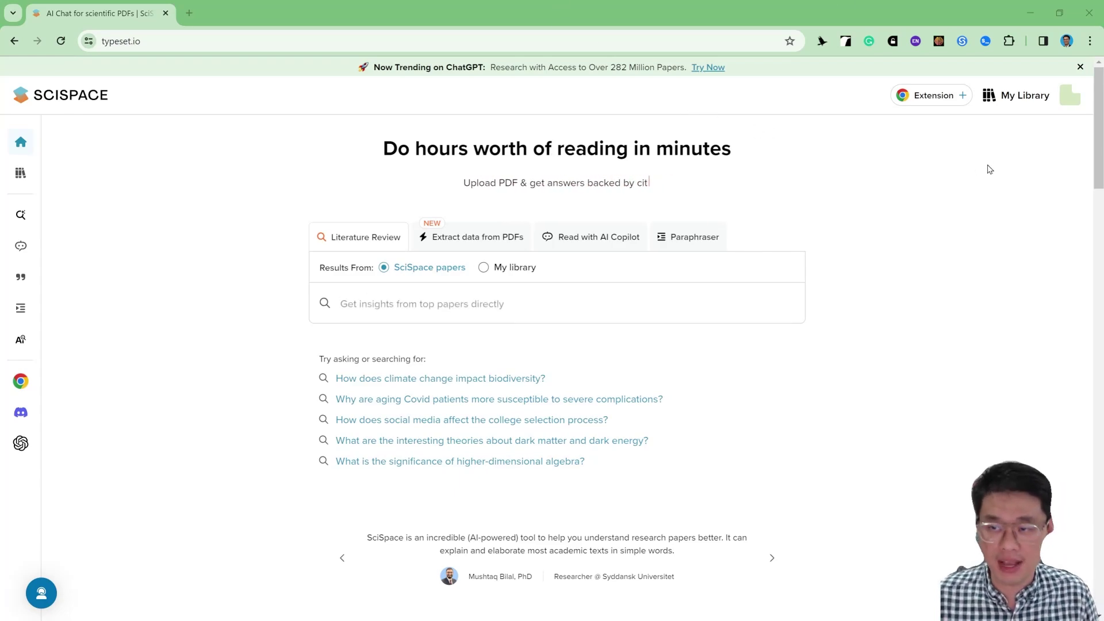
# Open My Library and browse the Desktop 'VR sample article' folder for PDFs, then cancel the upload
pyautogui.click(1029, 97)
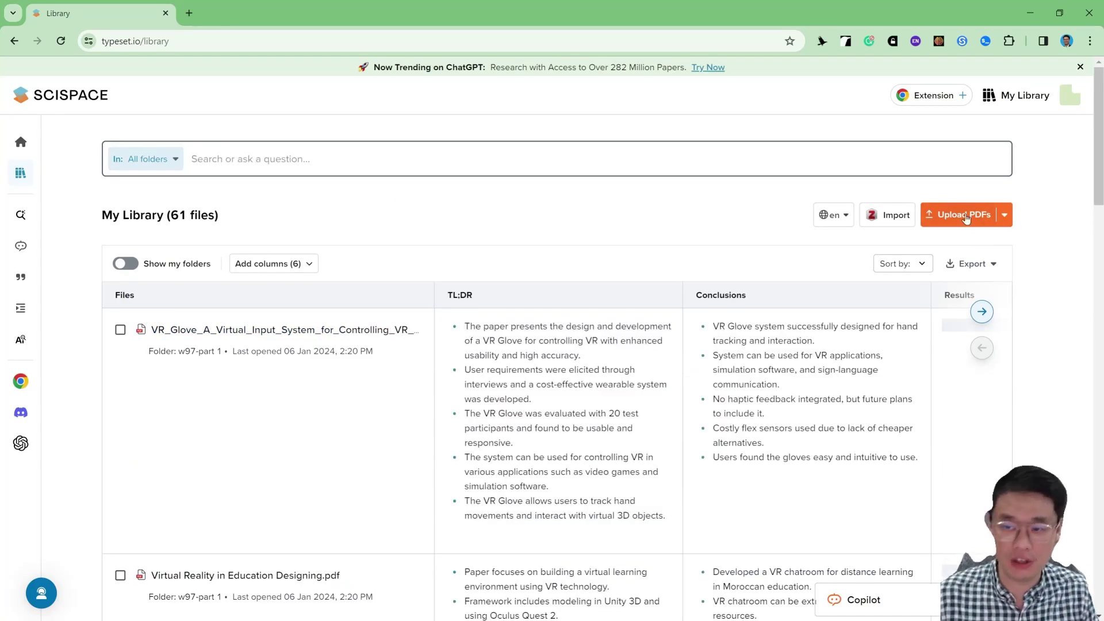
pyautogui.click(966, 224)
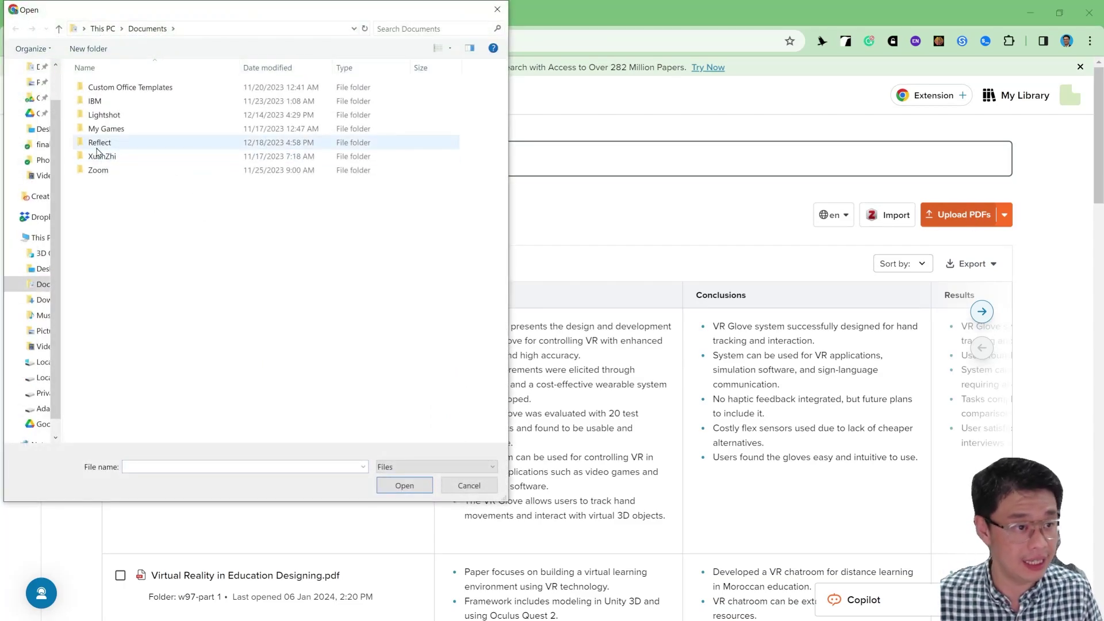
pyautogui.click(43, 128)
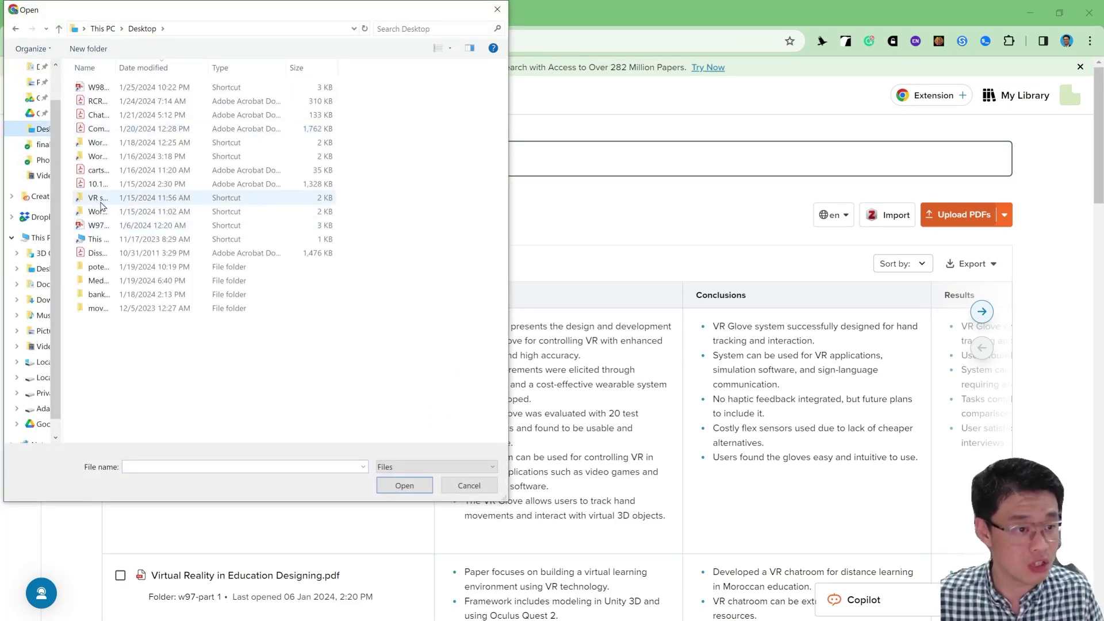
pyautogui.doubleClick(167, 197)
pyautogui.click(144, 114)
pyautogui.hotkey('ctrl', 'a')
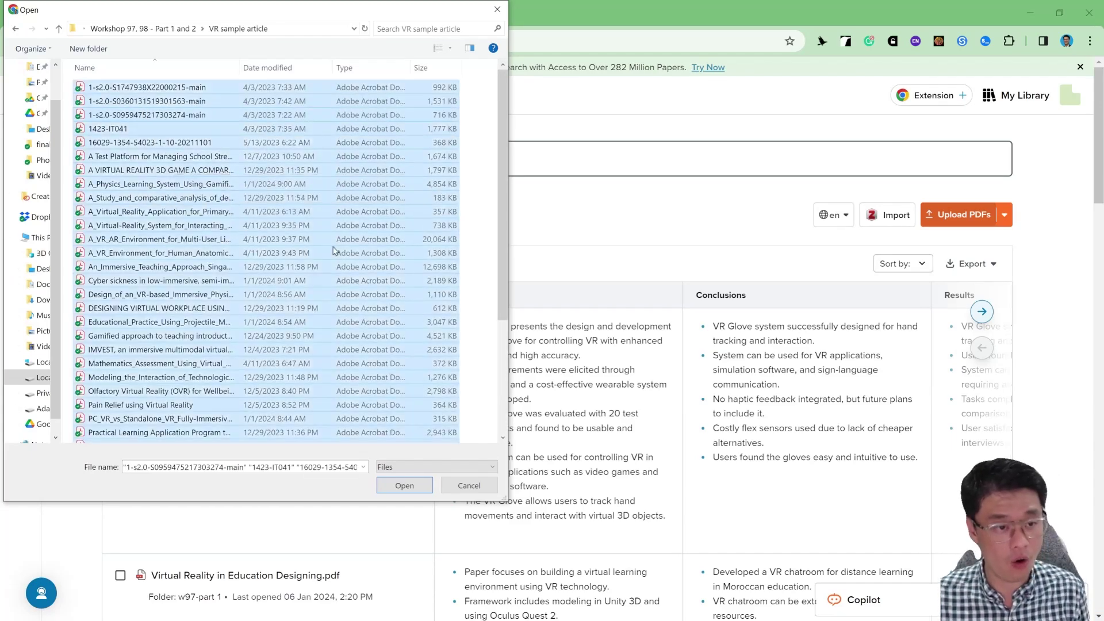
pyautogui.click(483, 488)
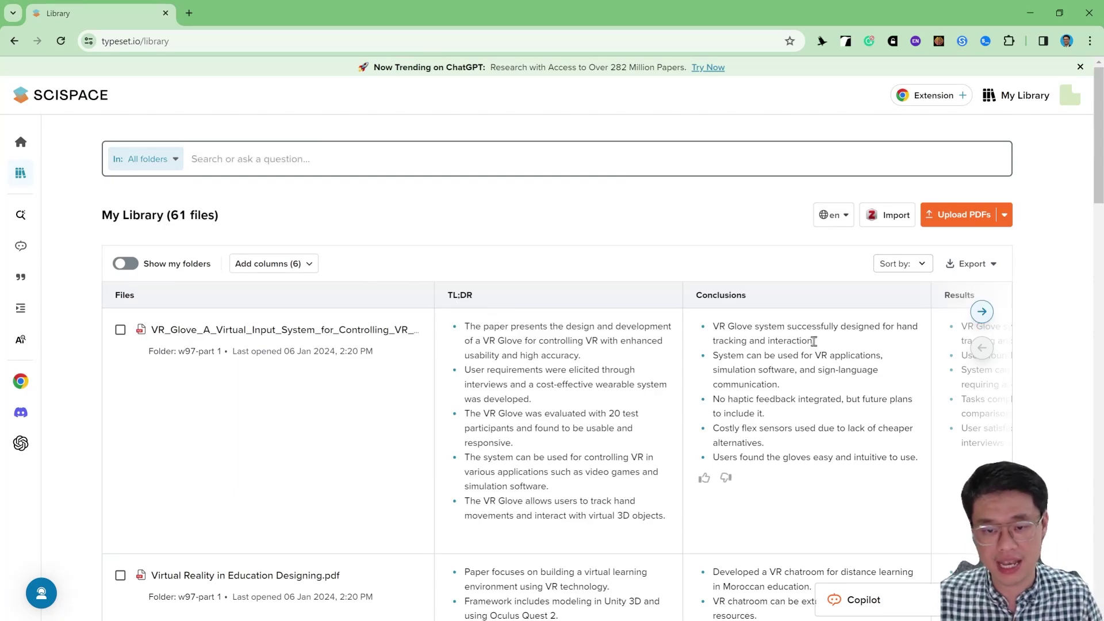
# Add the Methods Used column from Popular Columns to the library table and bring it into view
pyautogui.scroll(-15, 931, 357)
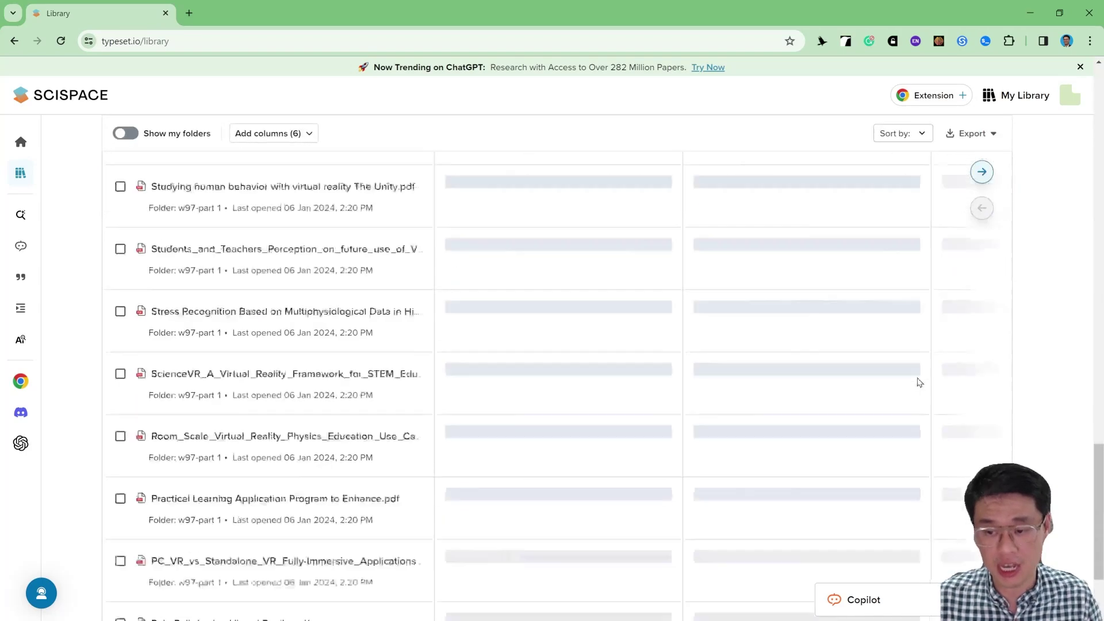
pyautogui.scroll(15, 916, 382)
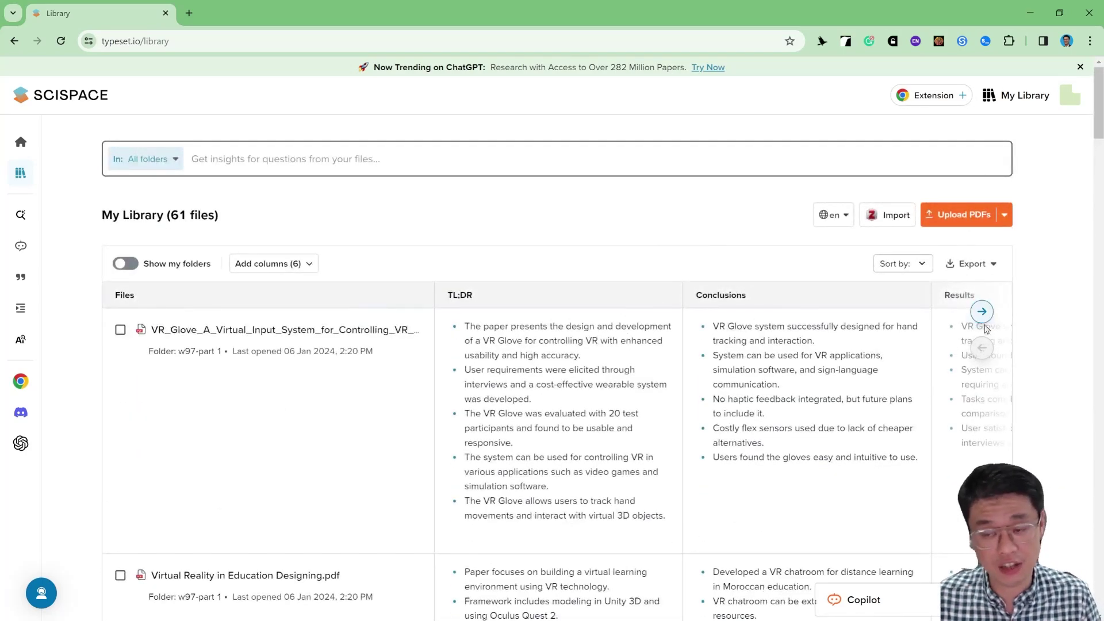
pyautogui.click(983, 313)
pyautogui.click(984, 316)
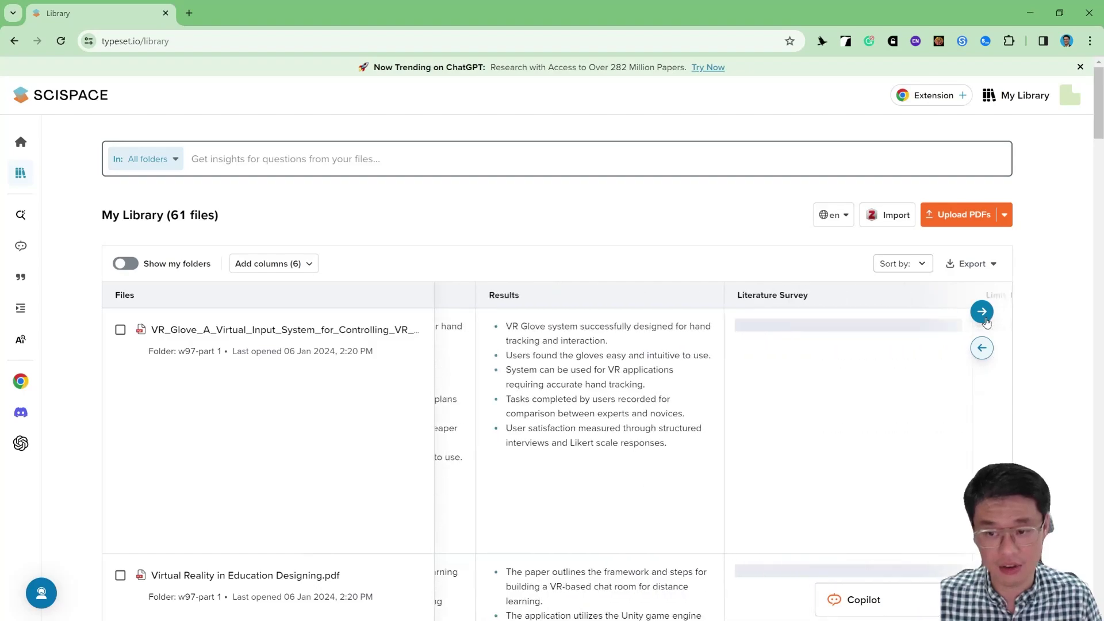
pyautogui.click(984, 316)
pyautogui.click(985, 316)
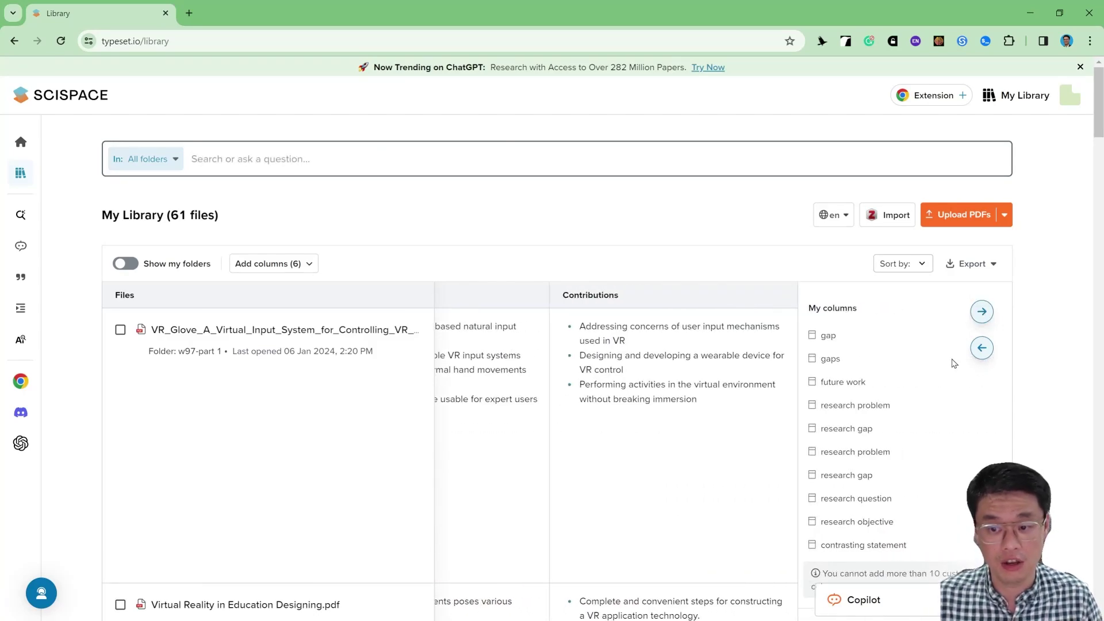
pyautogui.scroll(-6, 946, 363)
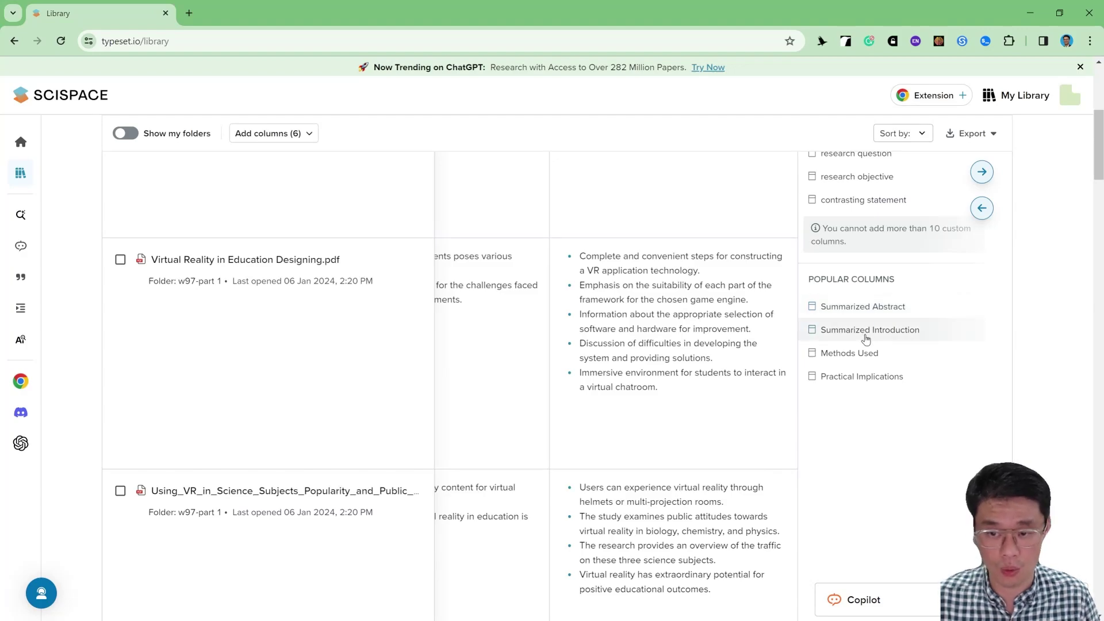
pyautogui.click(849, 353)
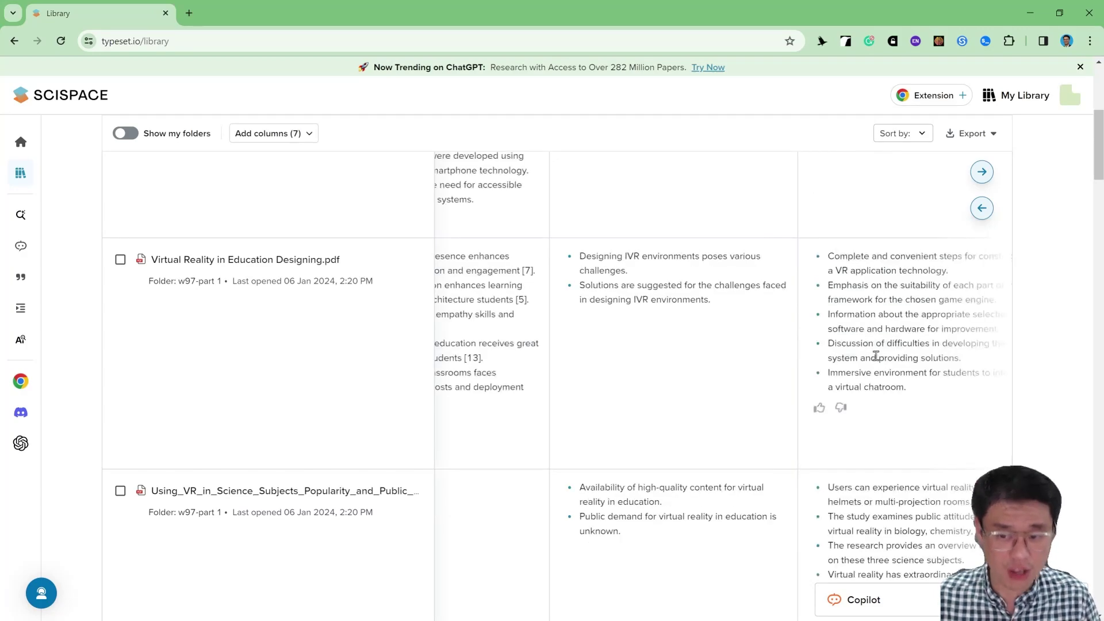
pyautogui.scroll(6, 680, 310)
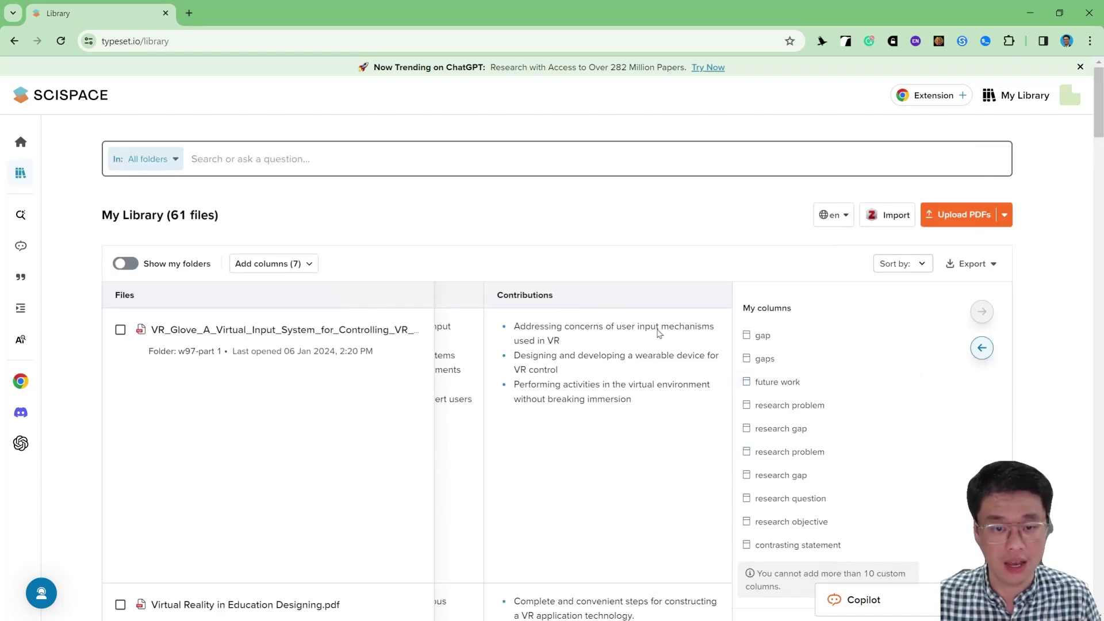
pyautogui.click(983, 347)
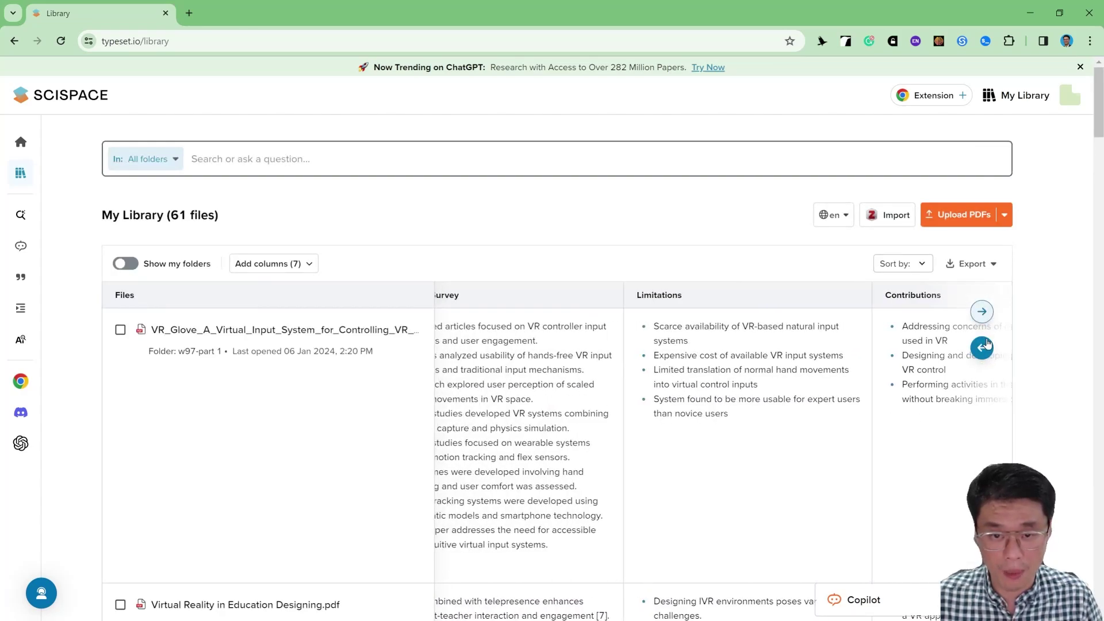
pyautogui.click(983, 347)
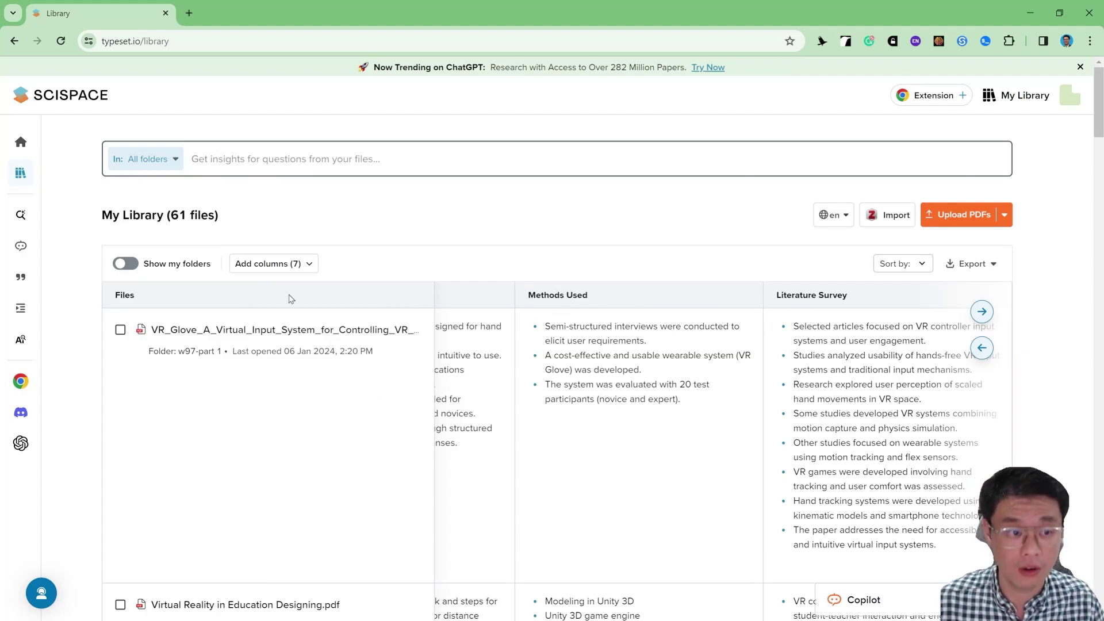
pyautogui.click(300, 266)
pyautogui.click(248, 353)
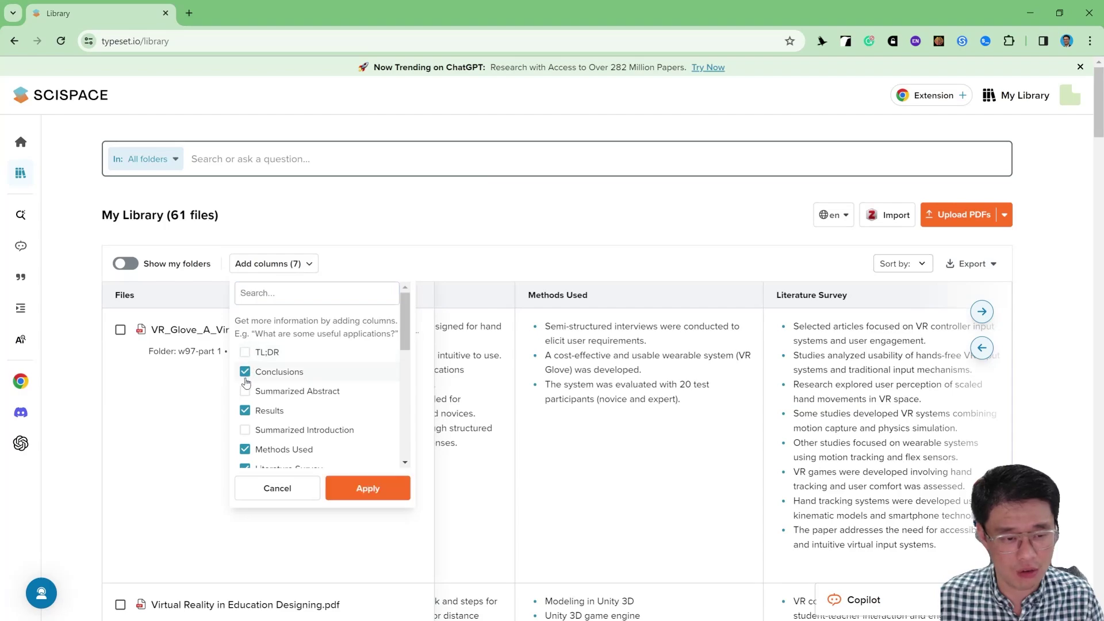
pyautogui.click(246, 371)
pyautogui.click(246, 410)
pyautogui.click(246, 431)
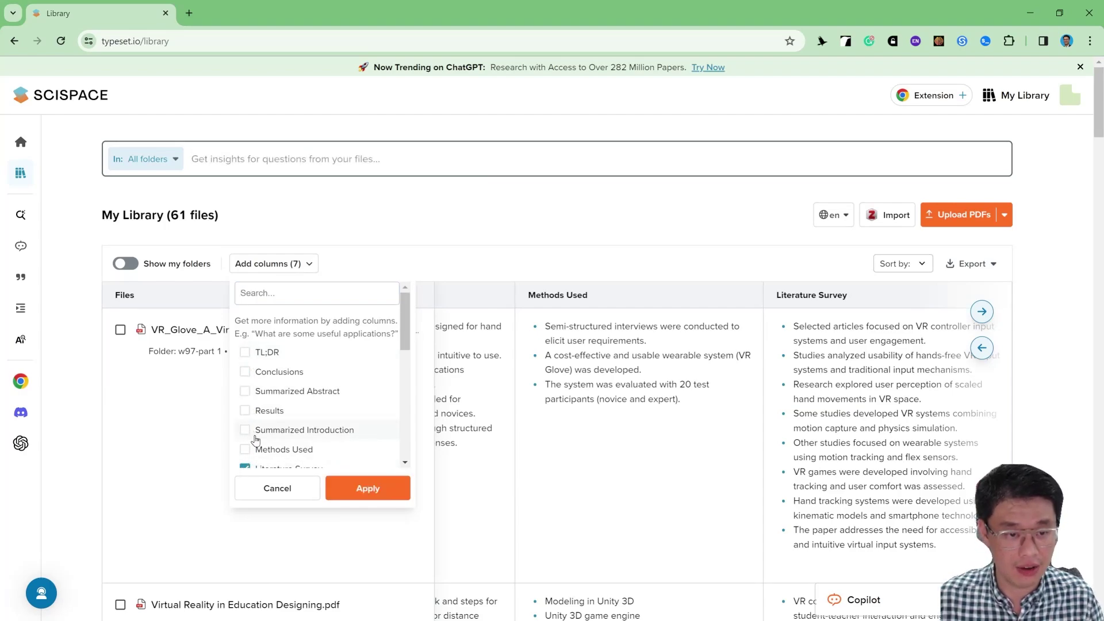
pyautogui.scroll(-5, 253, 419)
pyautogui.scroll(5, 253, 431)
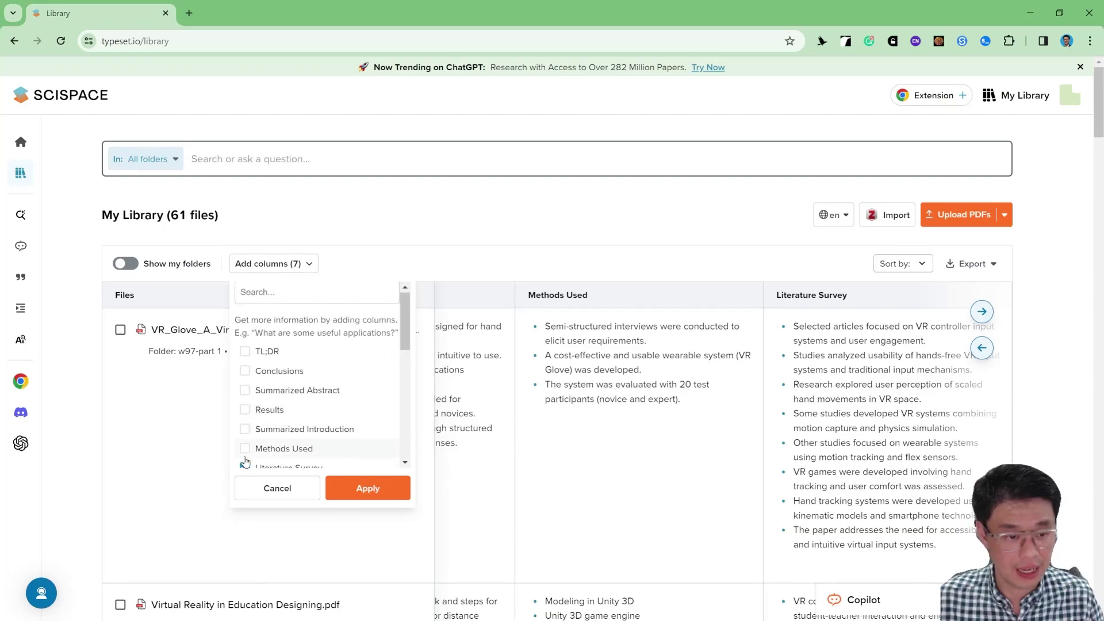
pyautogui.click(304, 294)
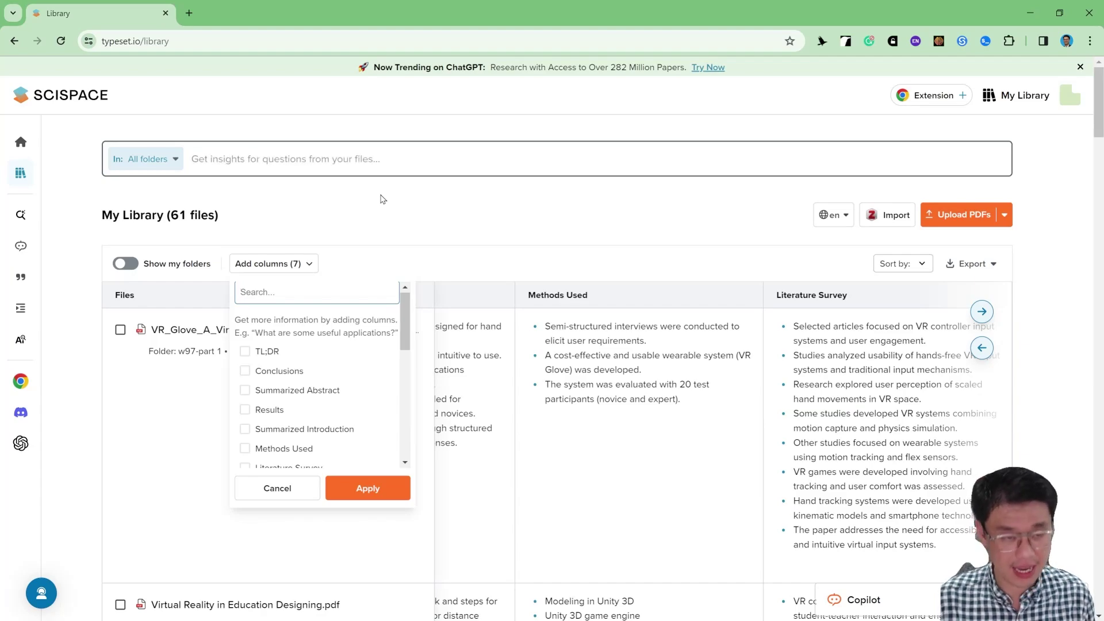
pyautogui.write('w')
pyautogui.press('BackSpace')
pyautogui.write('f')
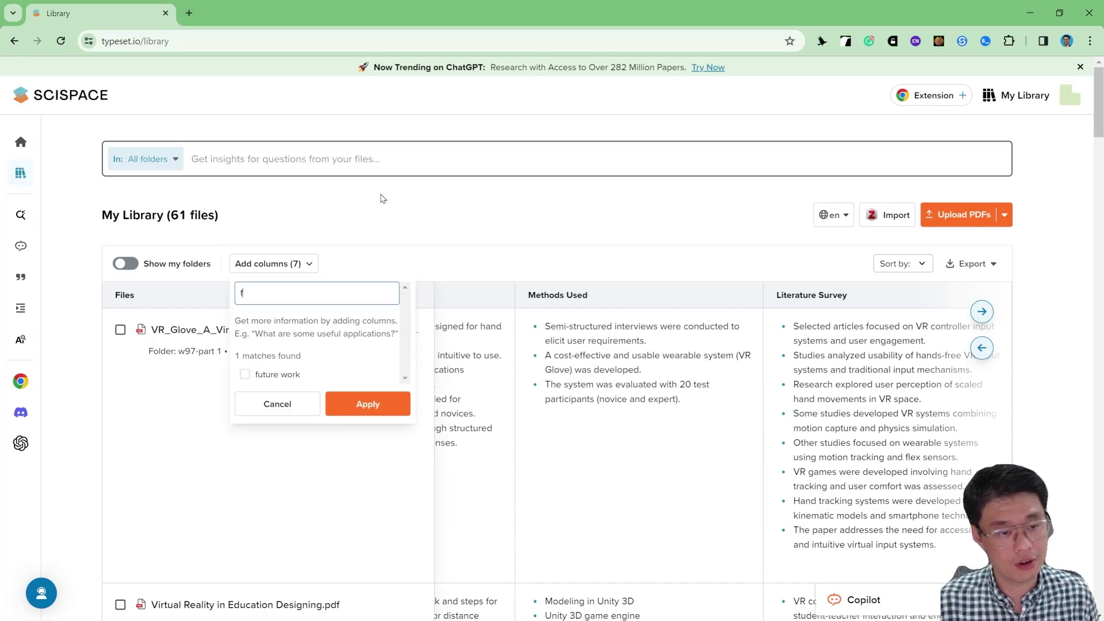
pyautogui.press('BackSpace')
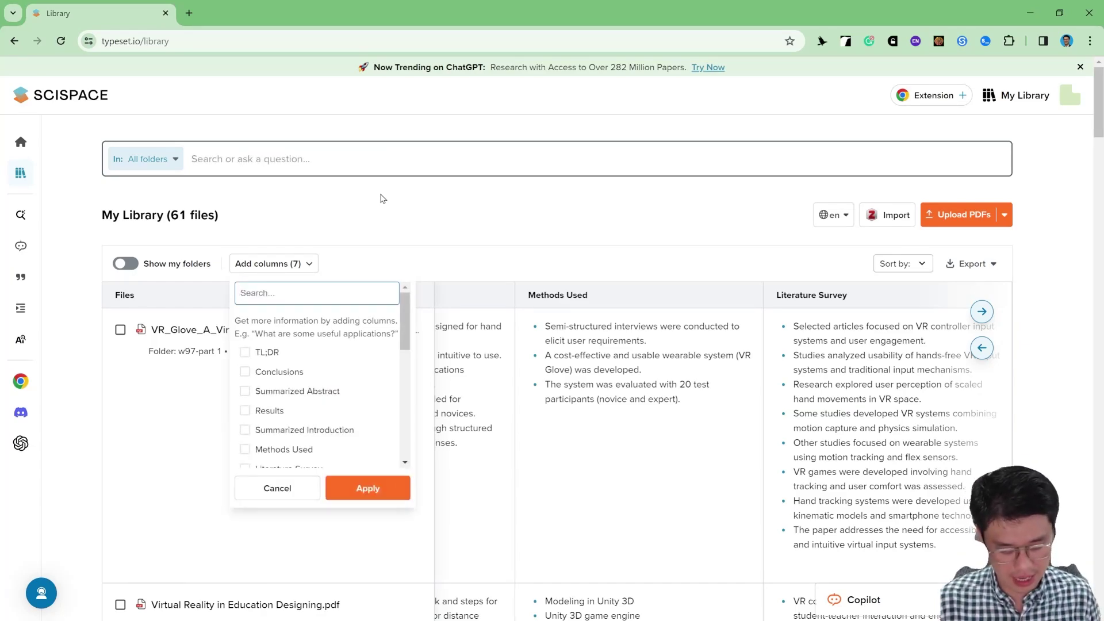
pyautogui.write('gap')
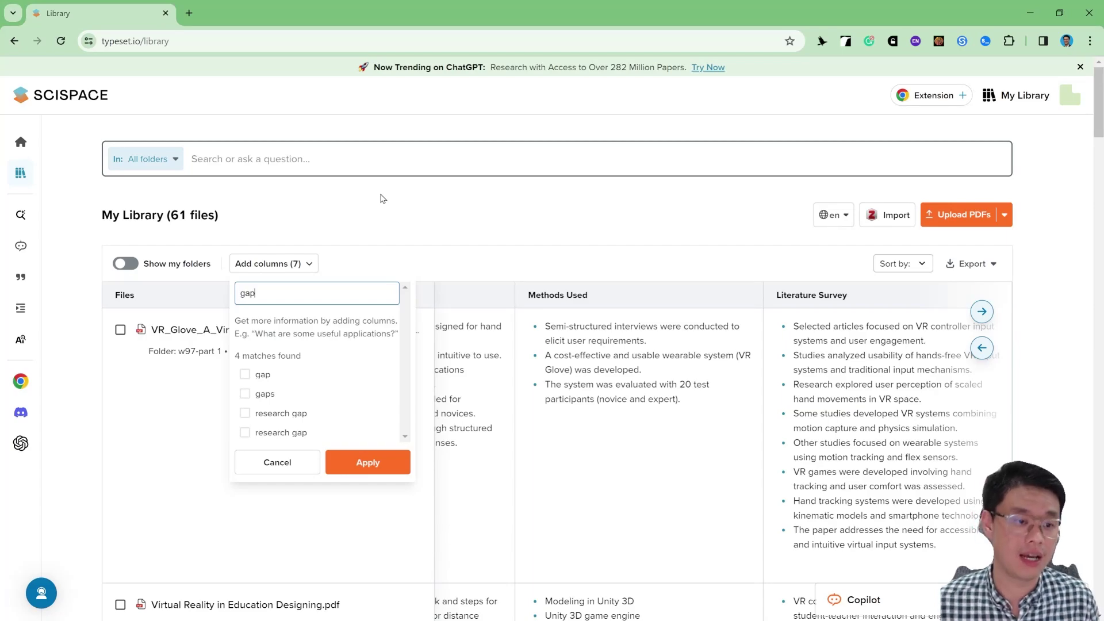
pyautogui.press('BackSpace')
pyautogui.press('BackSpace')
pyautogui.press('BackSpace')
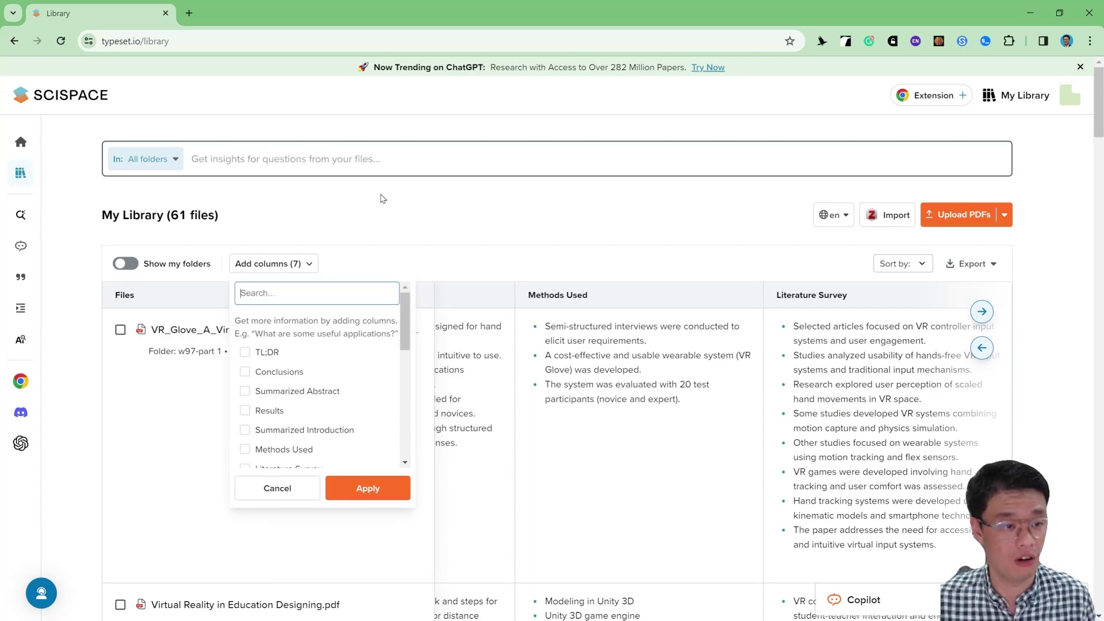
pyautogui.click(378, 258)
pyautogui.click(127, 265)
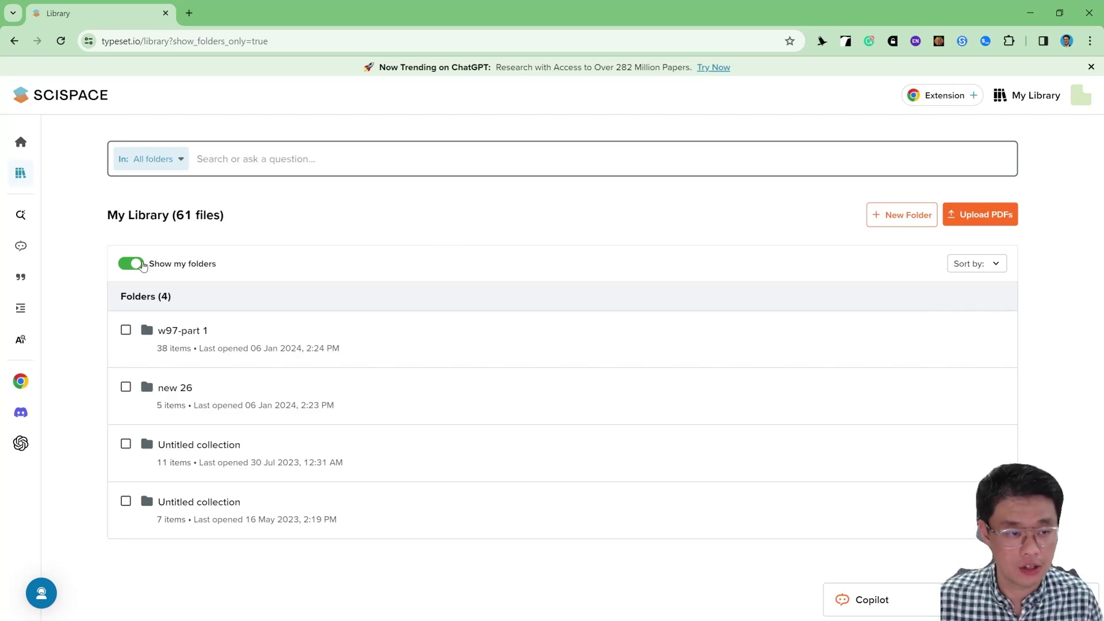
pyautogui.click(143, 265)
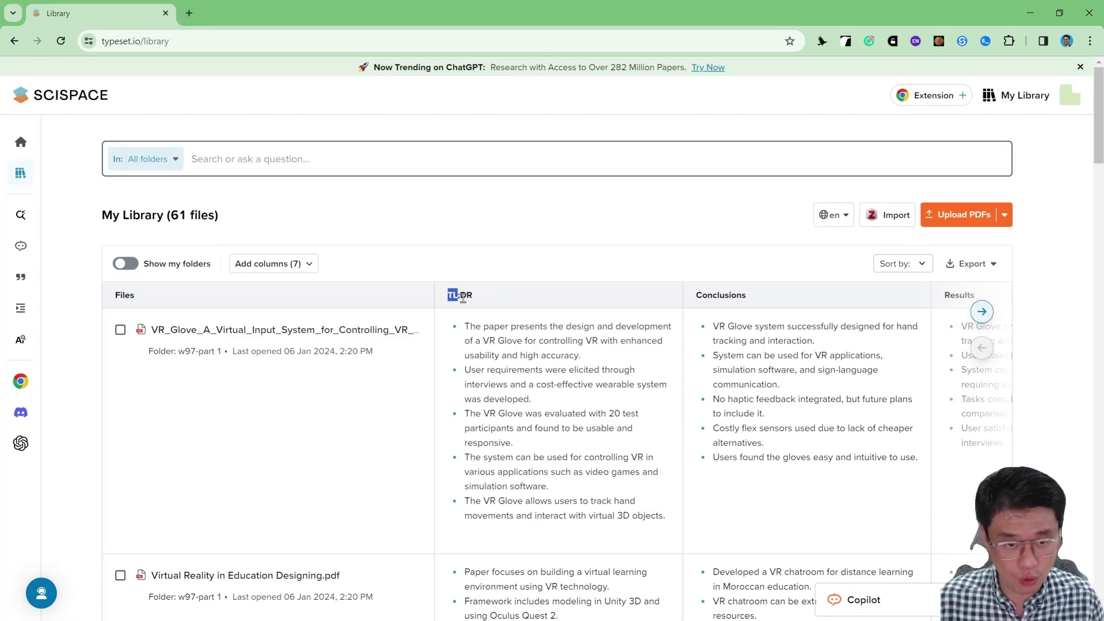
# Add the custom 'gap' column from My columns to the library table, then close the panel
pyautogui.click(982, 312)
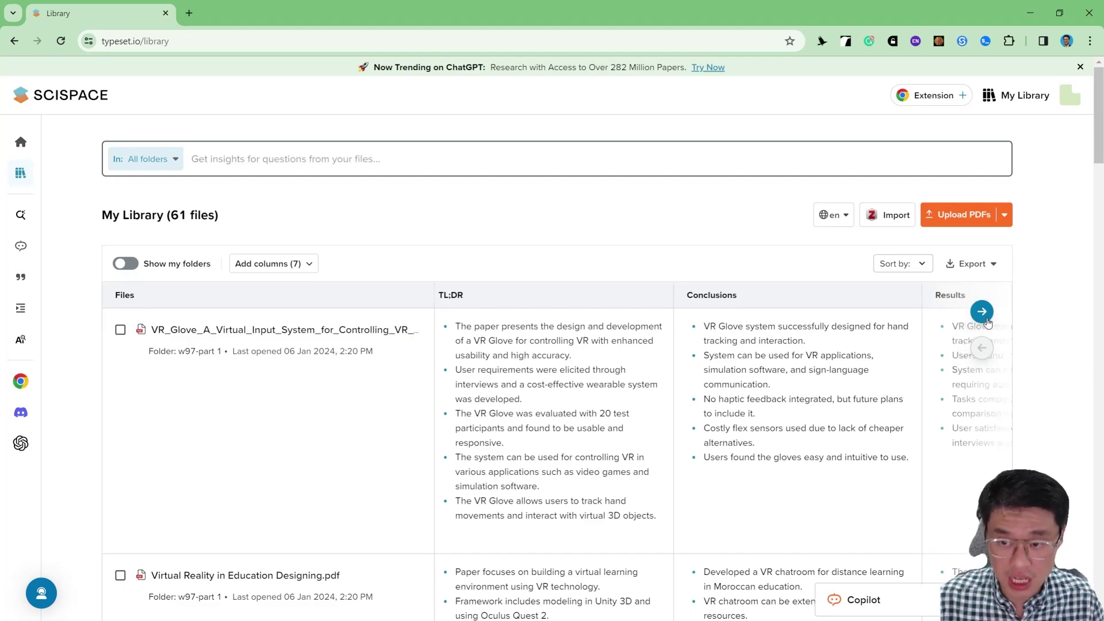
pyautogui.click(983, 313)
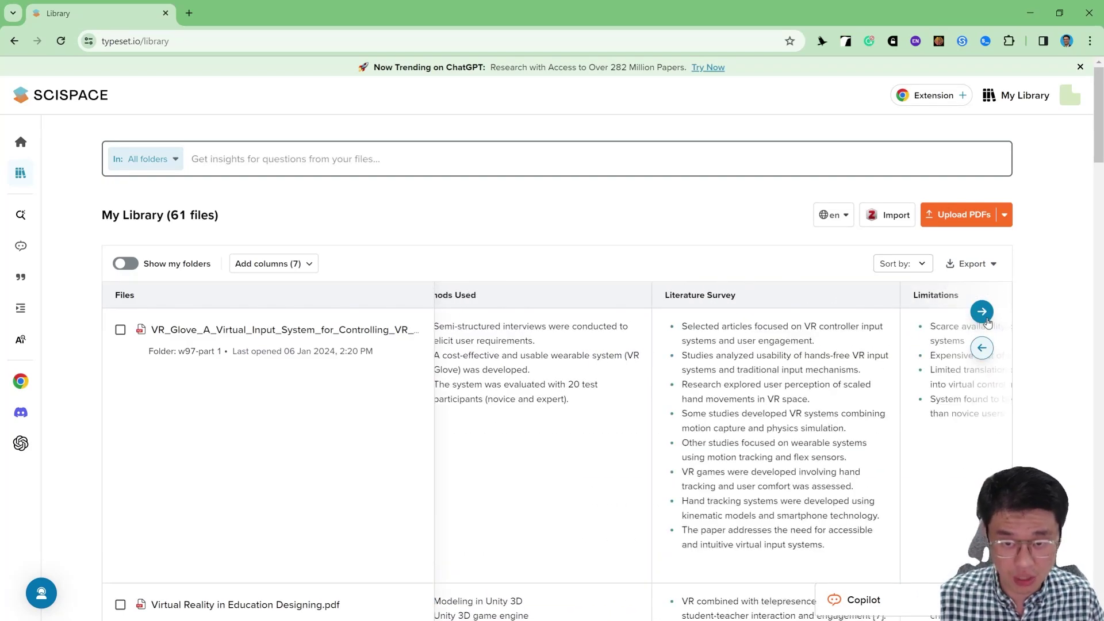
pyautogui.click(983, 313)
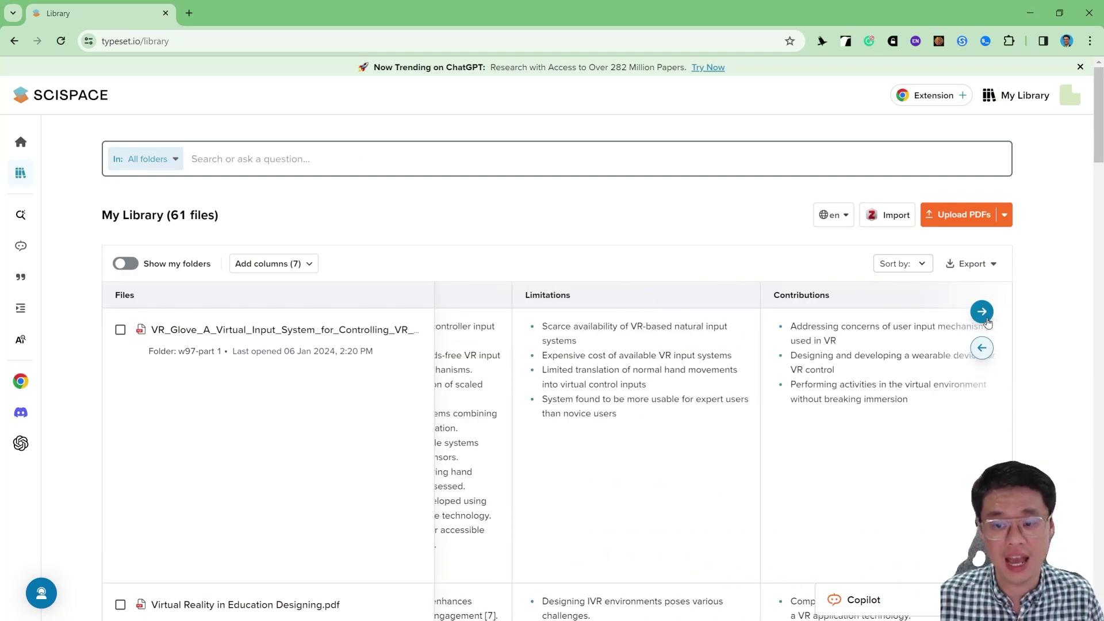
pyautogui.click(983, 313)
pyautogui.click(982, 313)
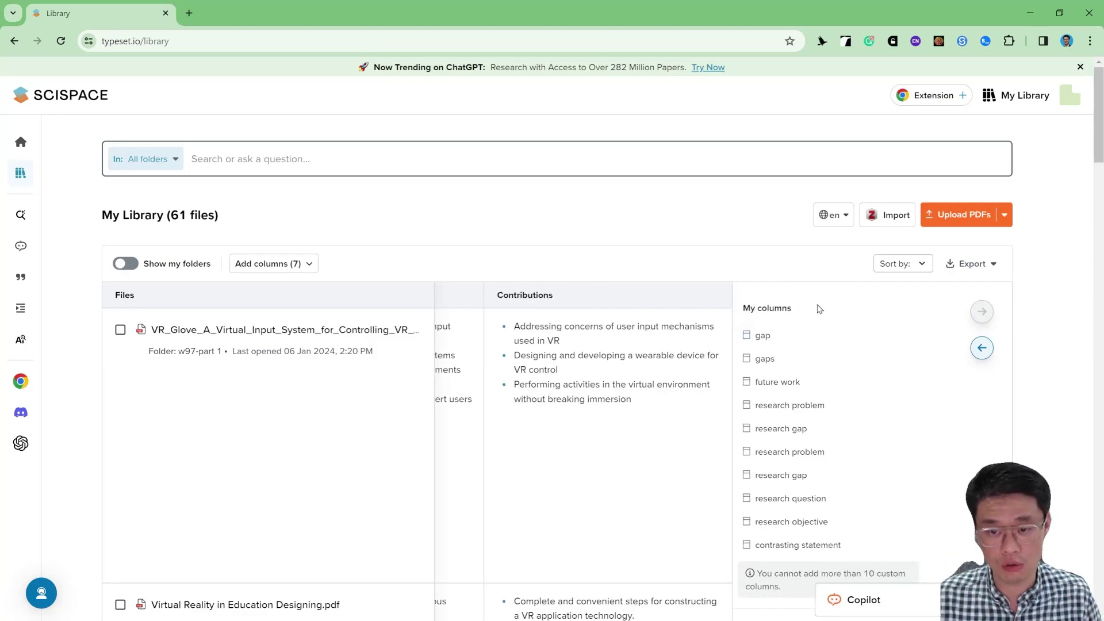
pyautogui.click(807, 337)
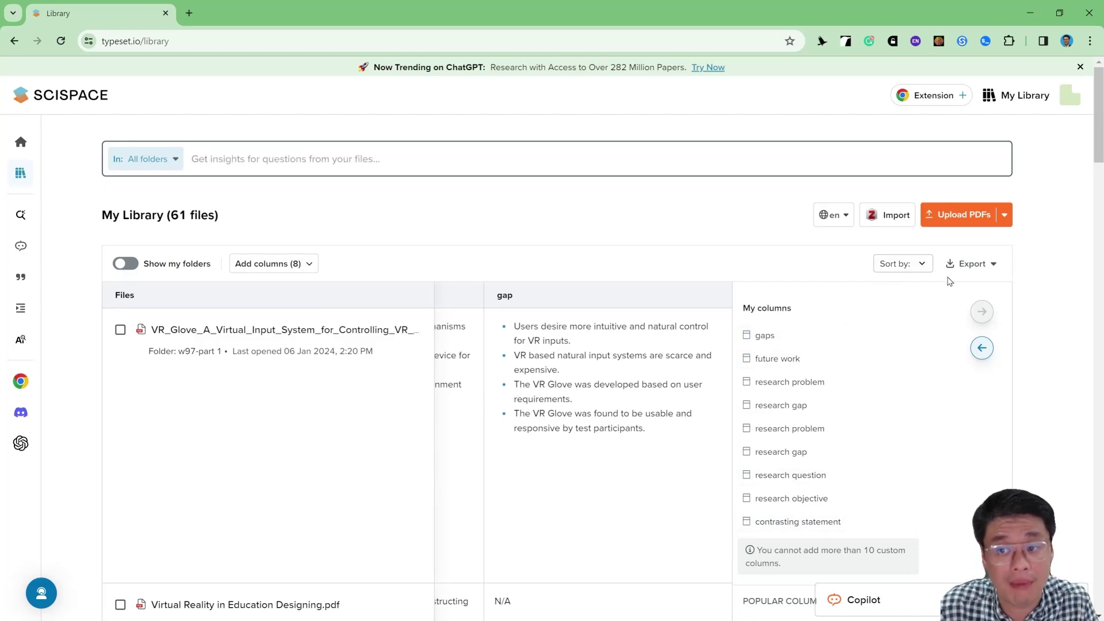
pyautogui.click(981, 347)
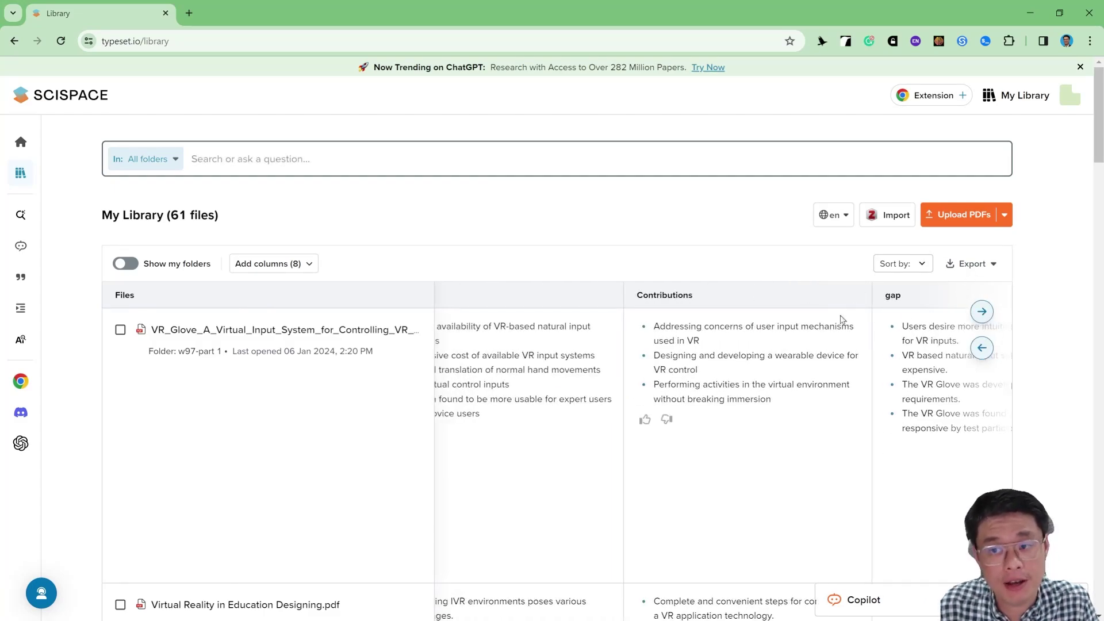
# Export the library records as a CSV file and expand the Copilot chat panel
pyautogui.click(967, 263)
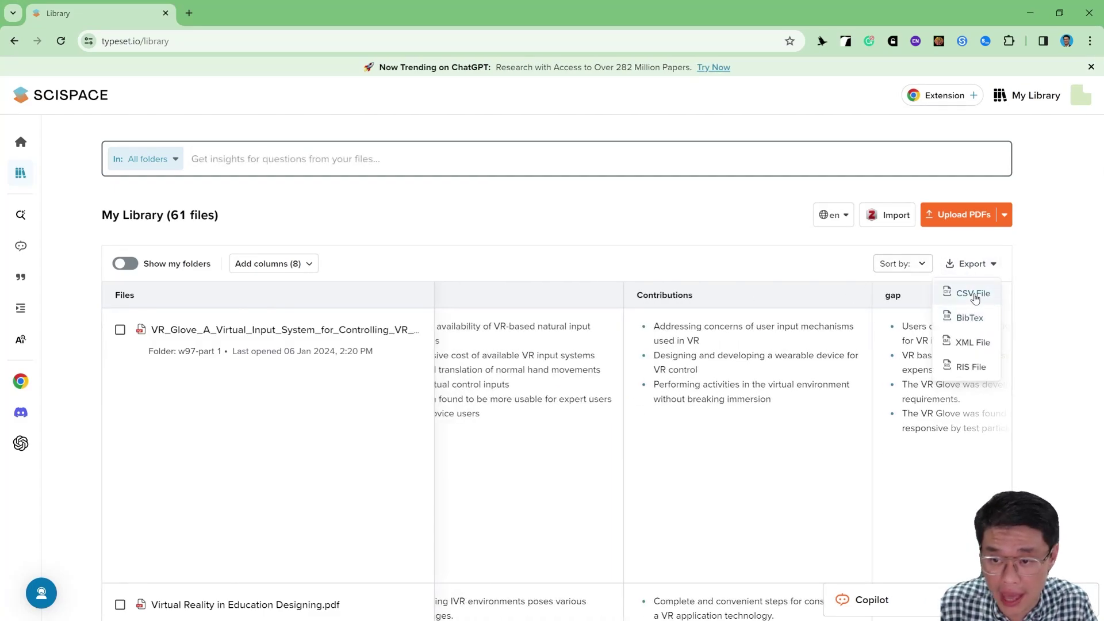
pyautogui.click(973, 293)
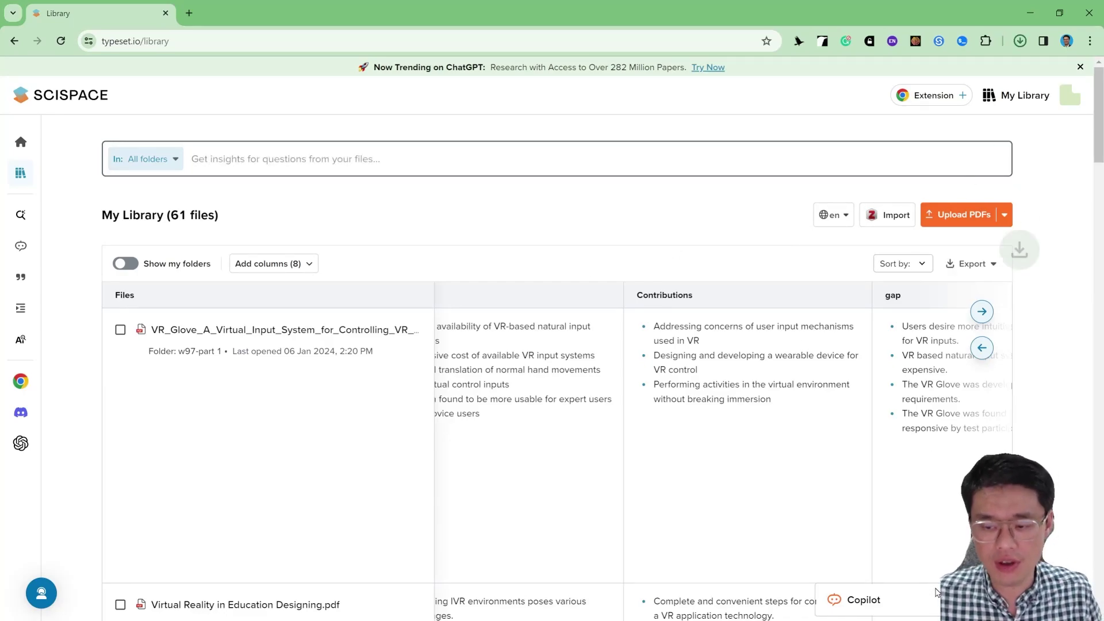
pyautogui.click(907, 424)
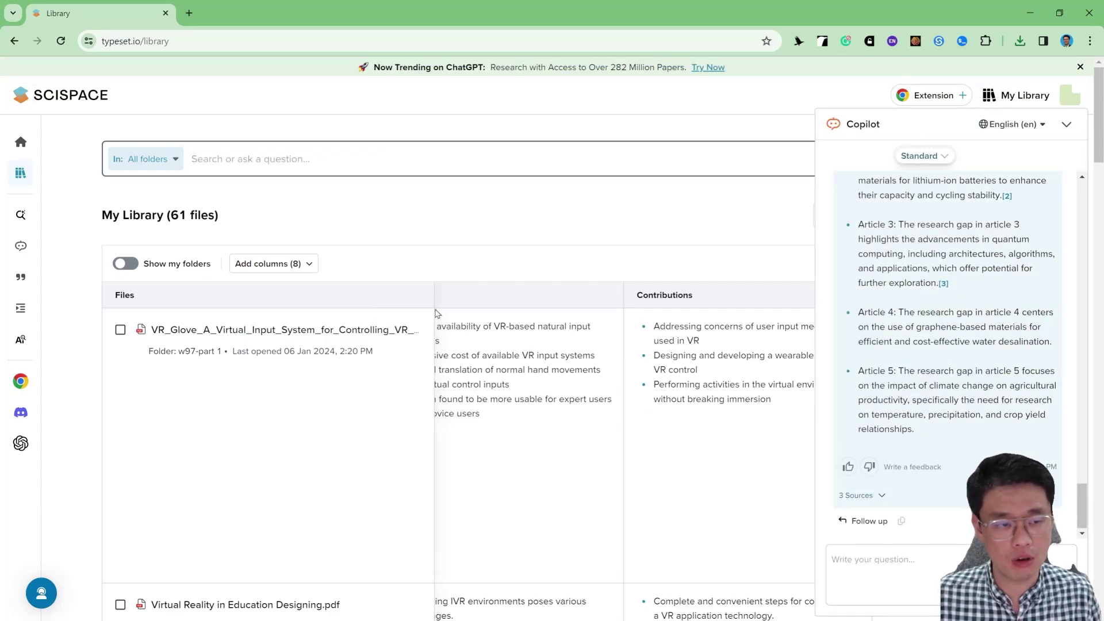
# Ask Copilot how the research gap differs across the articles and read its Article 1–5 reply
pyautogui.scroll(-7, 695, 375)
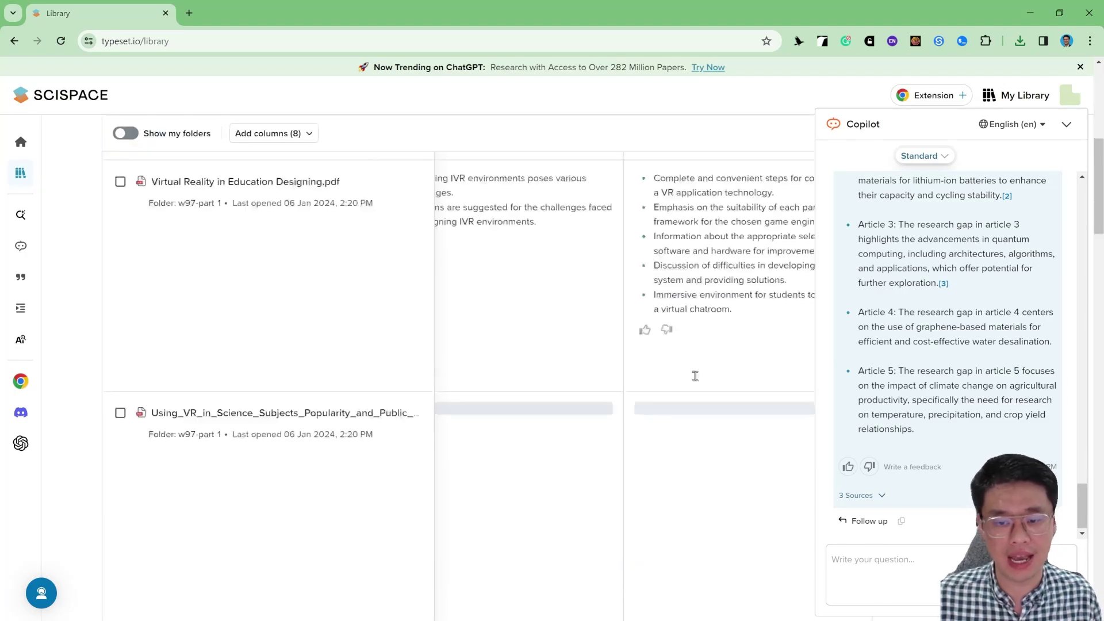
pyautogui.scroll(-15, 695, 376)
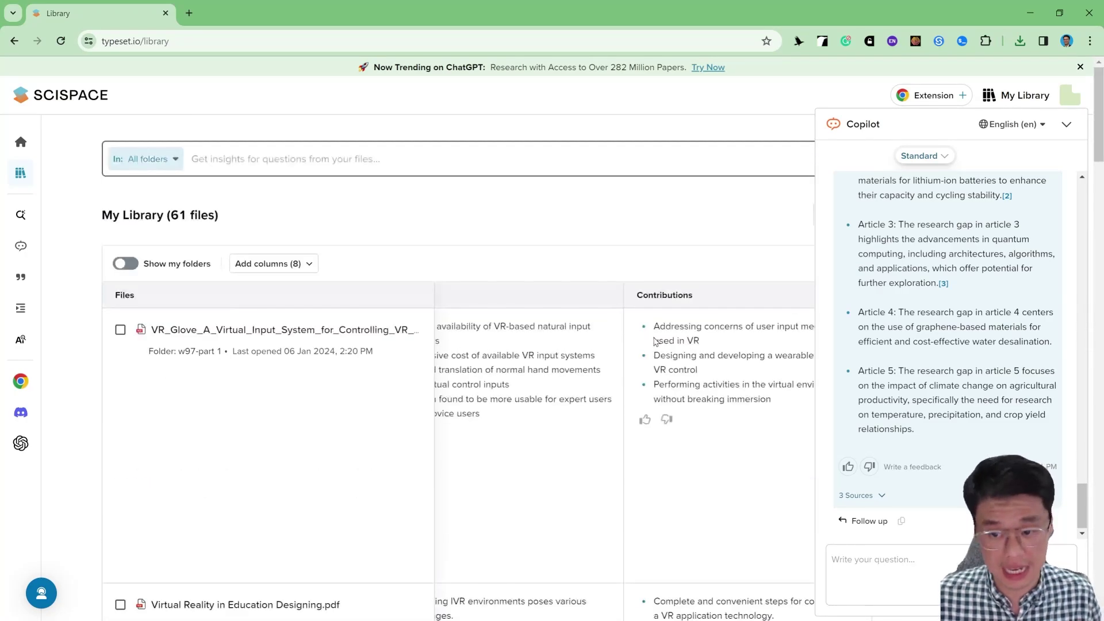
pyautogui.click(912, 567)
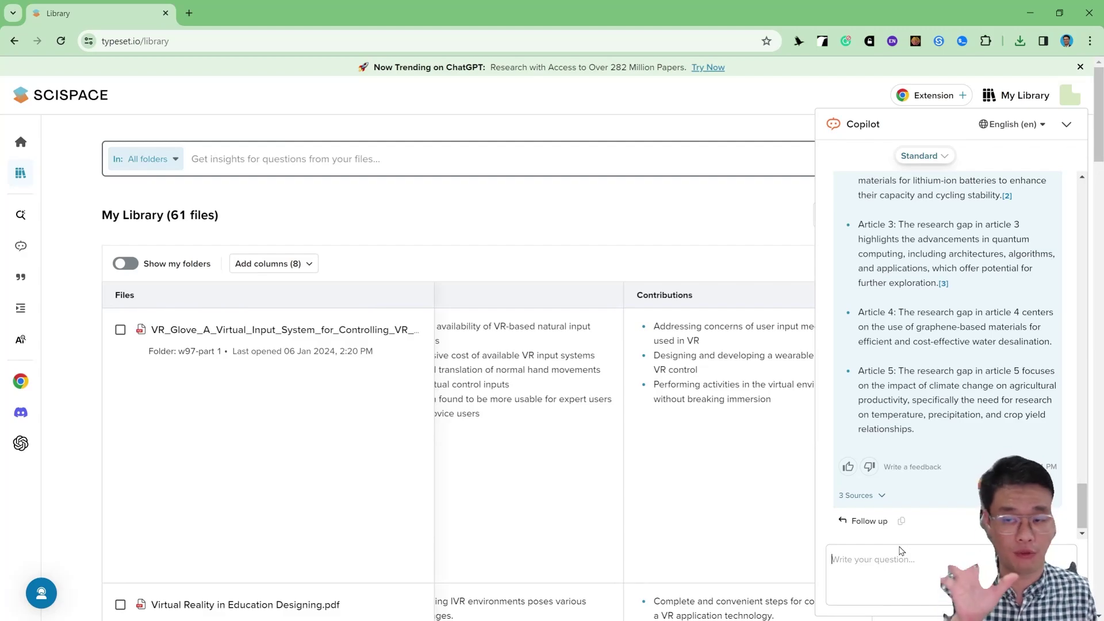
pyautogui.write('what ar')
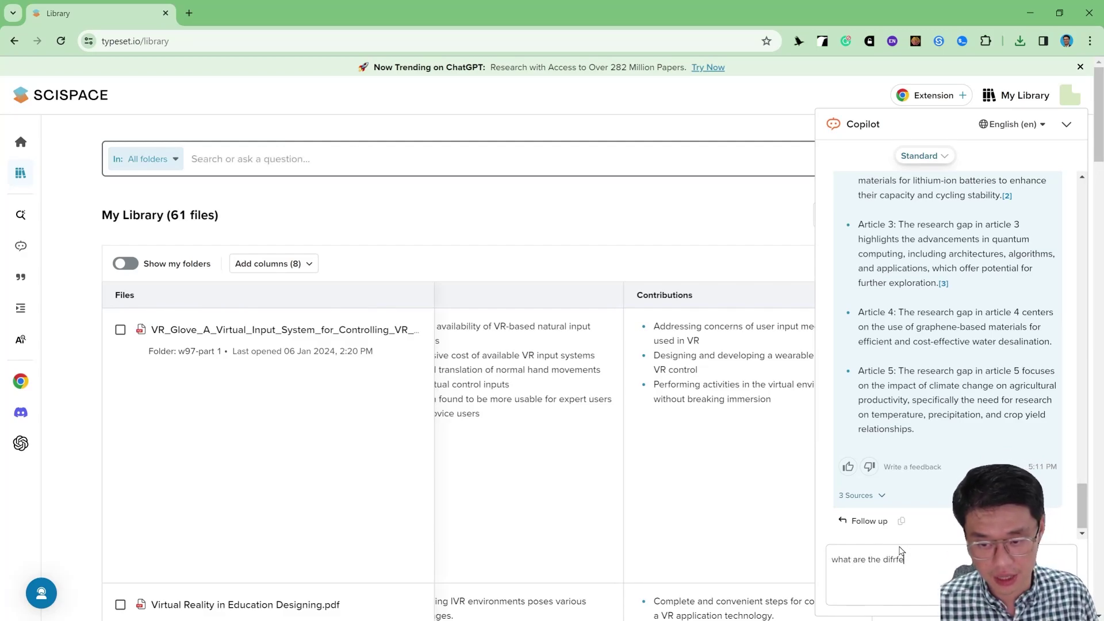
pyautogui.write('e the different o')
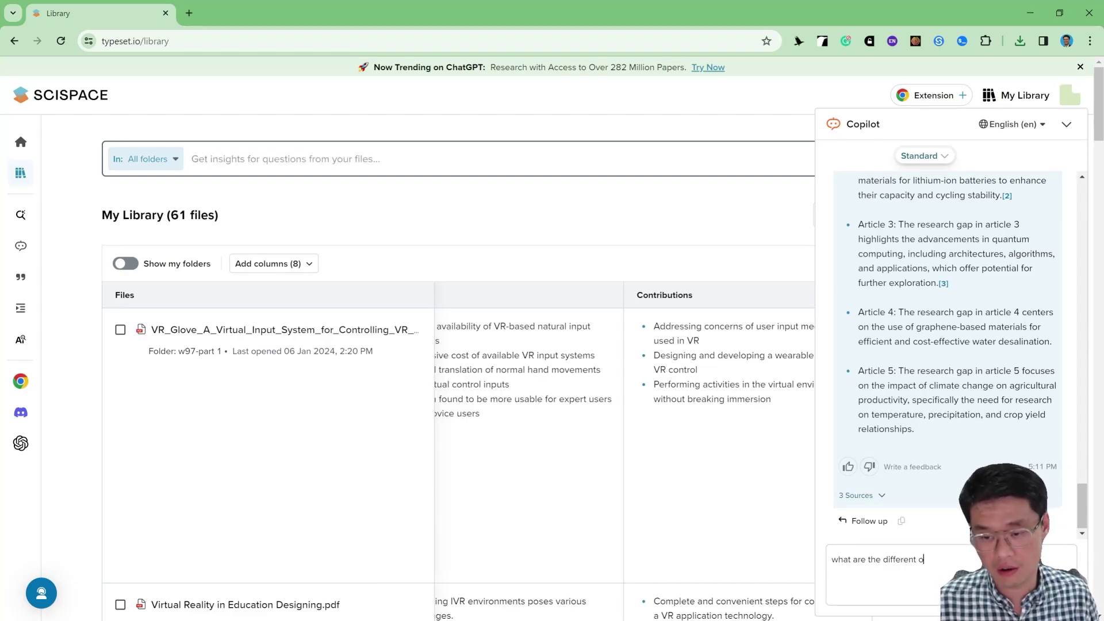
pyautogui.press('BackSpace')
pyautogui.press('BackSpace')
pyautogui.press('BackSpace')
pyautogui.write('ear')
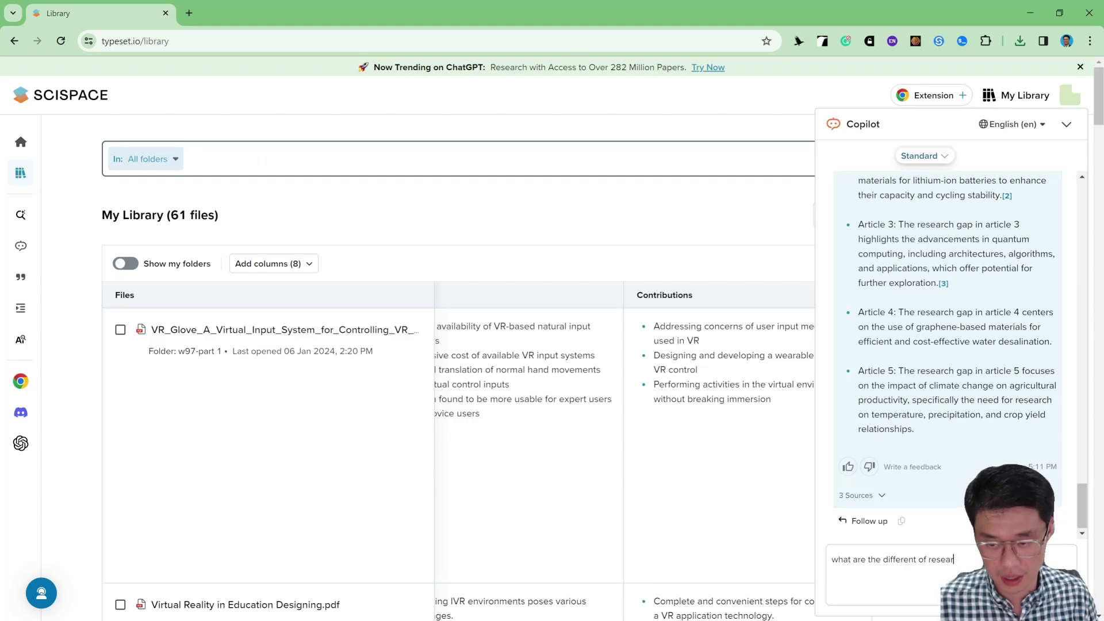
pyautogui.write('ch gap')
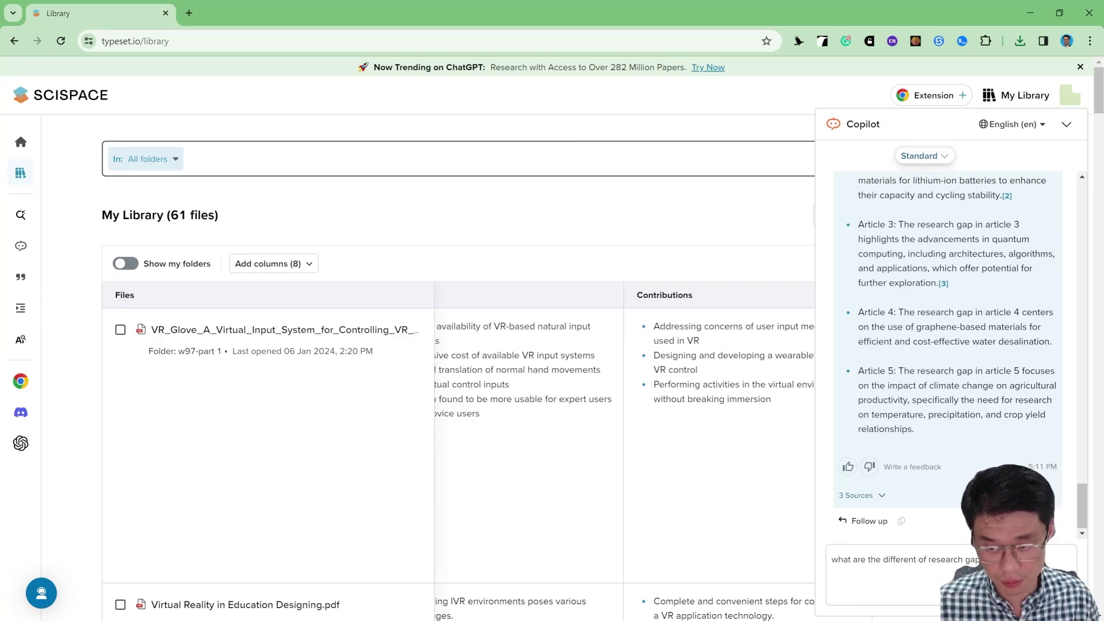
pyautogui.press('Return')
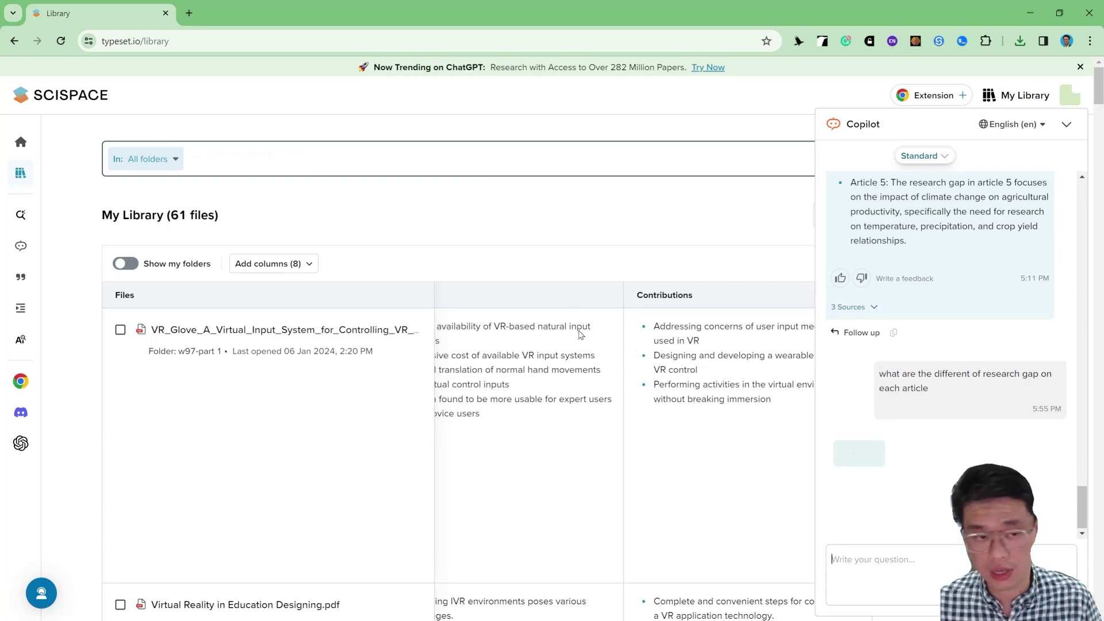
pyautogui.moveTo(1081, 459); pyautogui.dragTo(1078, 501)
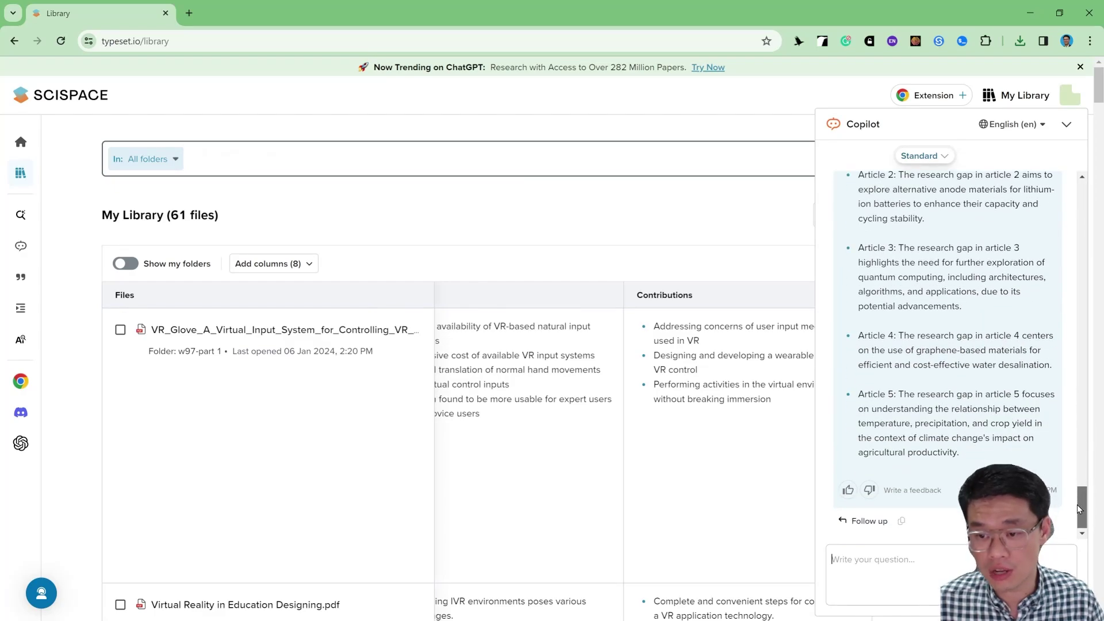
pyautogui.scroll(4, 910, 351)
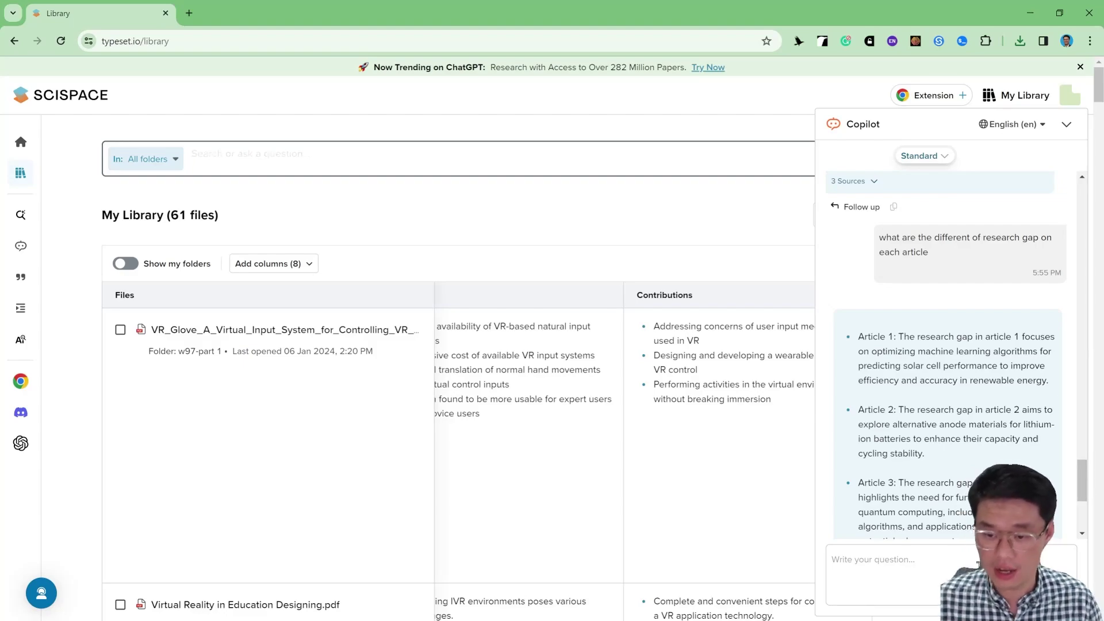
# Ask Copilot 'what are the contribution' and read each article's contribution in the reply
pyautogui.write('what are')
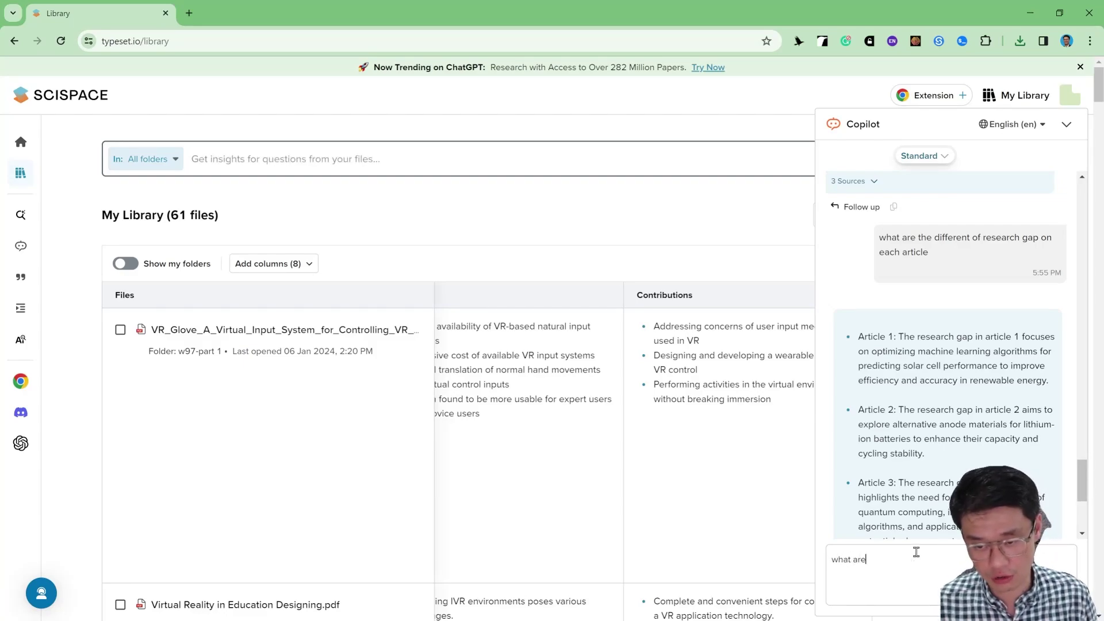
pyautogui.write(' the con')
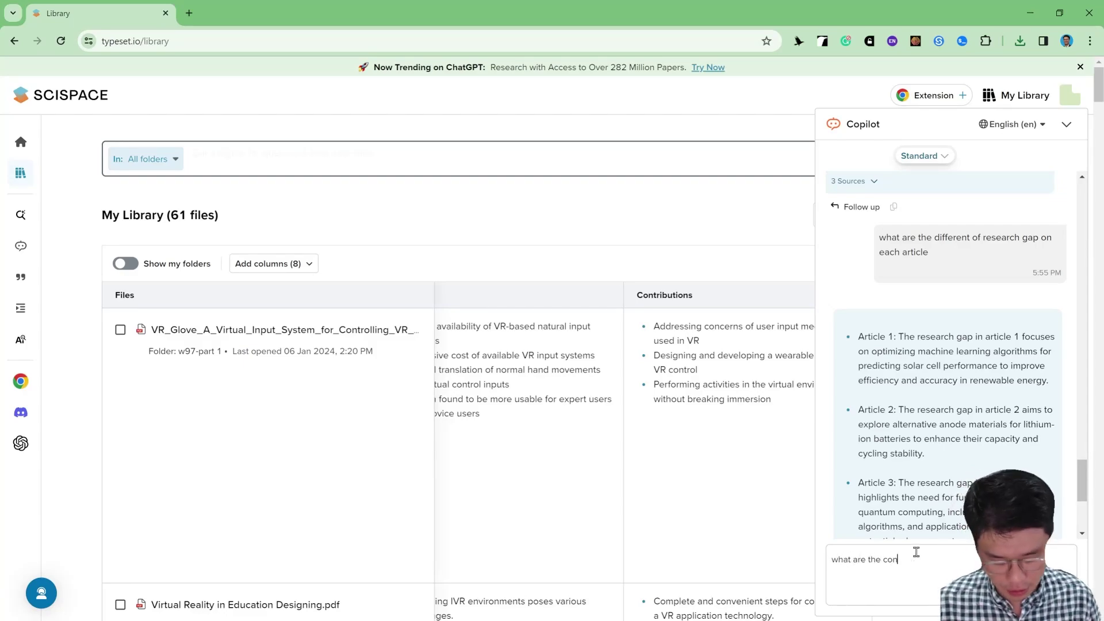
pyautogui.write('tribution')
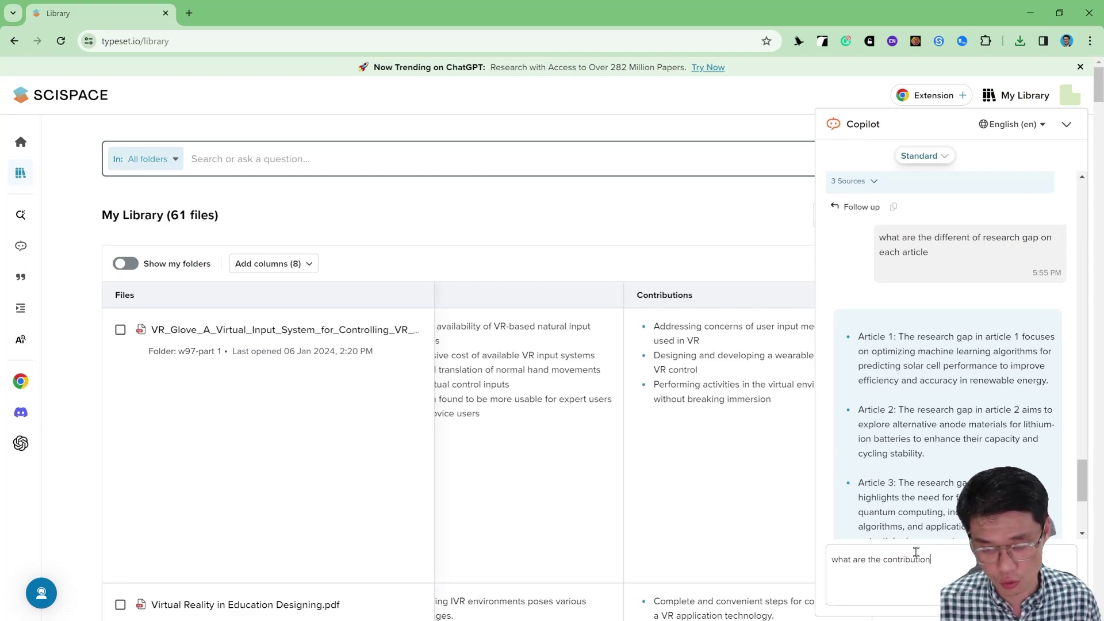
pyautogui.press('Return')
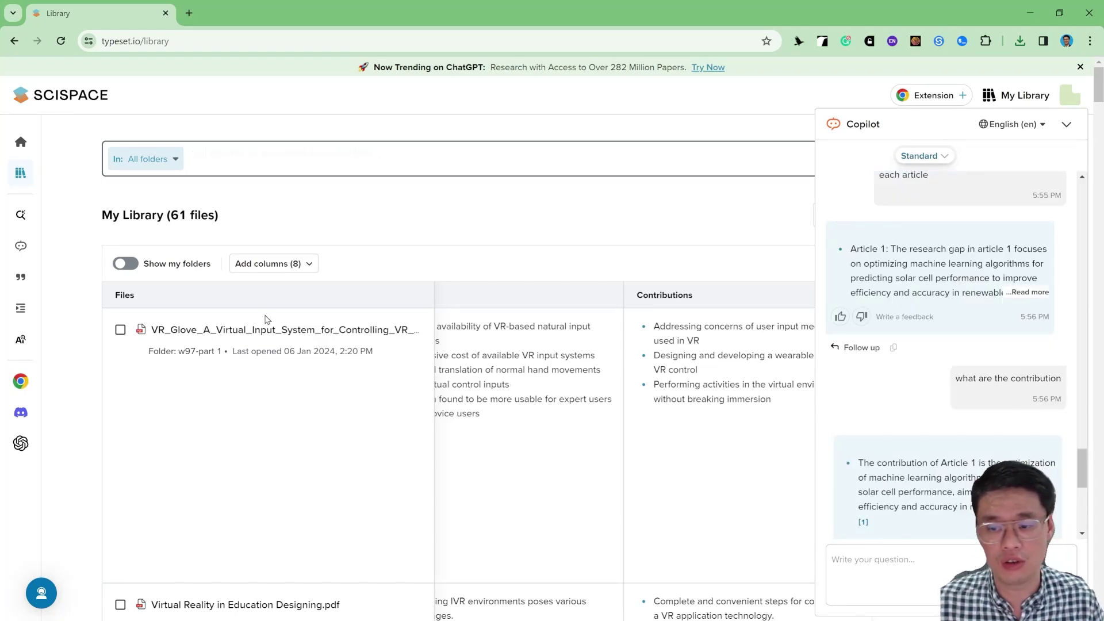
pyautogui.scroll(-6, 344, 274)
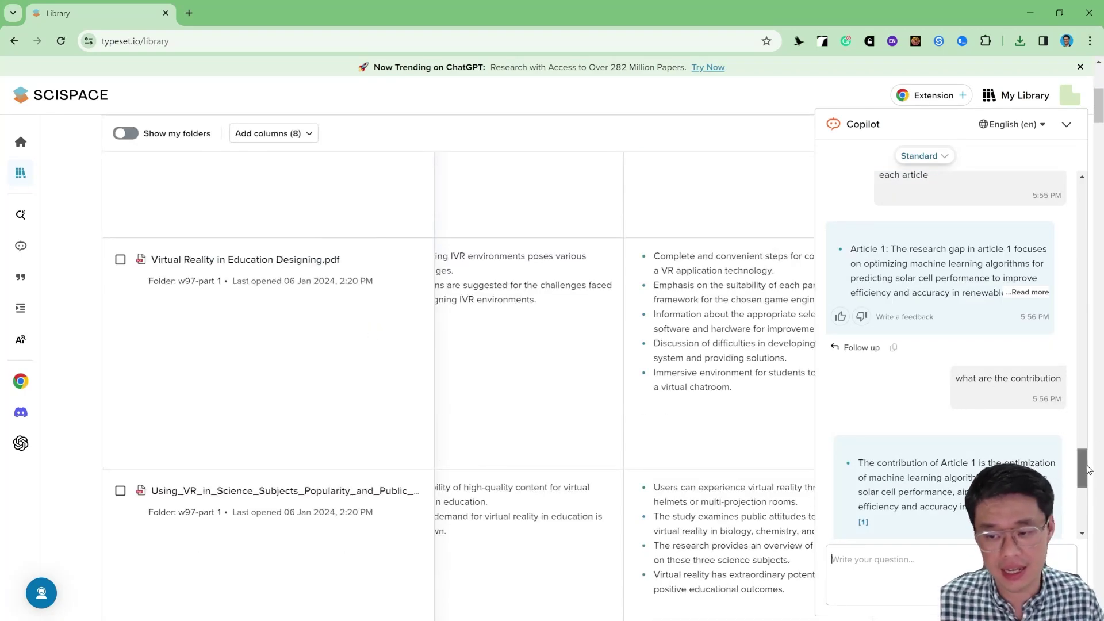
pyautogui.moveTo(1081, 460); pyautogui.dragTo(1077, 510)
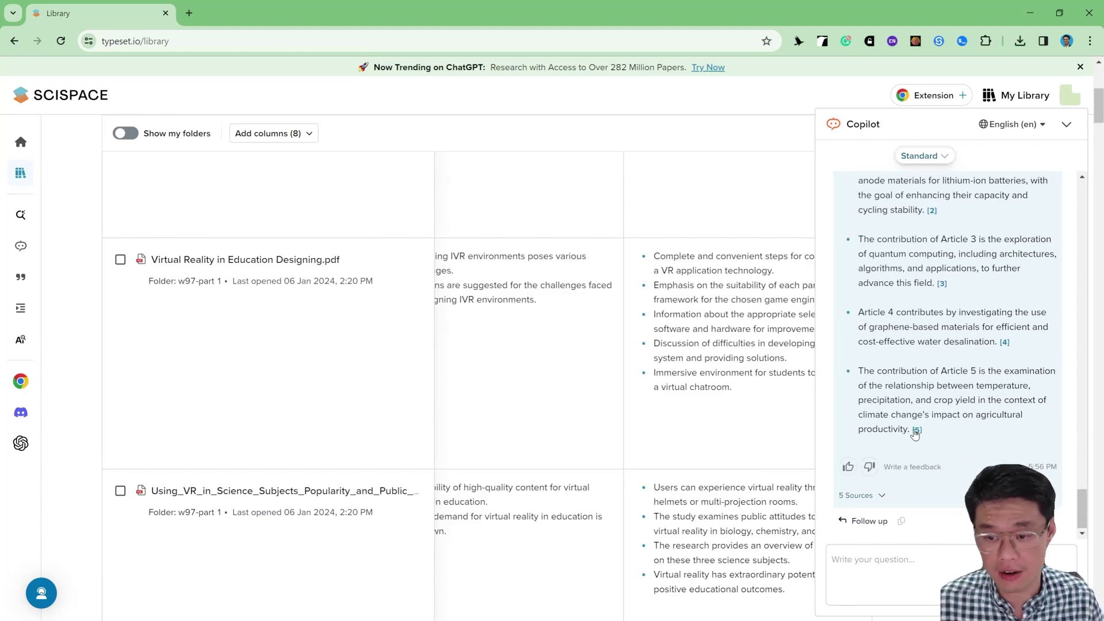
# Scroll back through the earlier Copilot questions and return the library to the top
pyautogui.moveTo(918, 432)
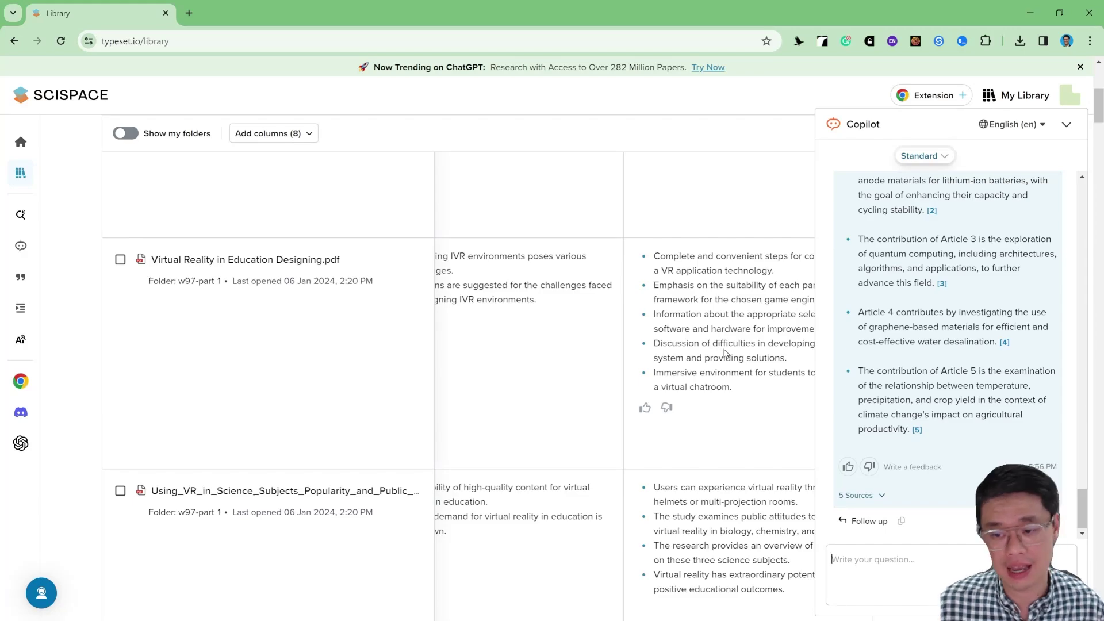
pyautogui.moveTo(1083, 511); pyautogui.dragTo(1068, 201)
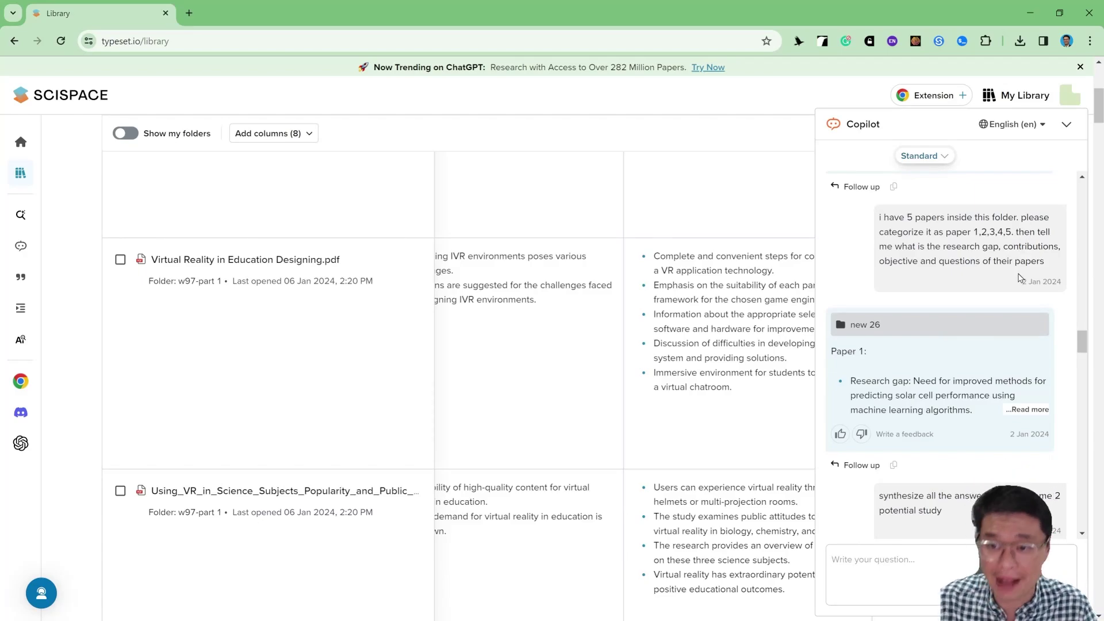
pyautogui.scroll(-3, 1019, 278)
pyautogui.scroll(3, 1018, 278)
pyautogui.scroll(-8, 1008, 303)
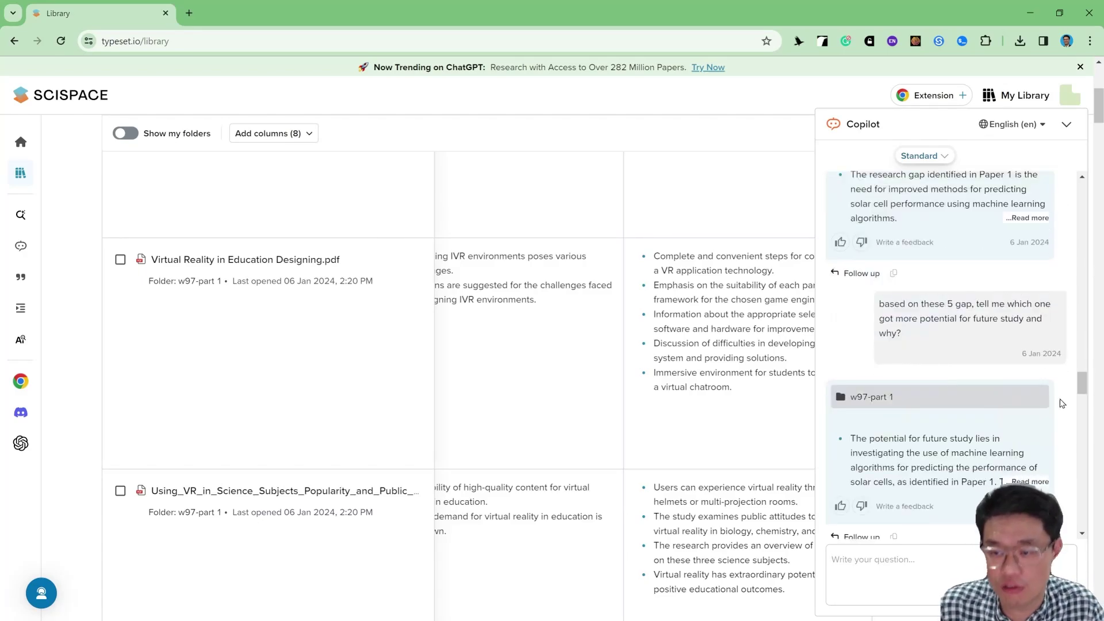
pyautogui.scroll(5, 648, 280)
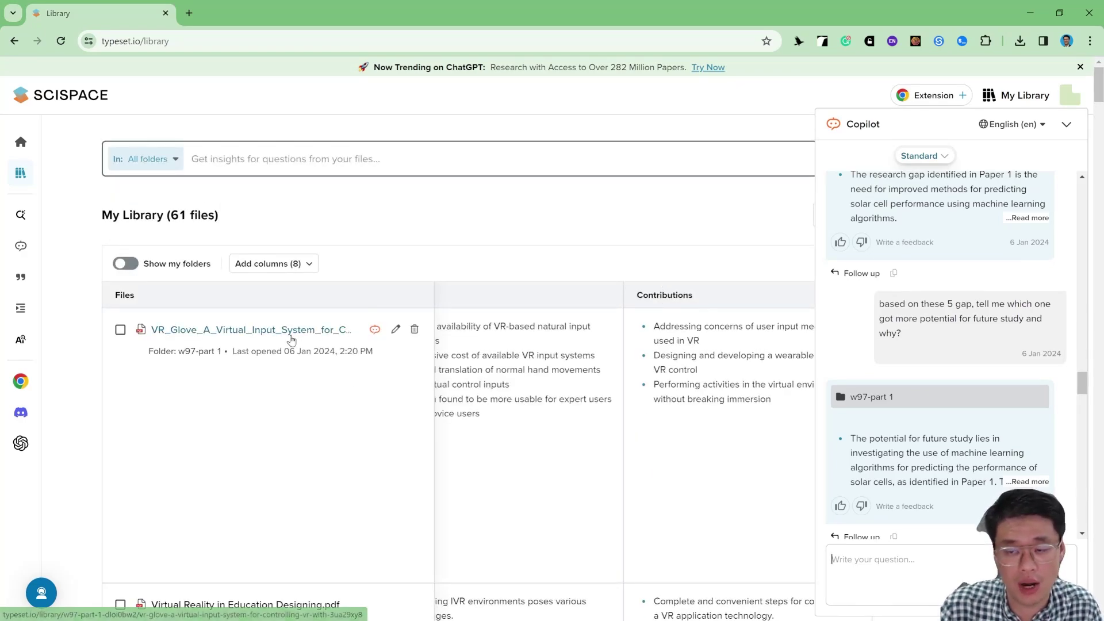
# Open the VR Glove paper, have Copilot summarise its introduction, and brainstorm five questions about it
pyautogui.click(291, 336)
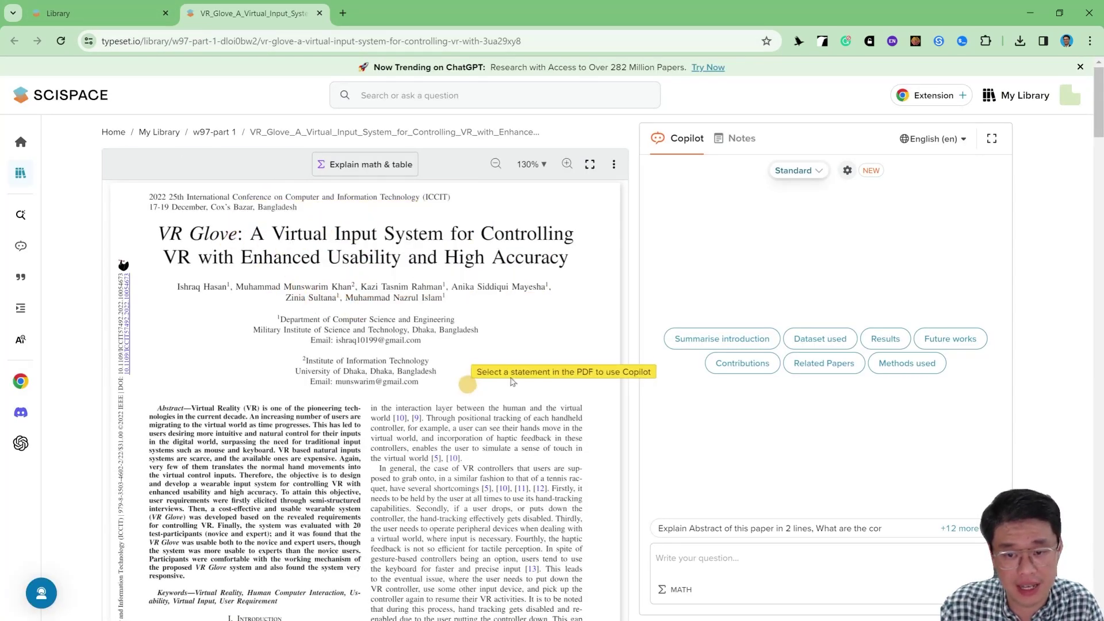
pyautogui.click(741, 340)
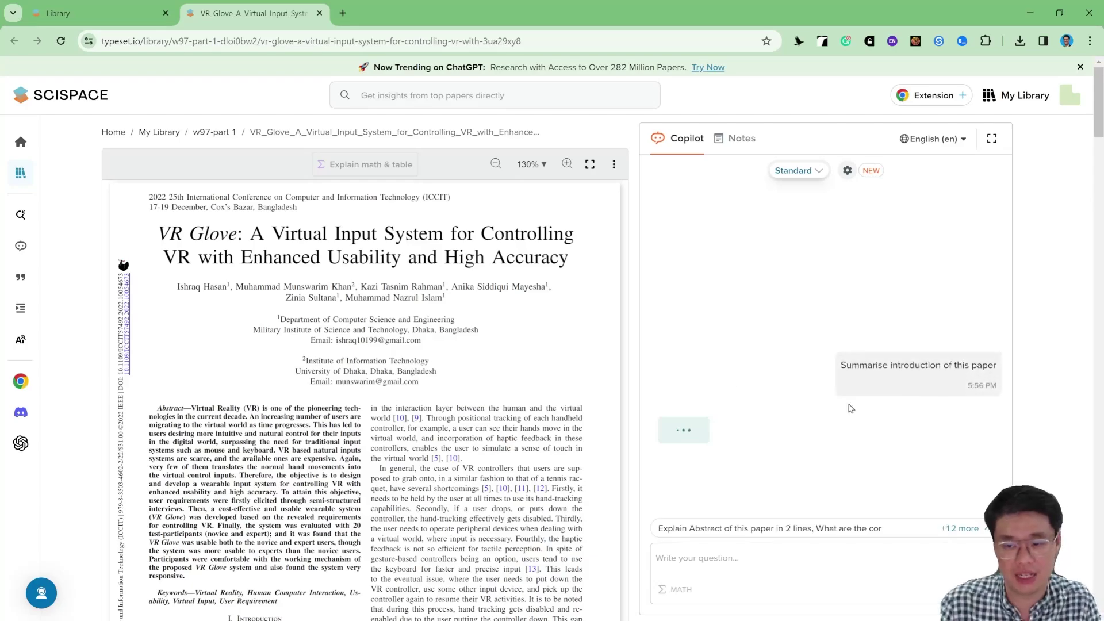
pyautogui.click(970, 533)
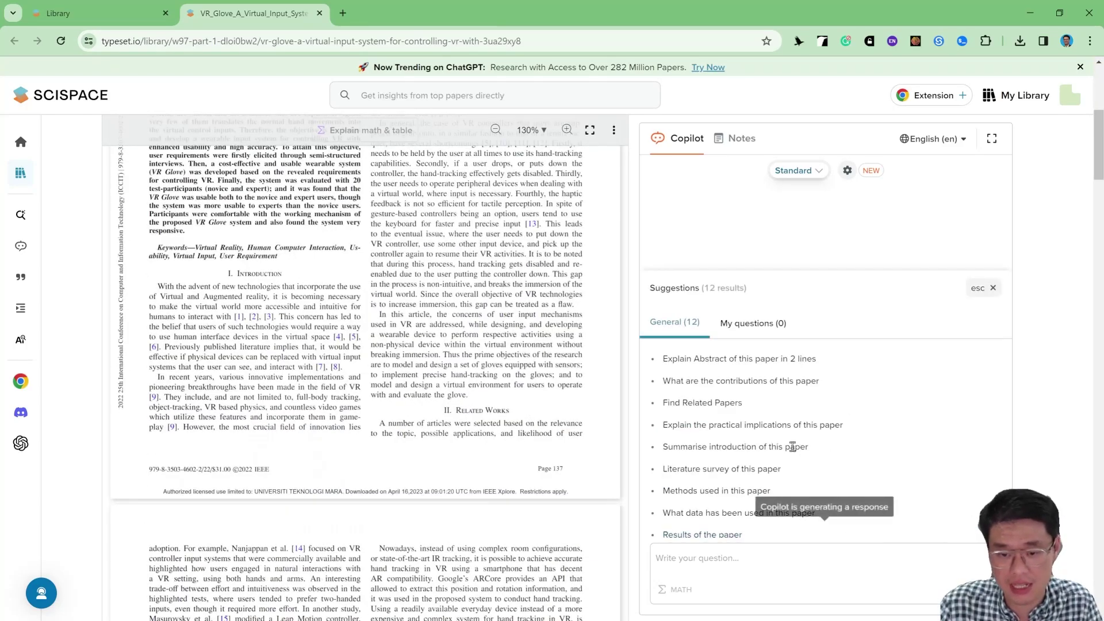
pyautogui.click(753, 323)
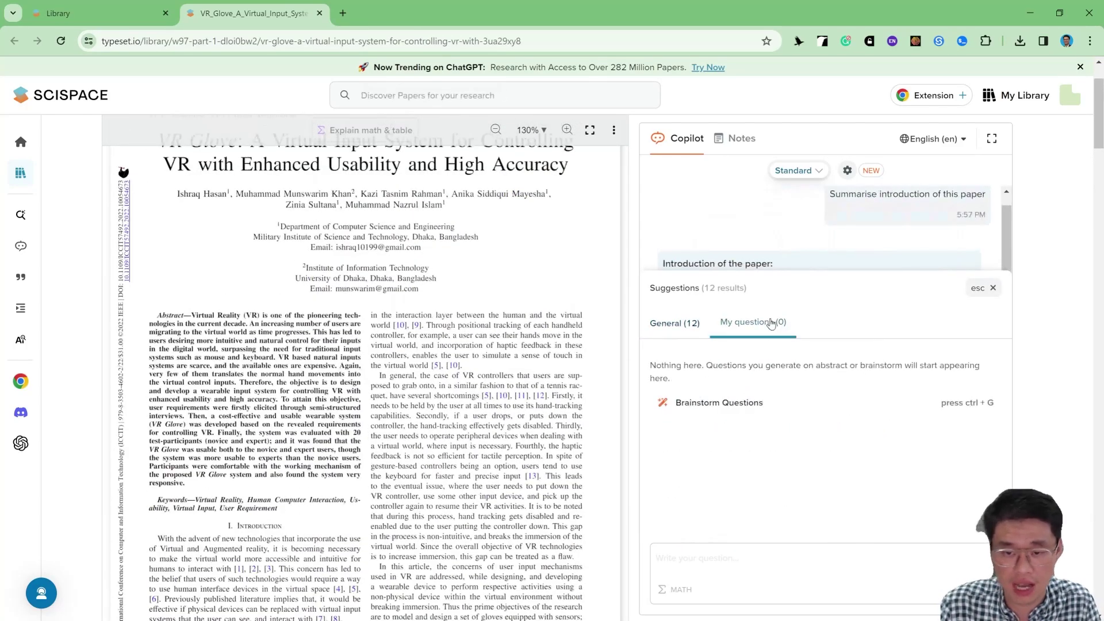
pyautogui.click(748, 407)
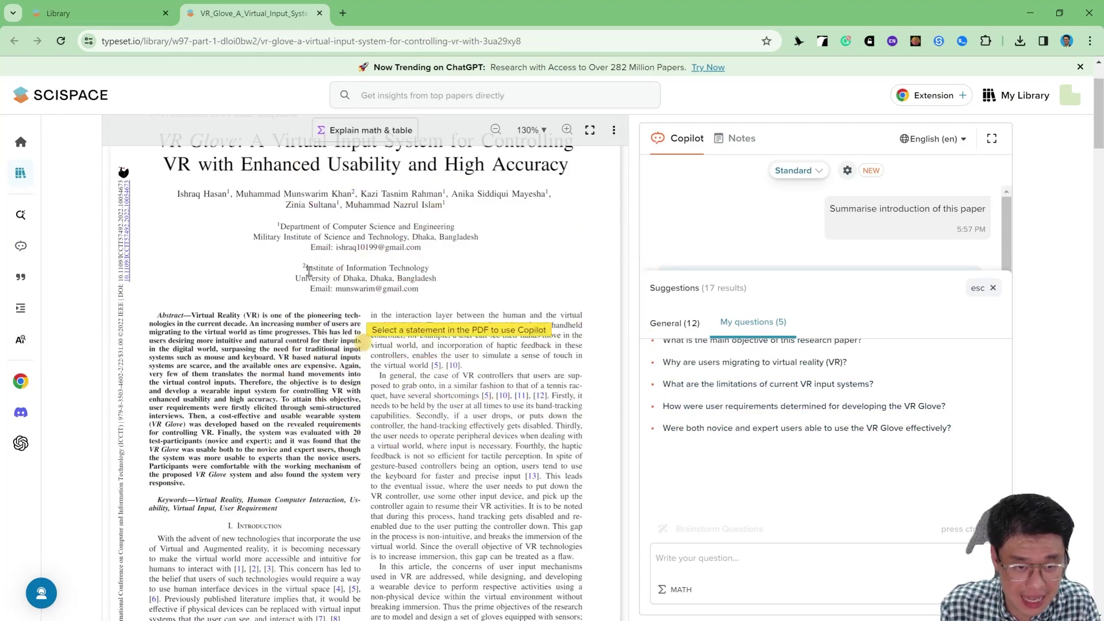
# Select a passage of the VR Glove abstract and have Copilot find papers related to it
pyautogui.moveTo(379, 376); pyautogui.dragTo(413, 415)
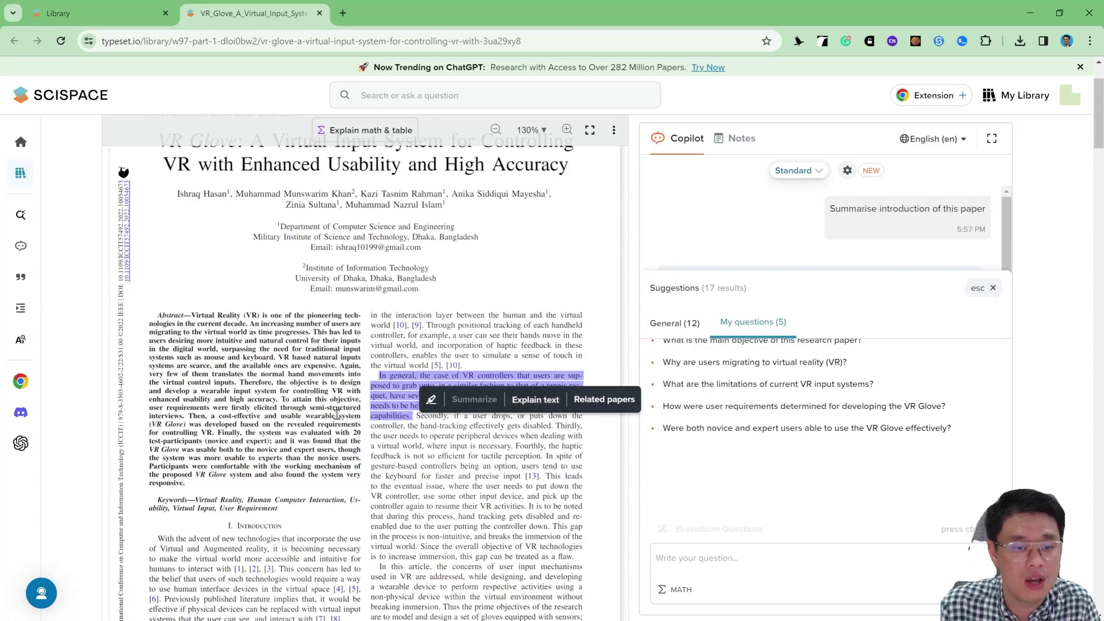
pyautogui.moveTo(375, 382); pyautogui.dragTo(515, 546)
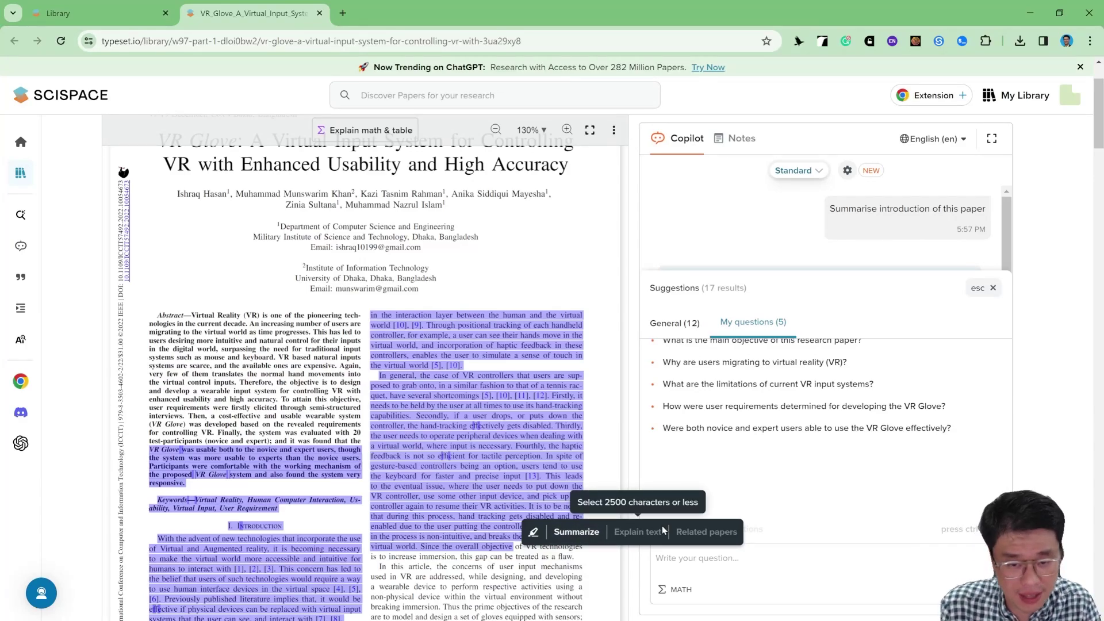
pyautogui.click(414, 385)
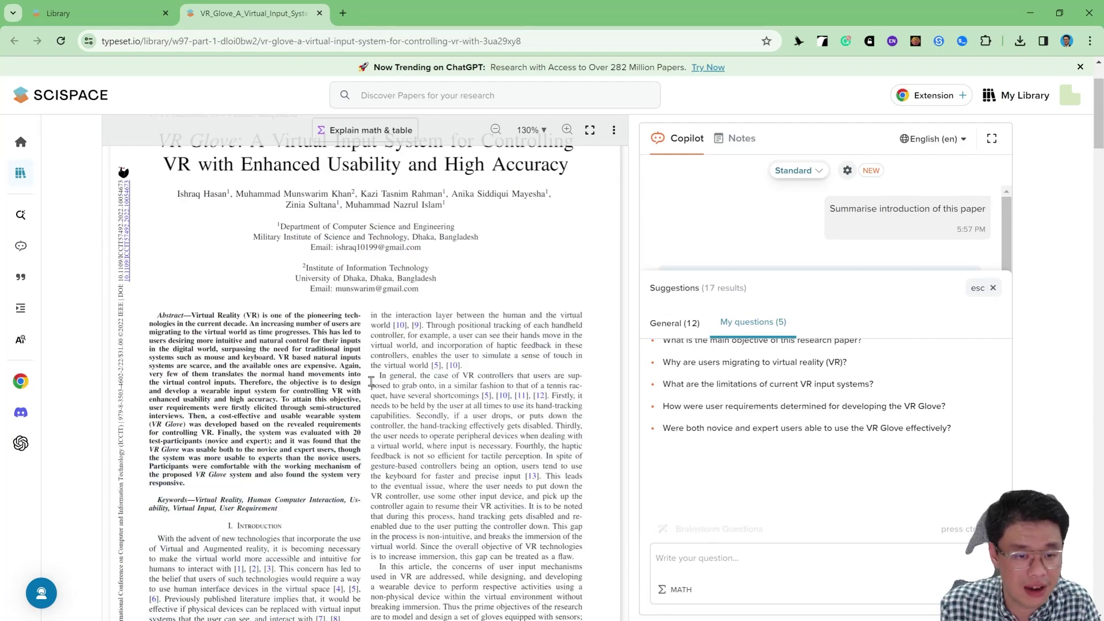
pyautogui.moveTo(371, 382); pyautogui.dragTo(150, 450)
pyautogui.click(474, 396)
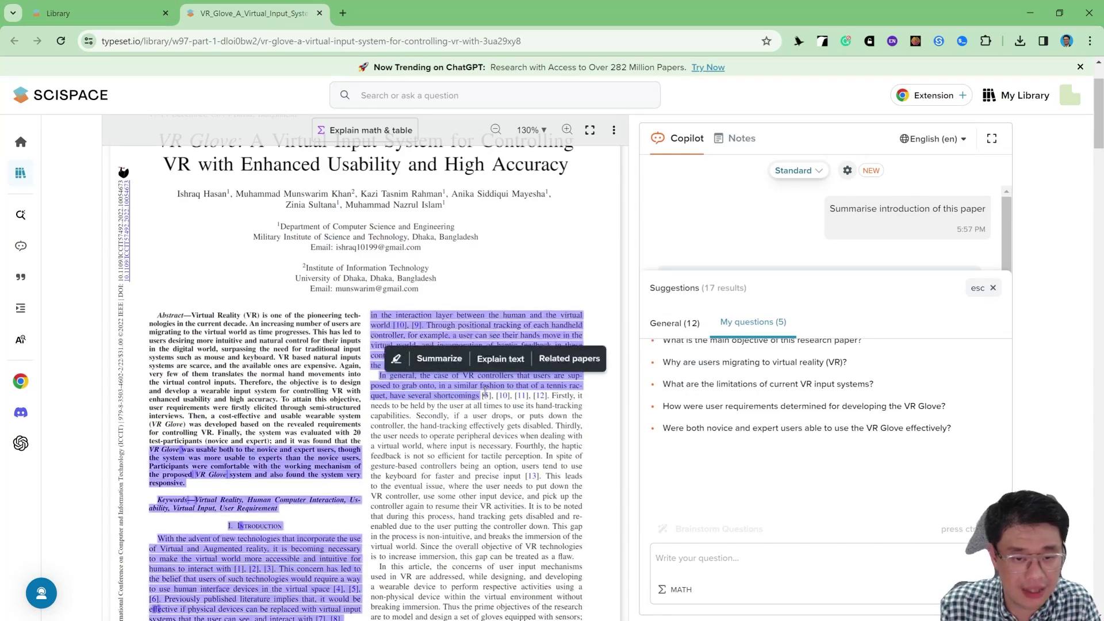
pyautogui.click(565, 359)
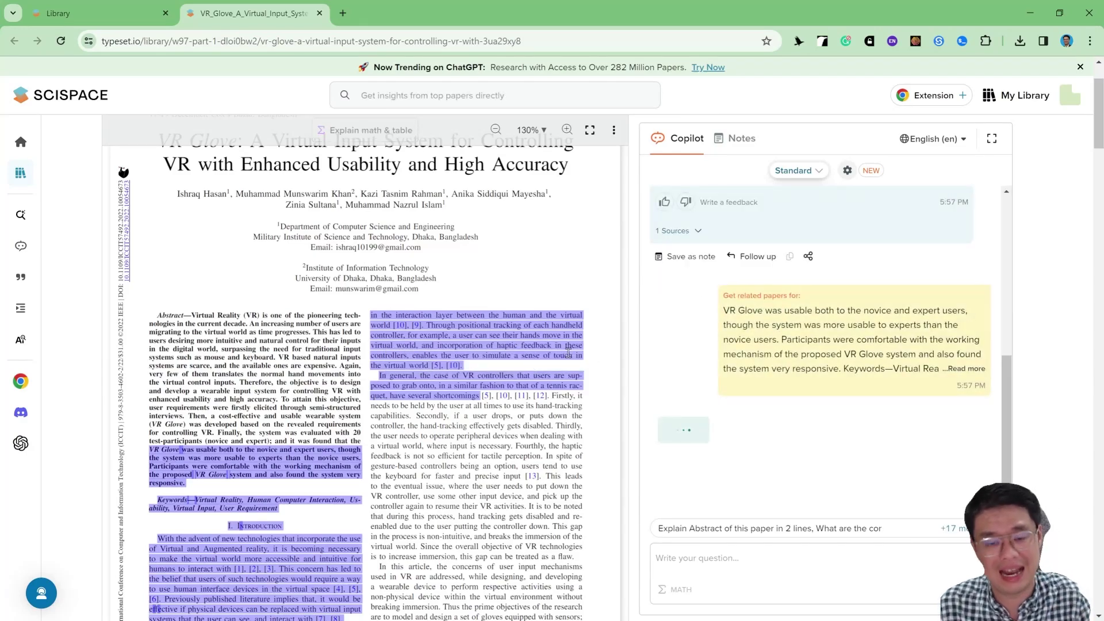
# Open the 'Virtual reality glove system with fabric conductors' paper from Copilot's suggestions
pyautogui.scroll(2, 573, 354)
pyautogui.scroll(-3, 714, 383)
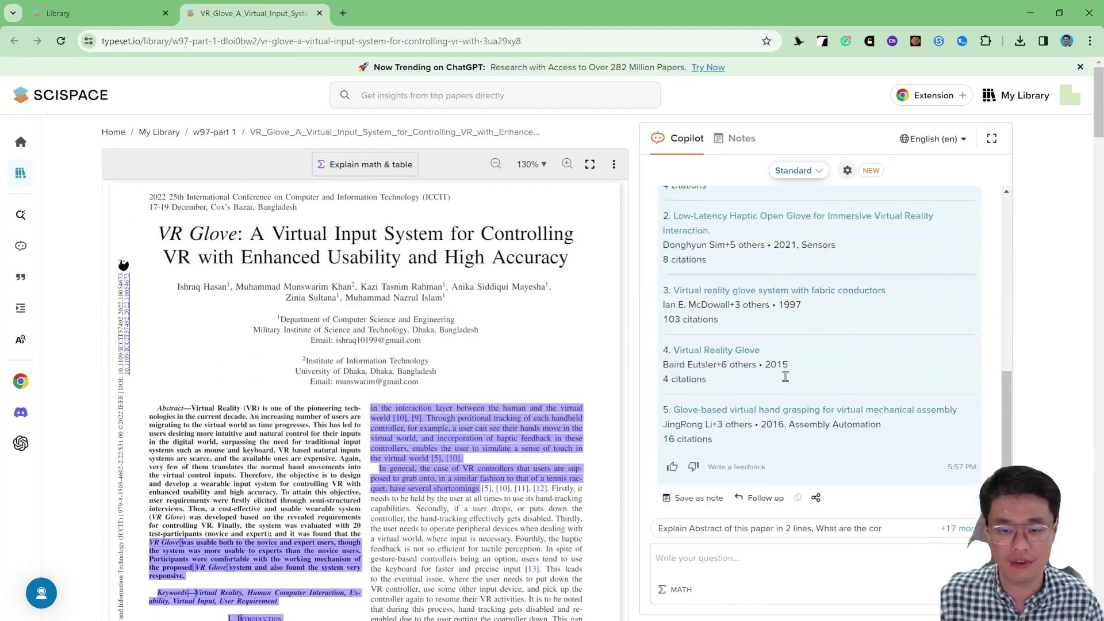
pyautogui.scroll(6, 787, 311)
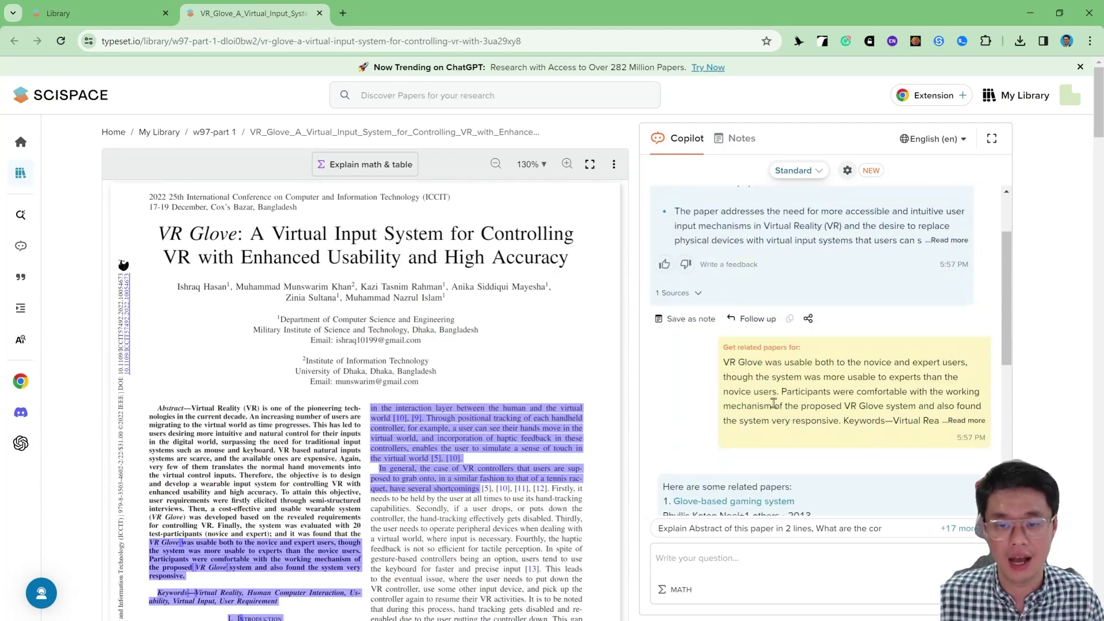
pyautogui.scroll(-6, 753, 285)
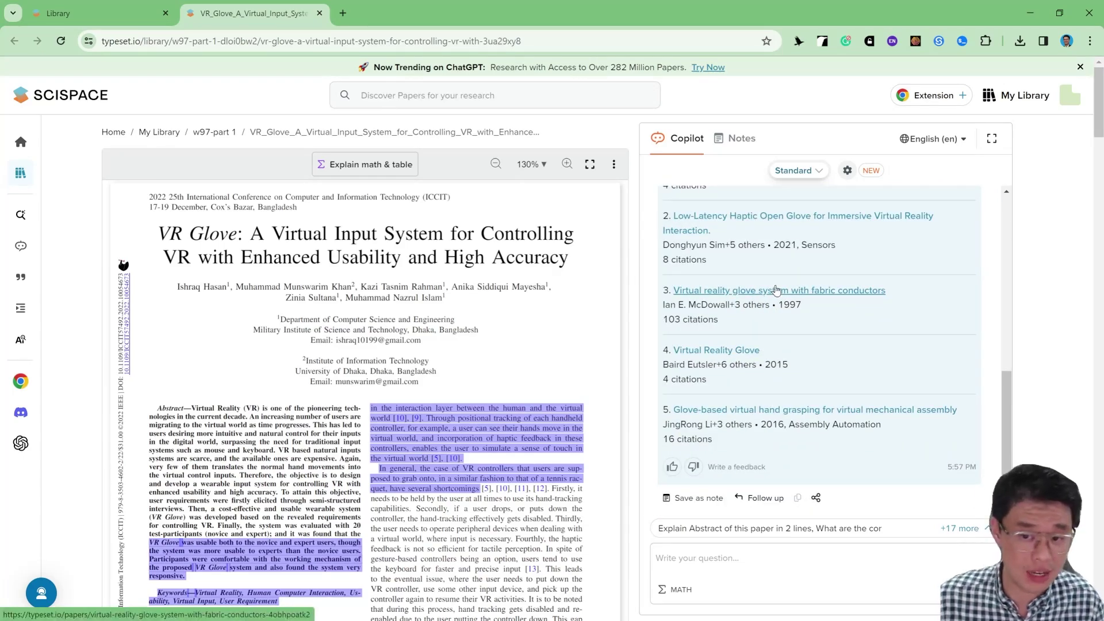
pyautogui.click(776, 290)
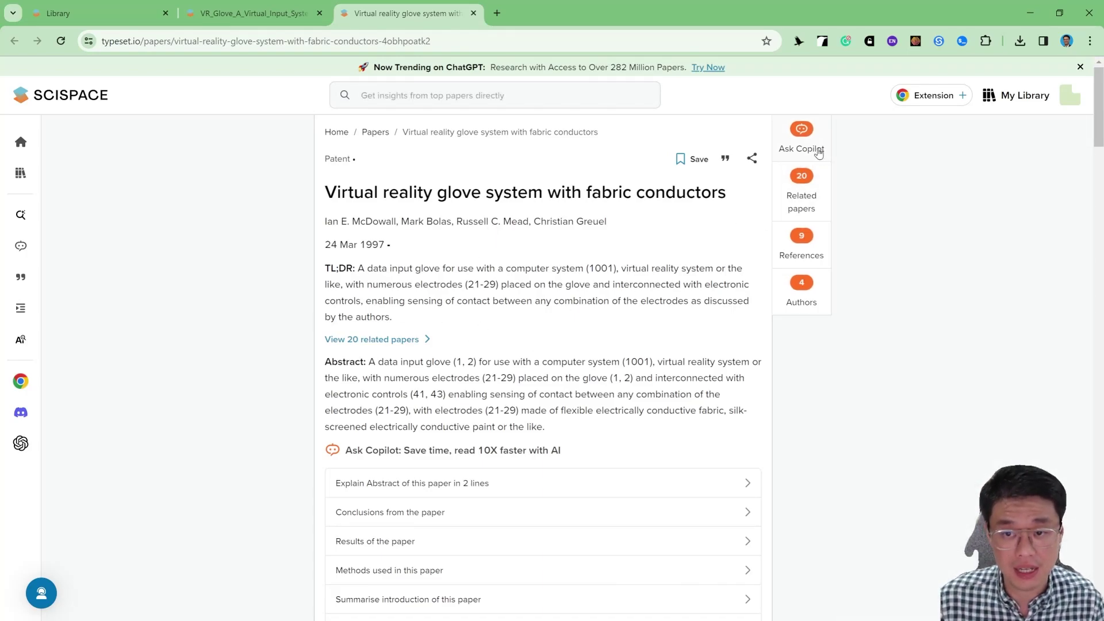
# View the fabric-conductors patent's Related papers, then return to the VR_Glove tab
pyautogui.click(808, 204)
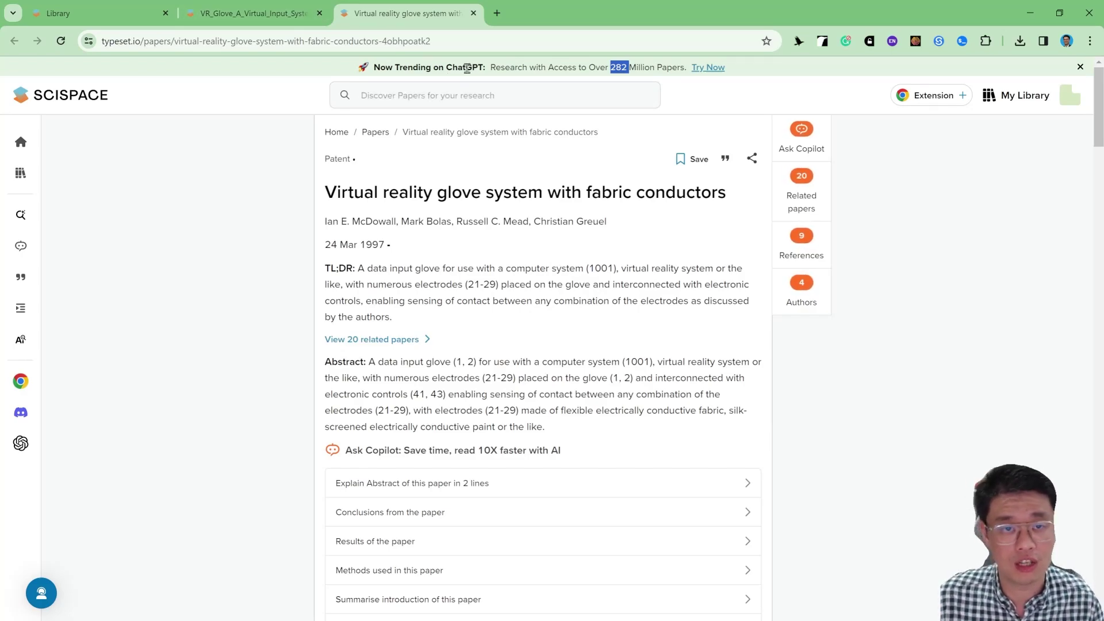
pyautogui.click(260, 14)
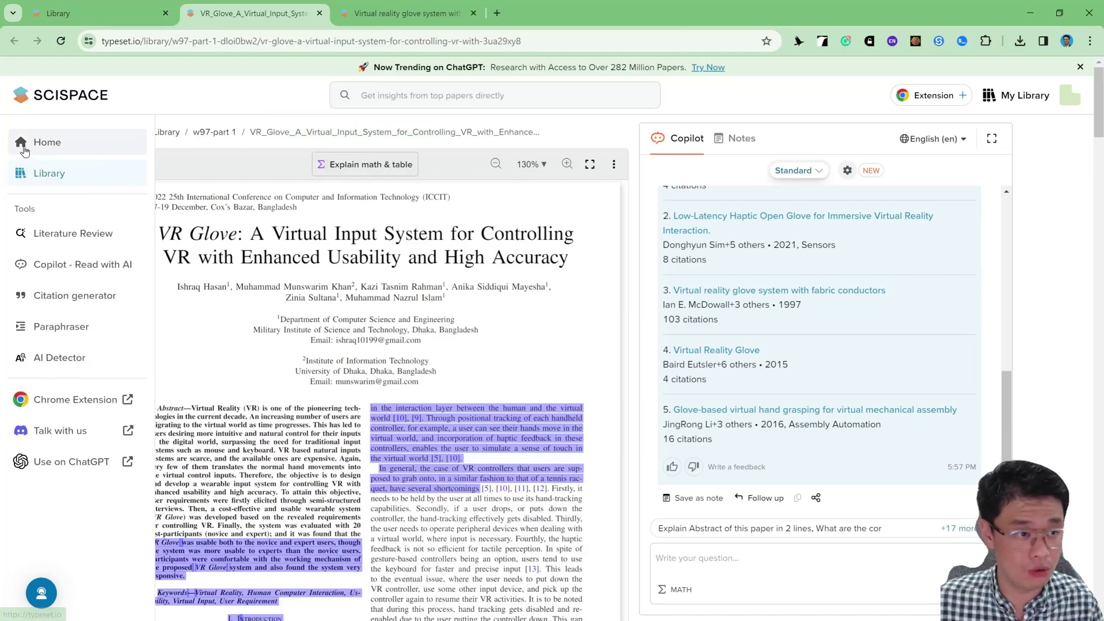
# Go to Home and enter 'virtual reality and language learning' in the Literature Review search box
pyautogui.click(38, 145)
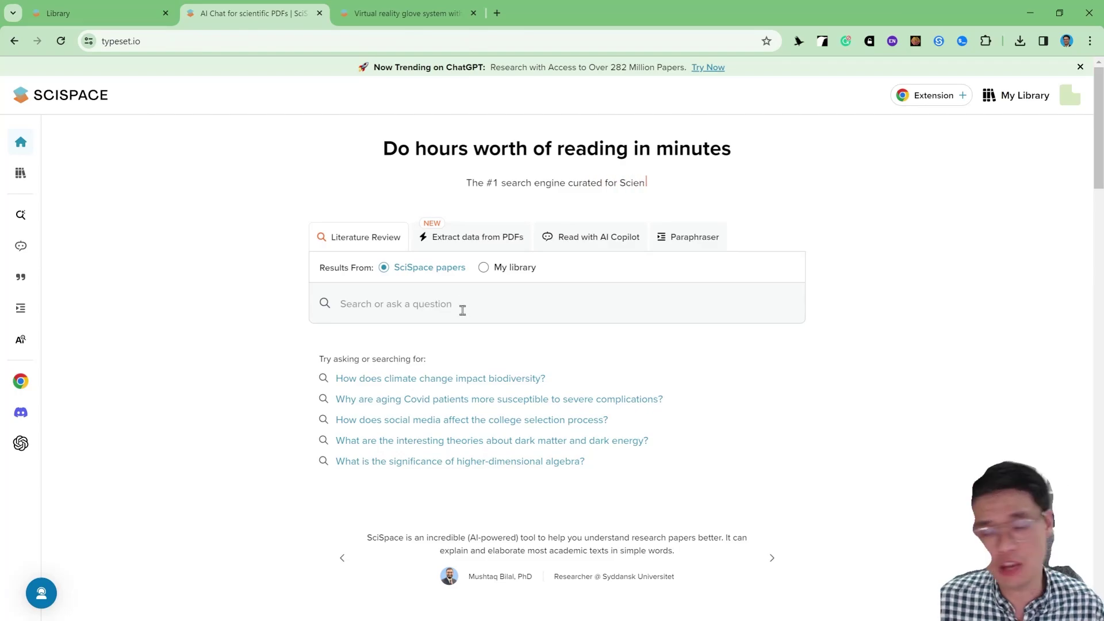
pyautogui.click(445, 291)
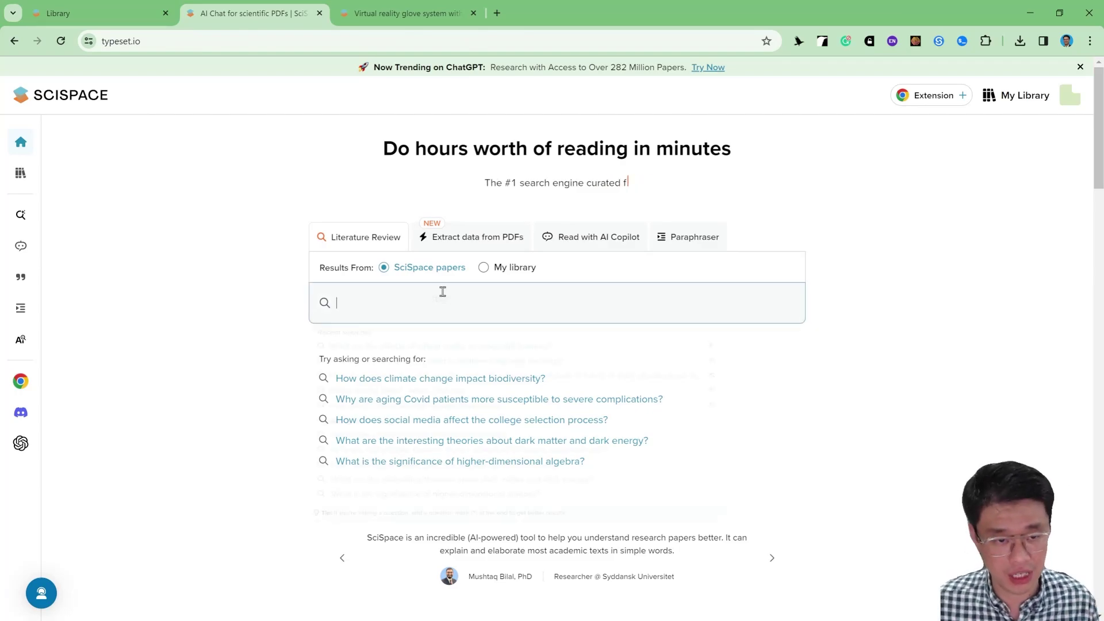
pyautogui.write('virtual')
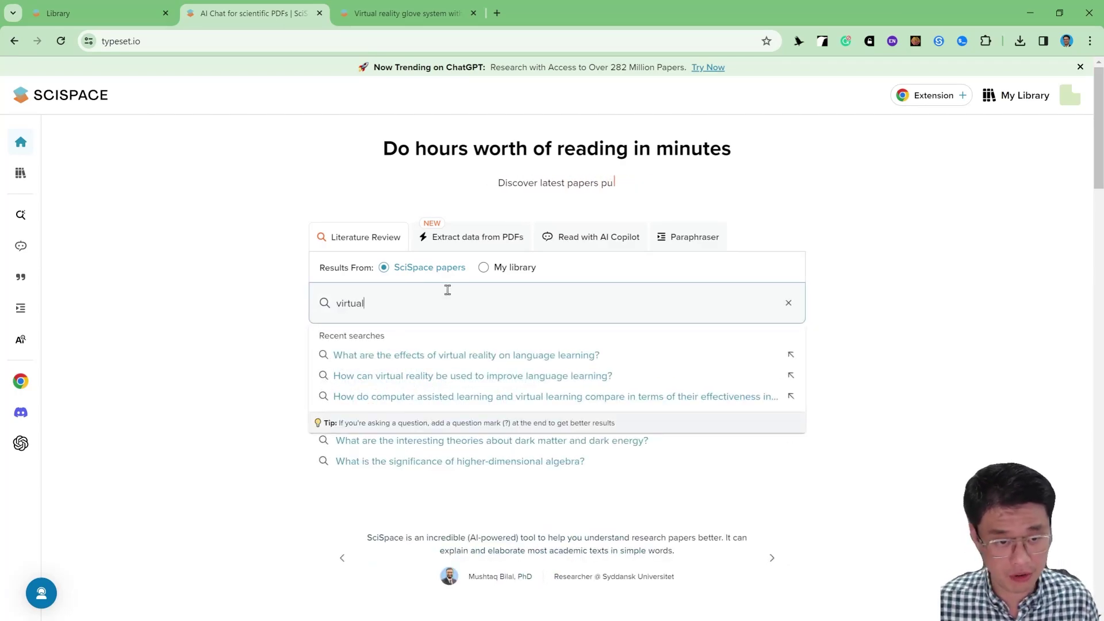
pyautogui.write(' reality and langu')
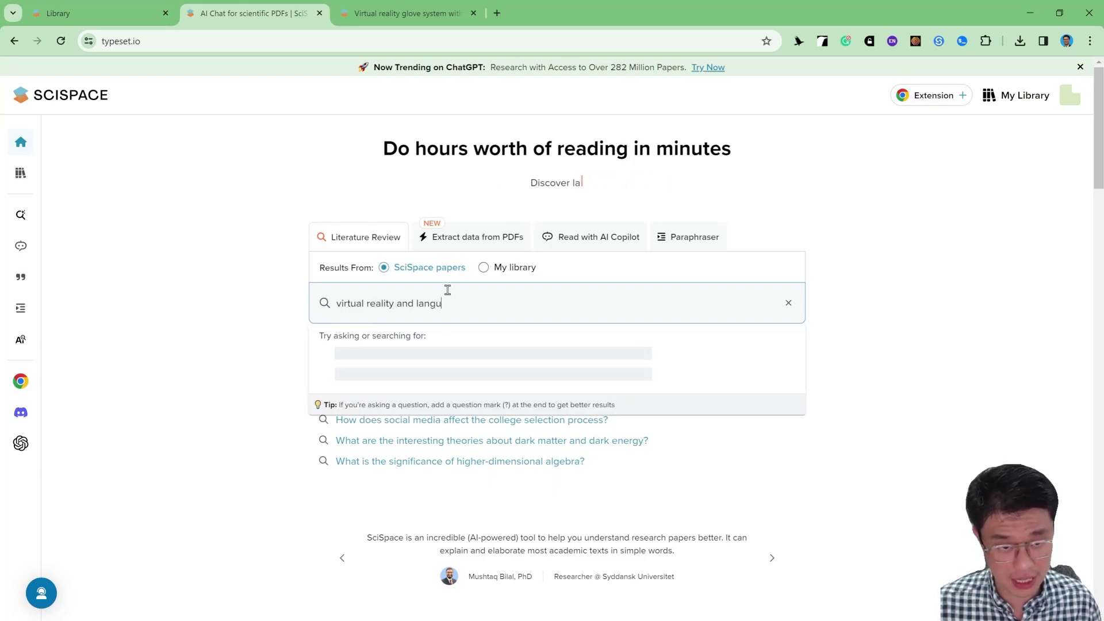
pyautogui.write('age learn')
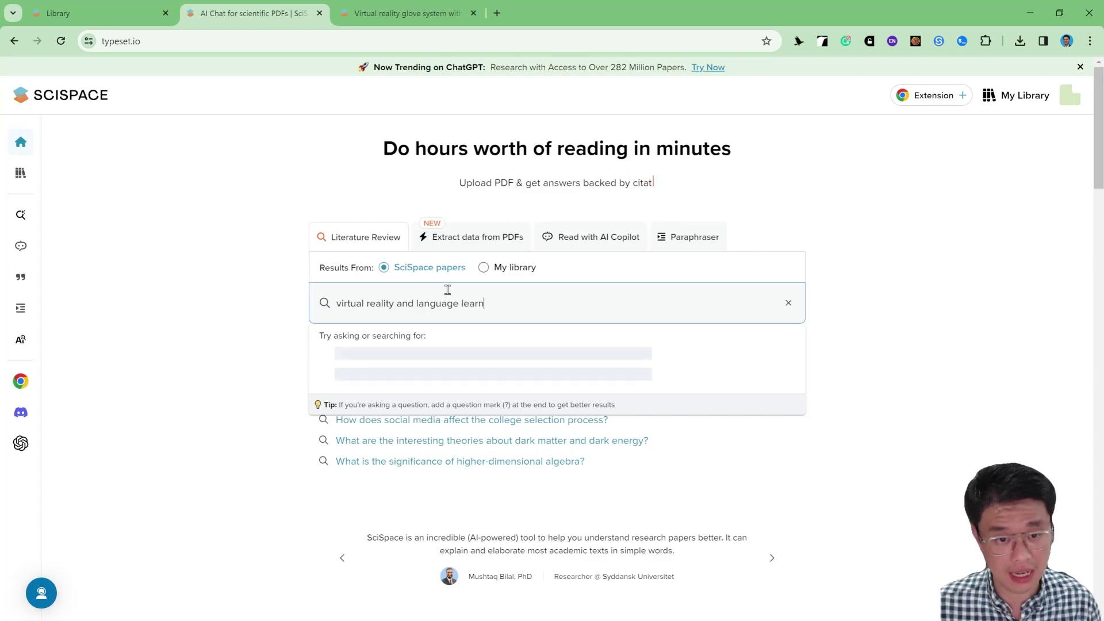
pyautogui.write('ing')
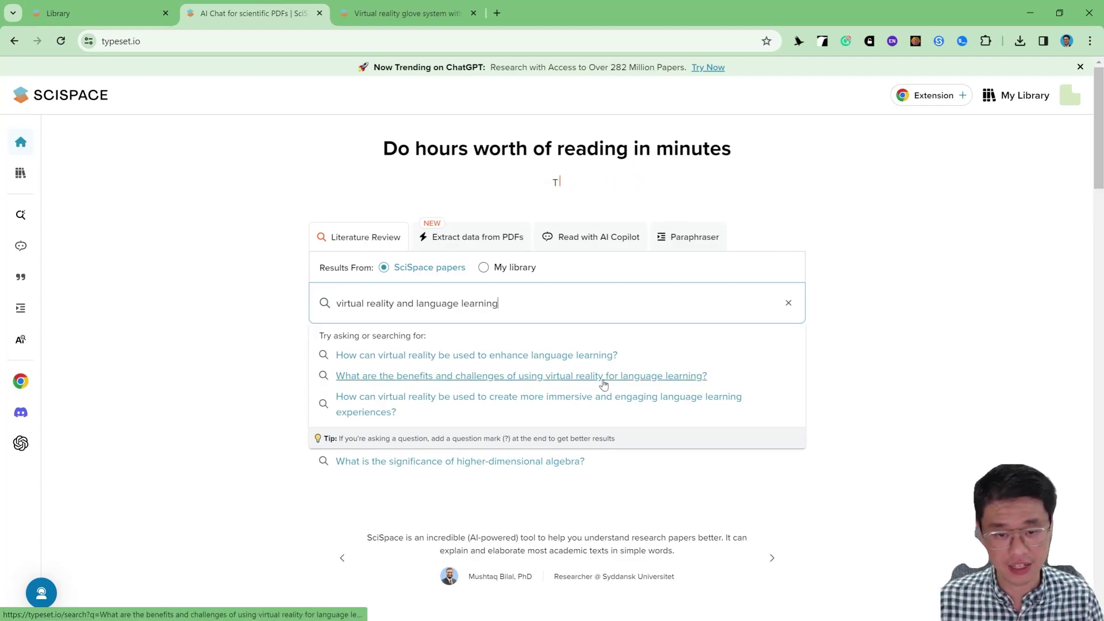
# Run the suggested question on how virtual reality can enhance language learning
pyautogui.click(524, 360)
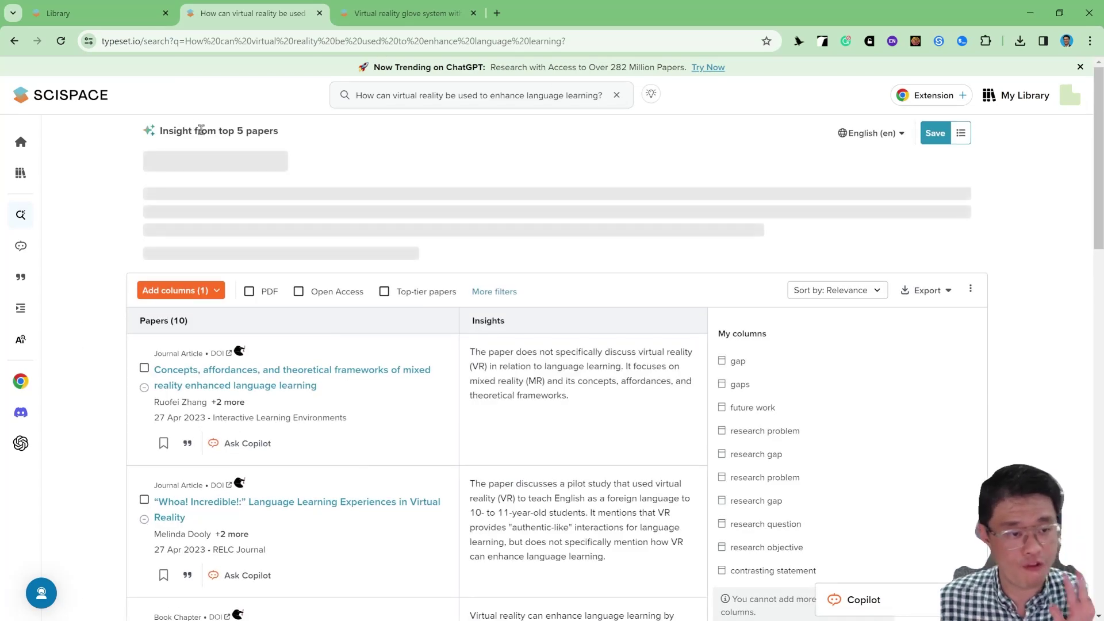
pyautogui.scroll(-6, 200, 370)
pyautogui.scroll(6, 249, 386)
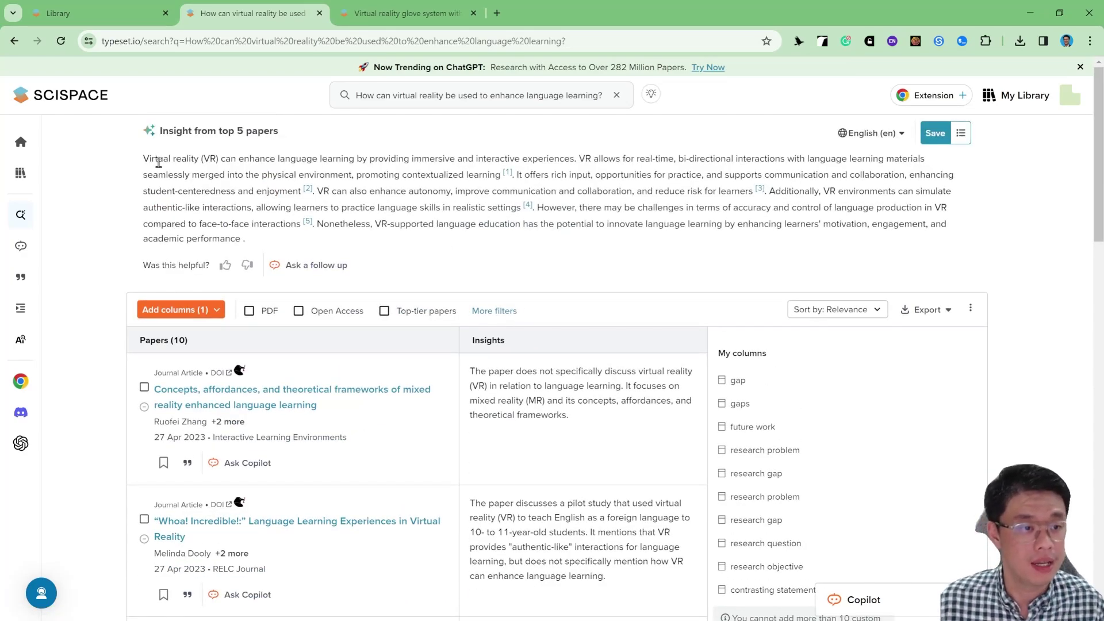
# Open the mixed-reality language learning paper cited as [1] in the AI insight
pyautogui.moveTo(145, 160); pyautogui.dragTo(266, 239)
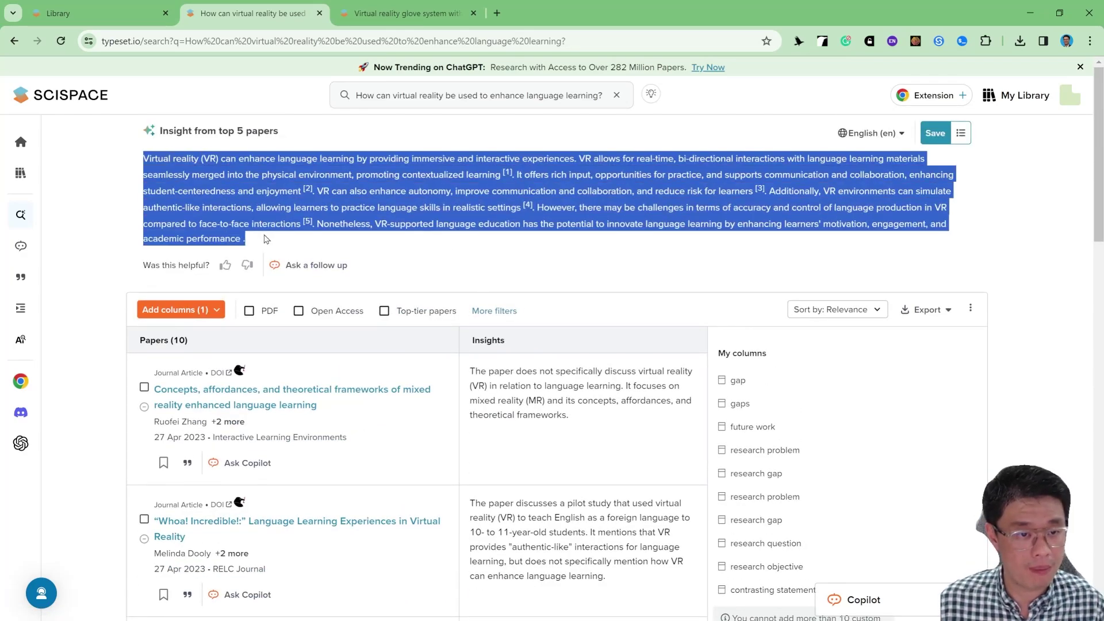
pyautogui.click(496, 173)
pyautogui.moveTo(508, 177)
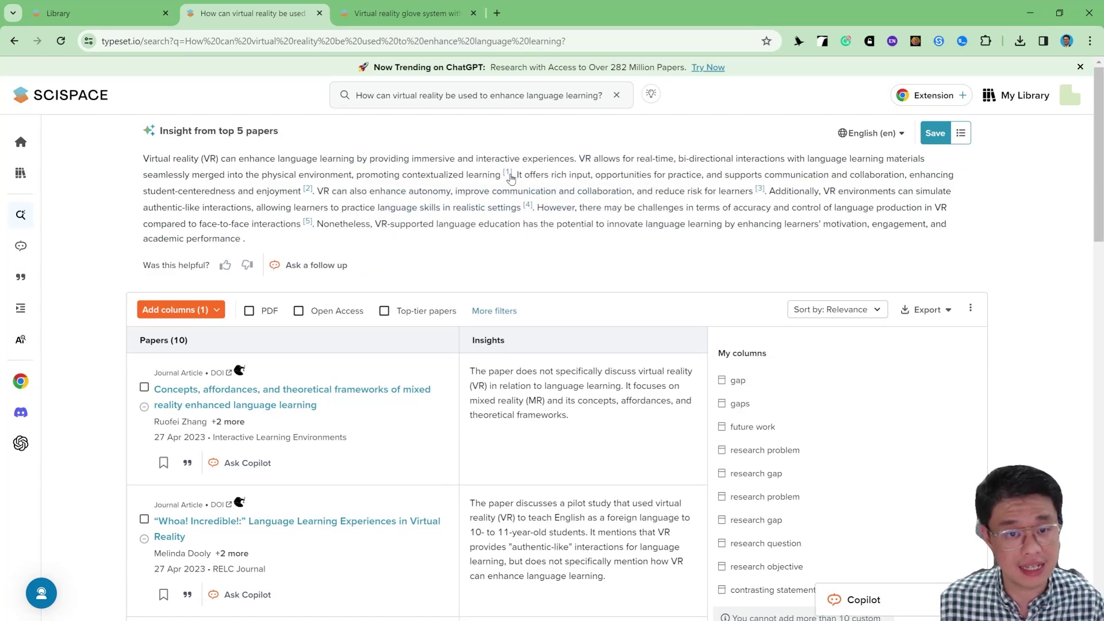
pyautogui.click(495, 213)
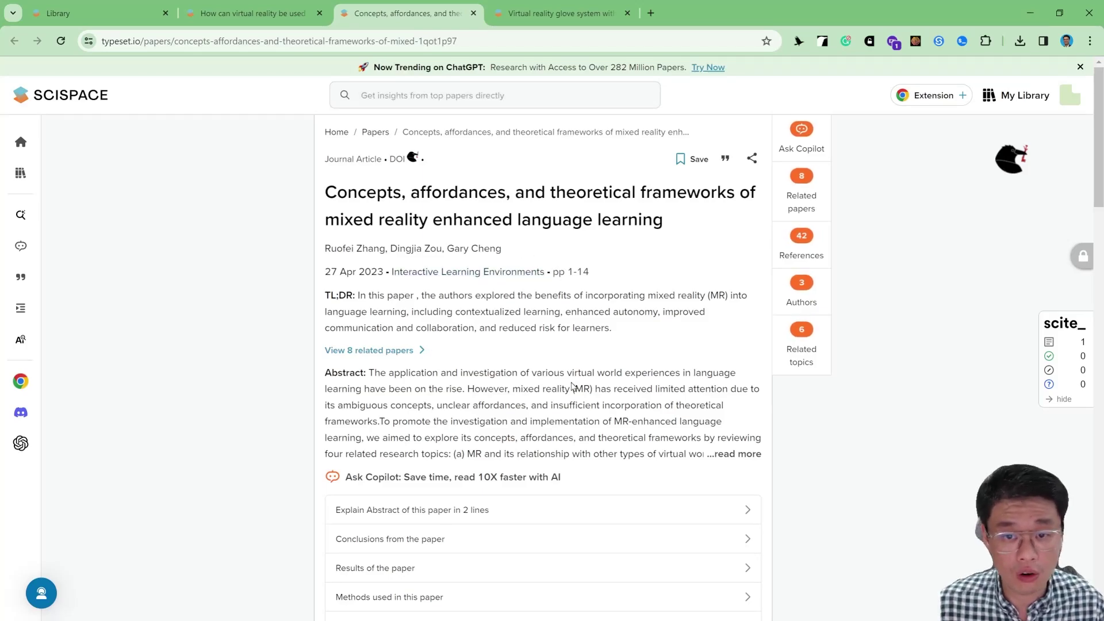
# Open the mixed-reality paper on Taylor & Francis via its DOI, then return to the VR search results
pyautogui.scroll(-12, 646, 411)
pyautogui.scroll(12, 632, 423)
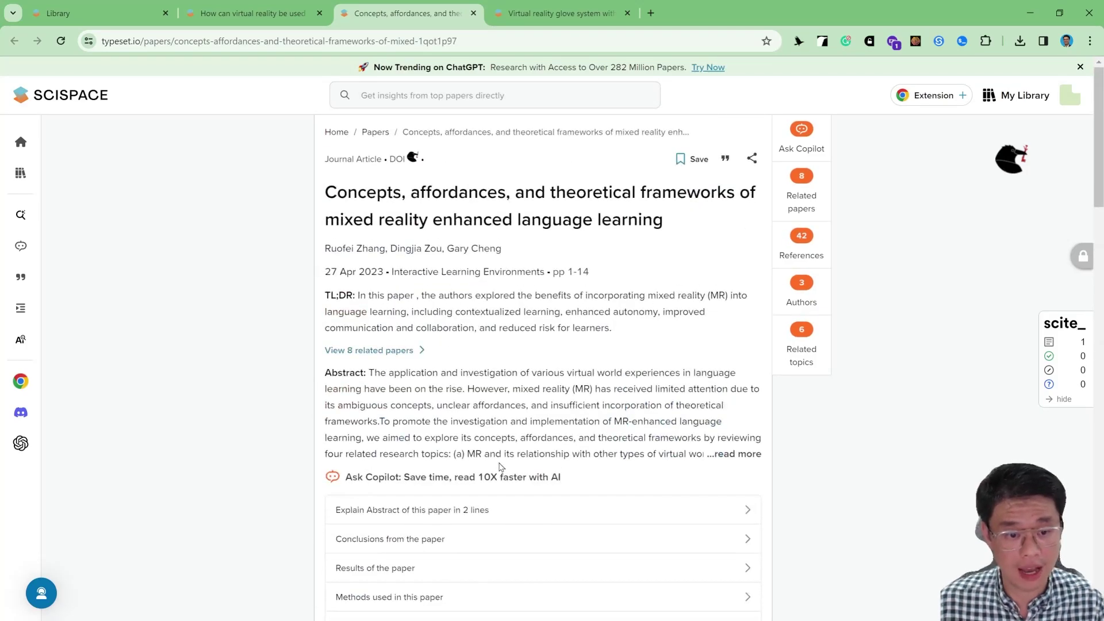
pyautogui.click(397, 160)
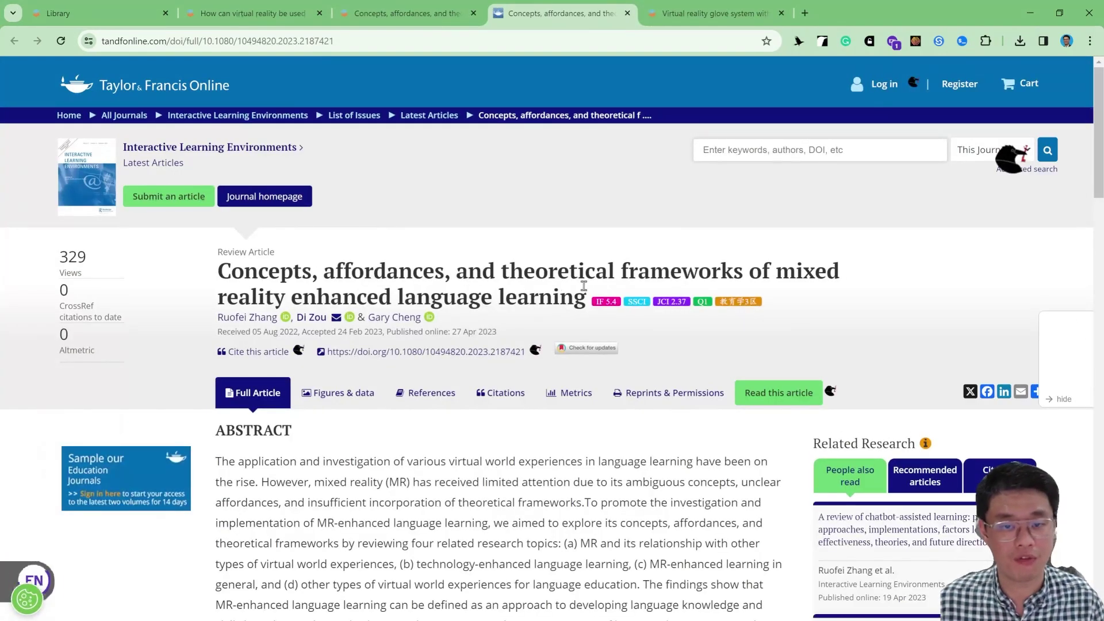
pyautogui.hotkey('ctrl', 'shift', 'Tab')
pyautogui.click(299, 14)
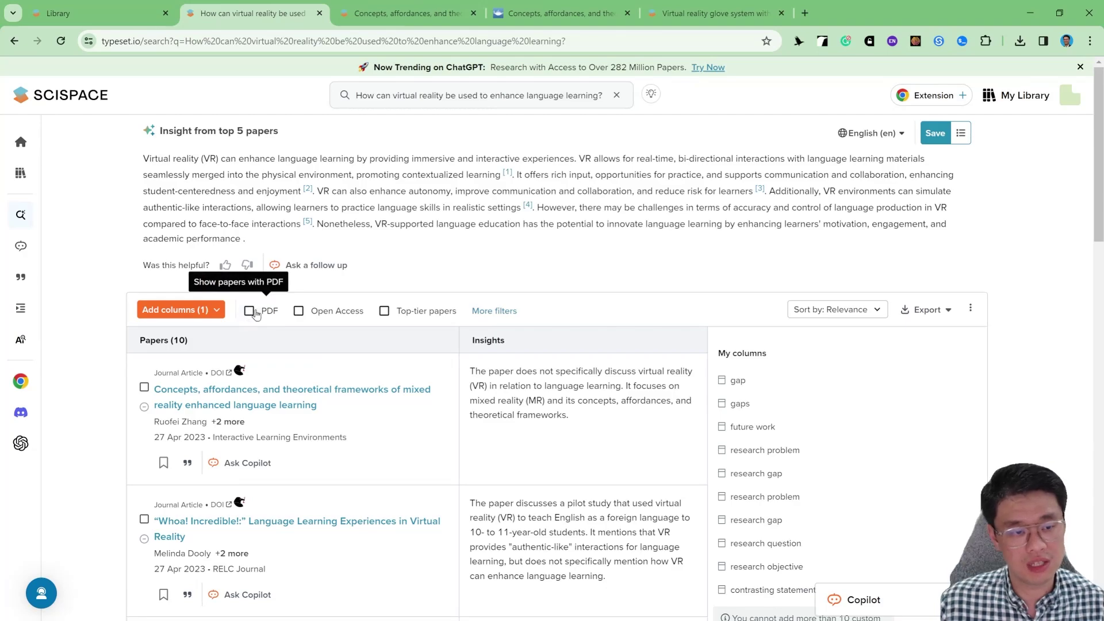
pyautogui.click(258, 311)
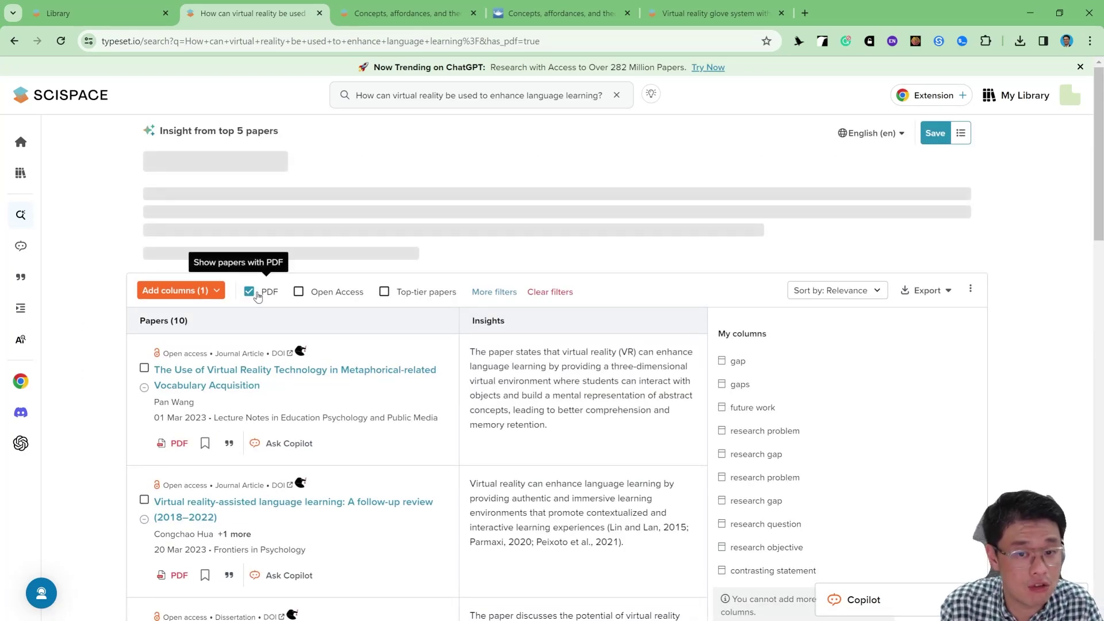
pyautogui.click(257, 308)
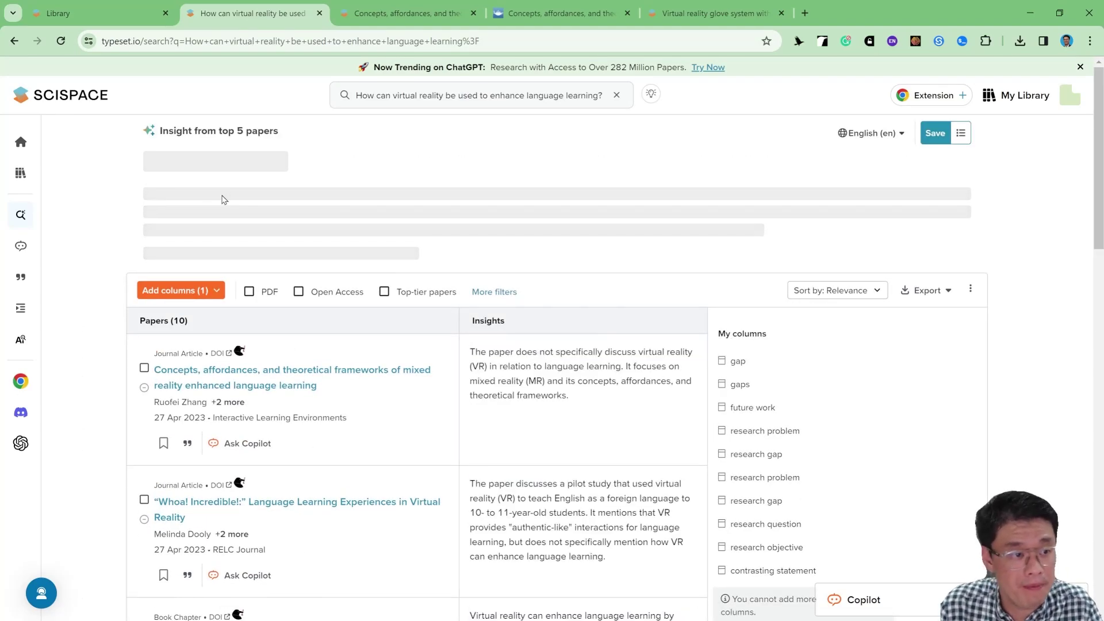
pyautogui.moveTo(55, 176)
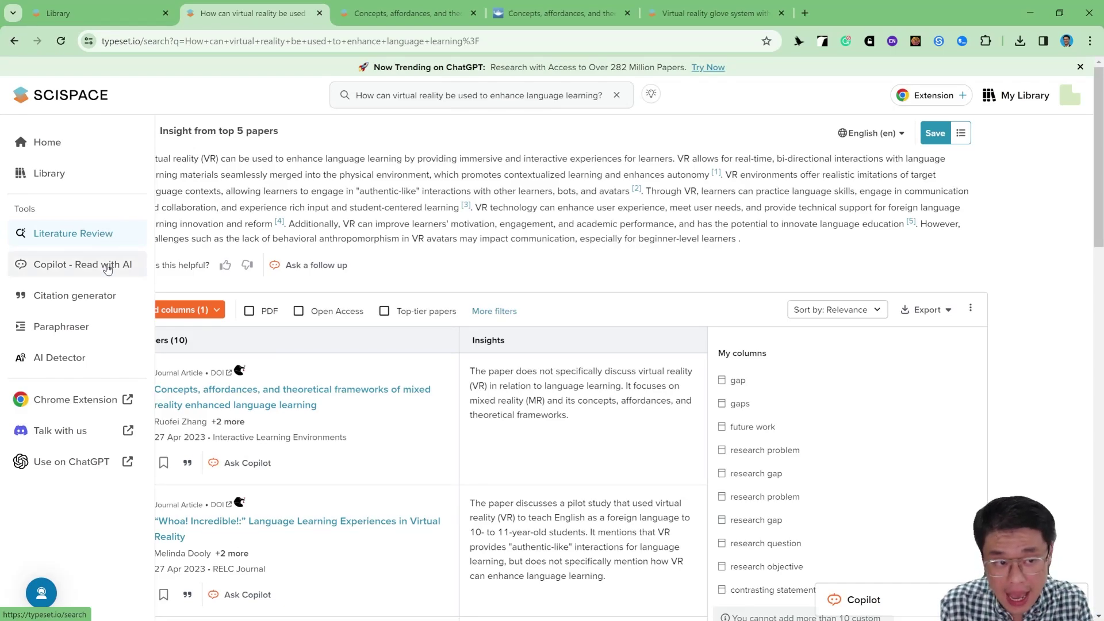
# Bring up the APA citation generator's manual entry form at reduced zoom, then go to the Paraphraser
pyautogui.click(99, 294)
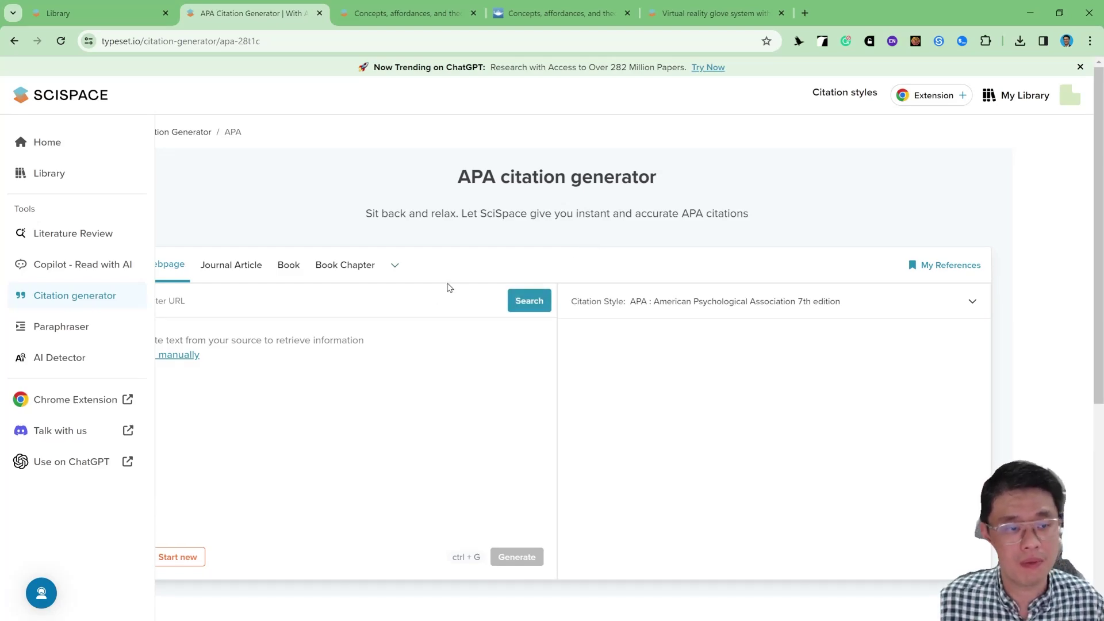
pyautogui.hotkey('ctrl', '-')
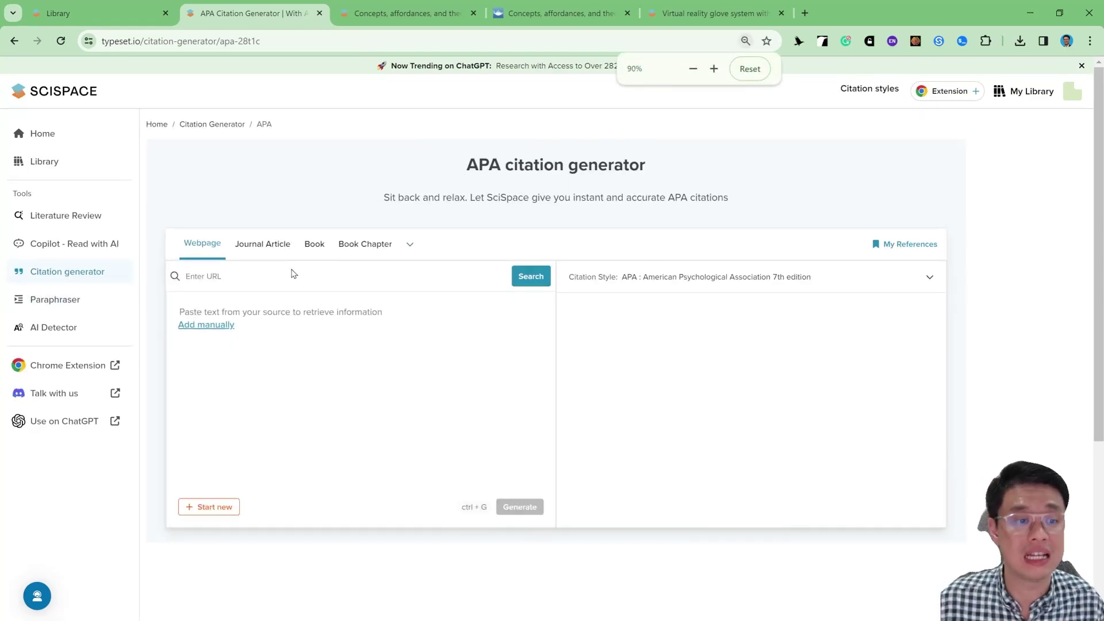
pyautogui.click(678, 270)
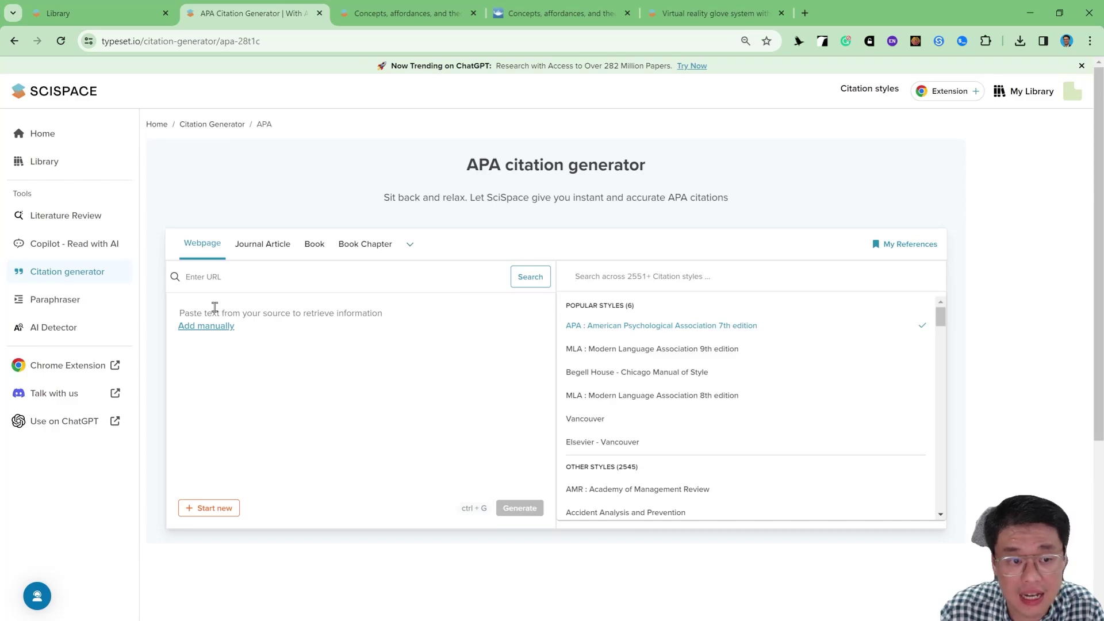
pyautogui.click(227, 326)
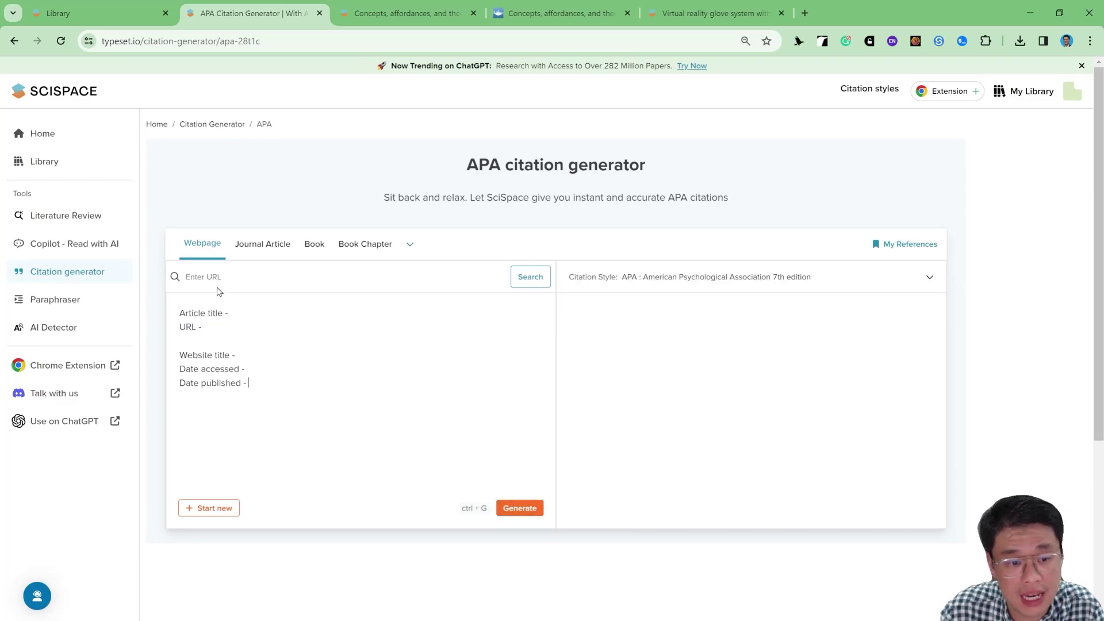
pyautogui.click(45, 300)
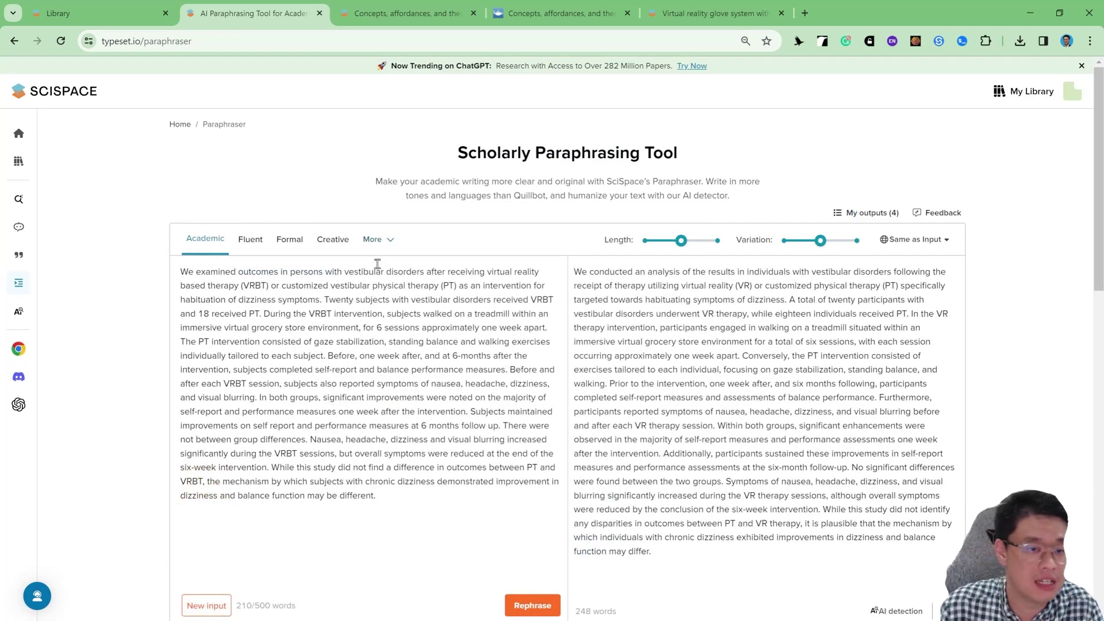
# Browse the tone list, keep Academic, and rephrase the VR therapy abstract into a new 256-word version
pyautogui.click(374, 240)
pyautogui.scroll(-4, 395, 368)
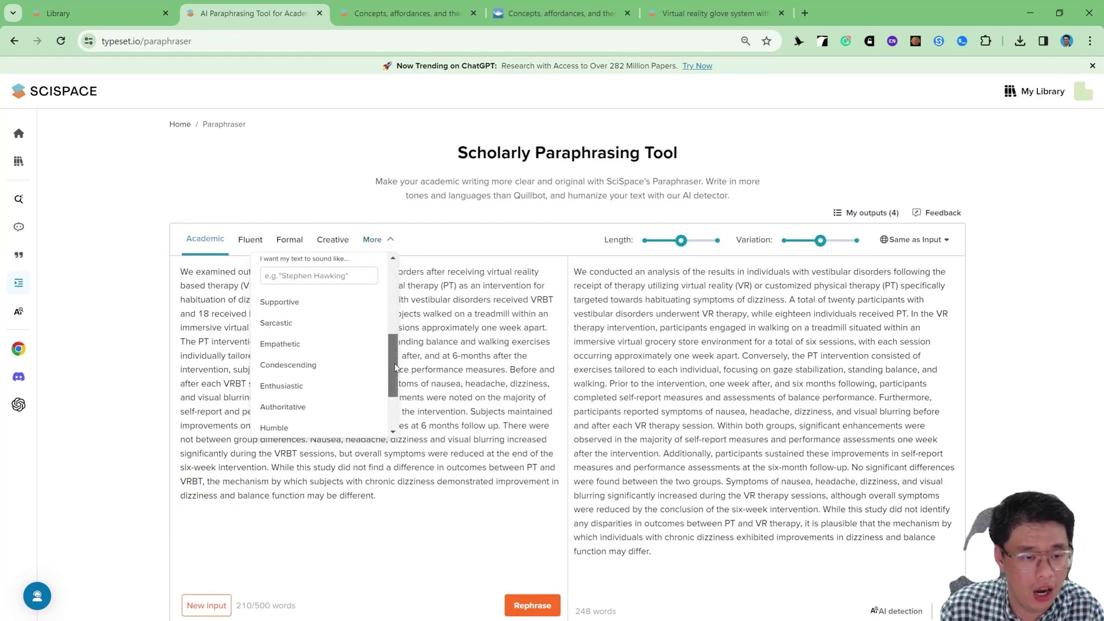
pyautogui.moveTo(395, 368); pyautogui.dragTo(390, 275)
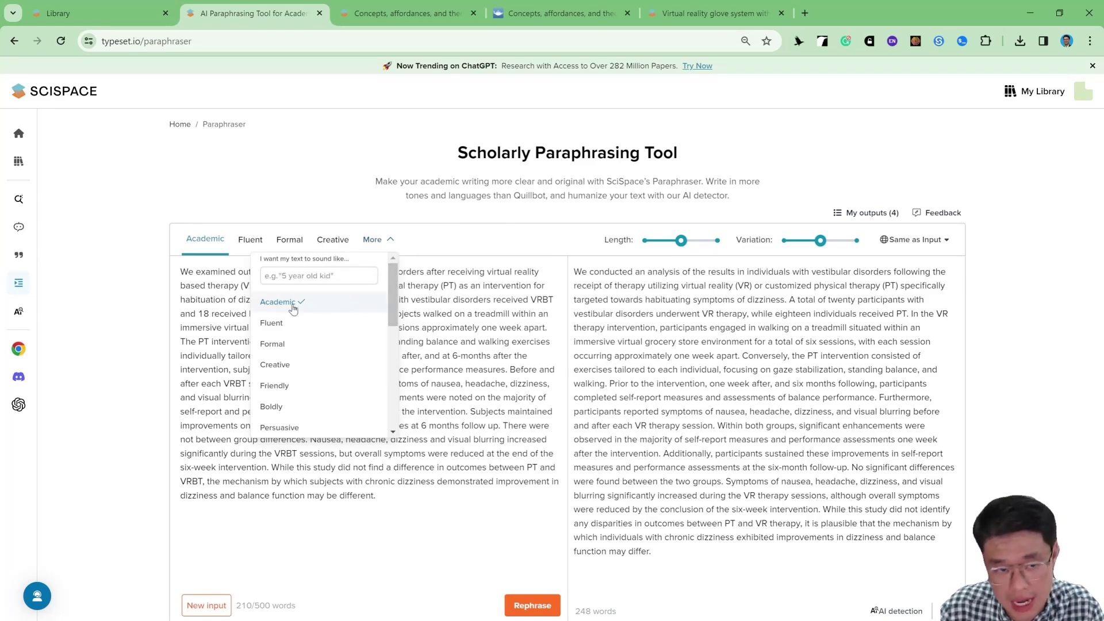
pyautogui.click(520, 249)
pyautogui.click(532, 604)
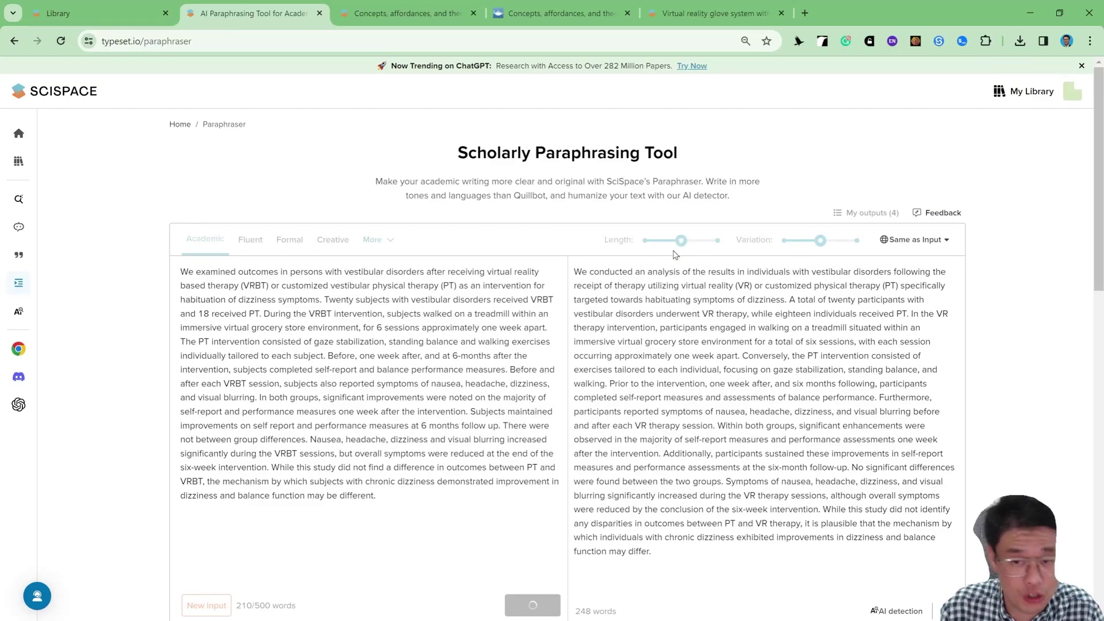
pyautogui.moveTo(820, 242)
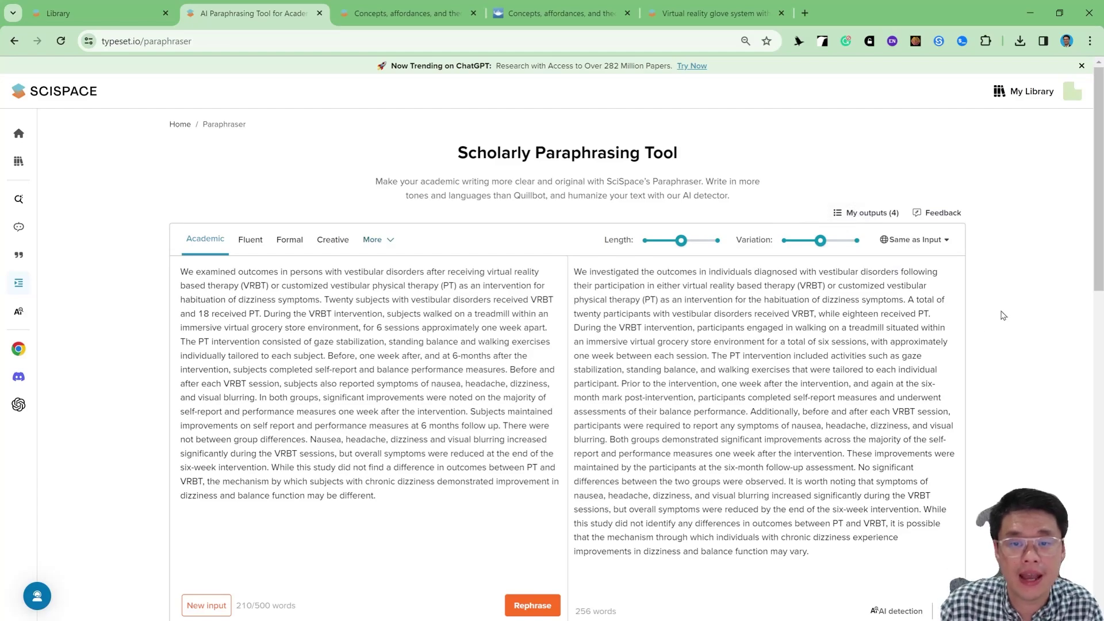
# Swap the first output sentence for its Formal rewording, 'We conducted an investigation into the outcomes observed'
pyautogui.click(689, 290)
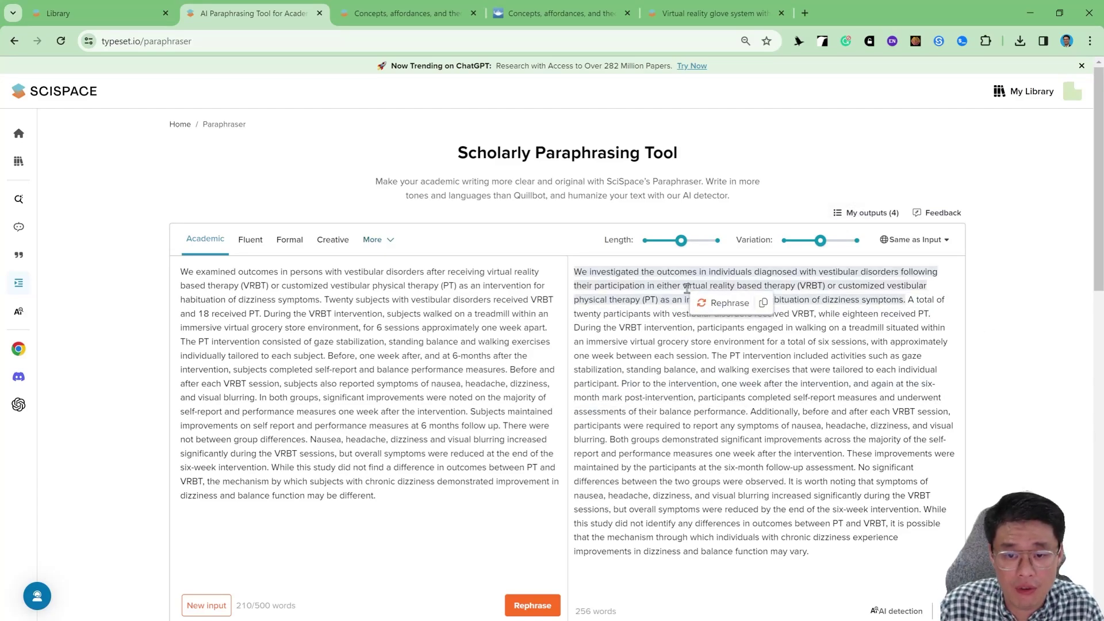
pyautogui.click(596, 272)
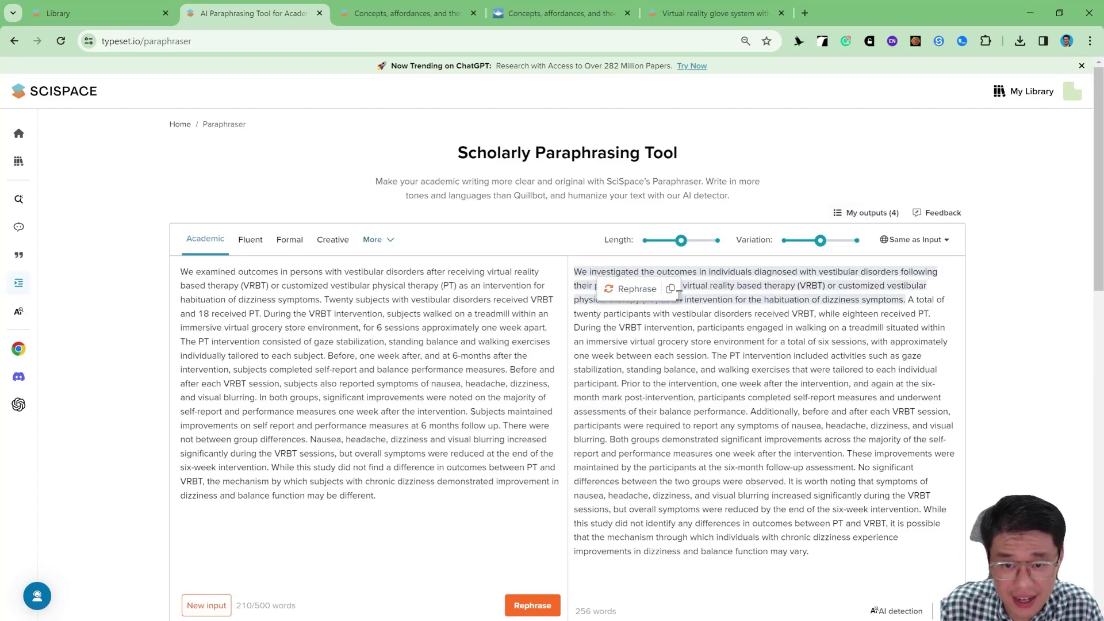
pyautogui.click(631, 289)
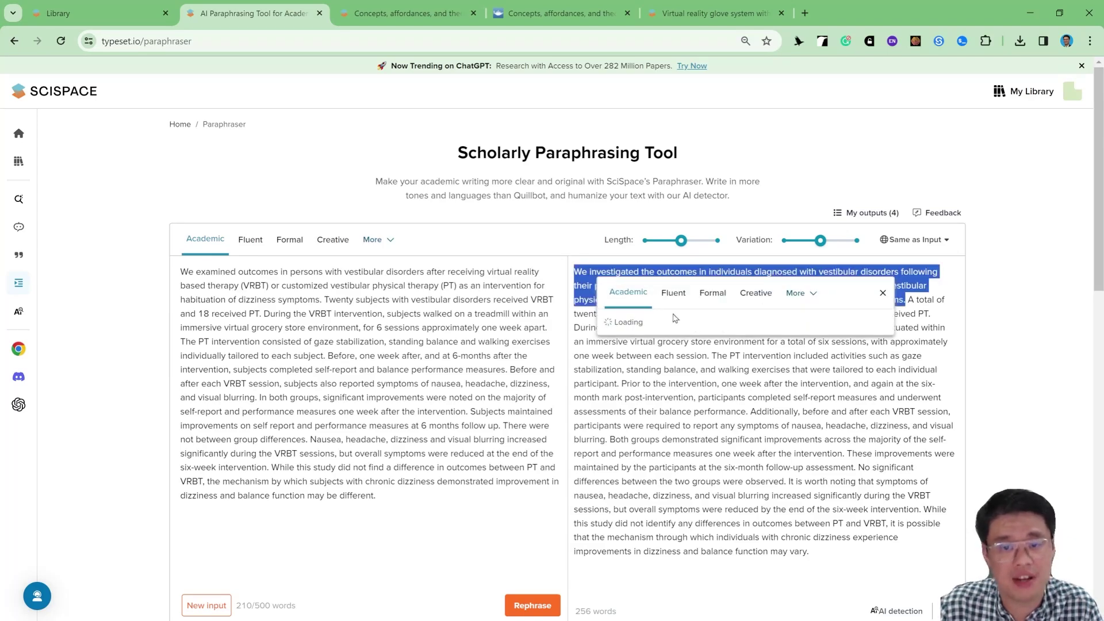
pyautogui.click(713, 294)
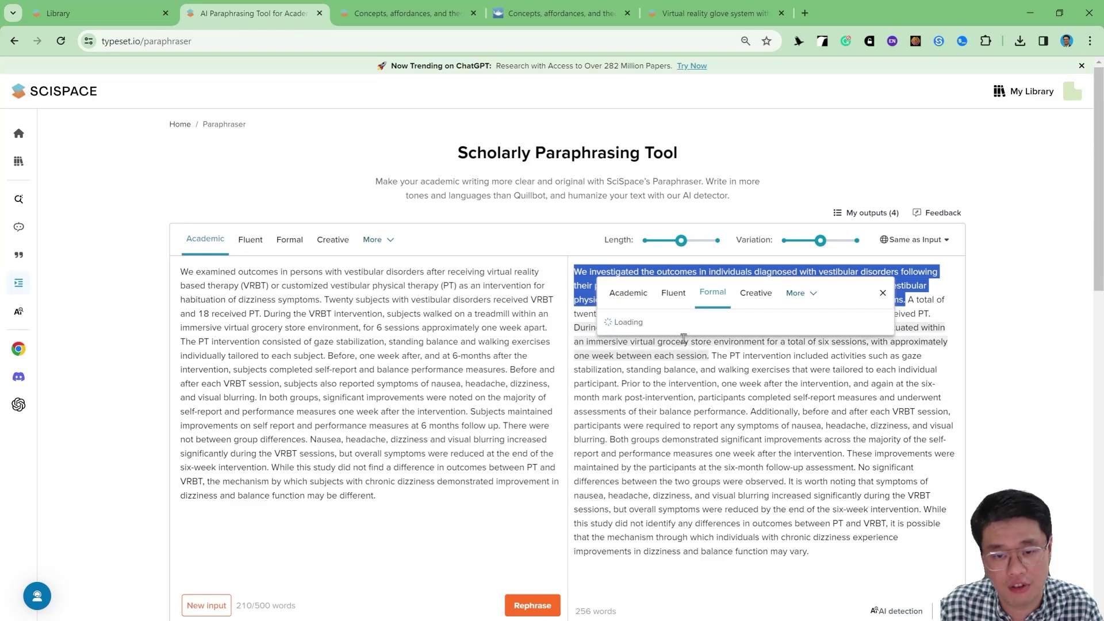
pyautogui.click(773, 349)
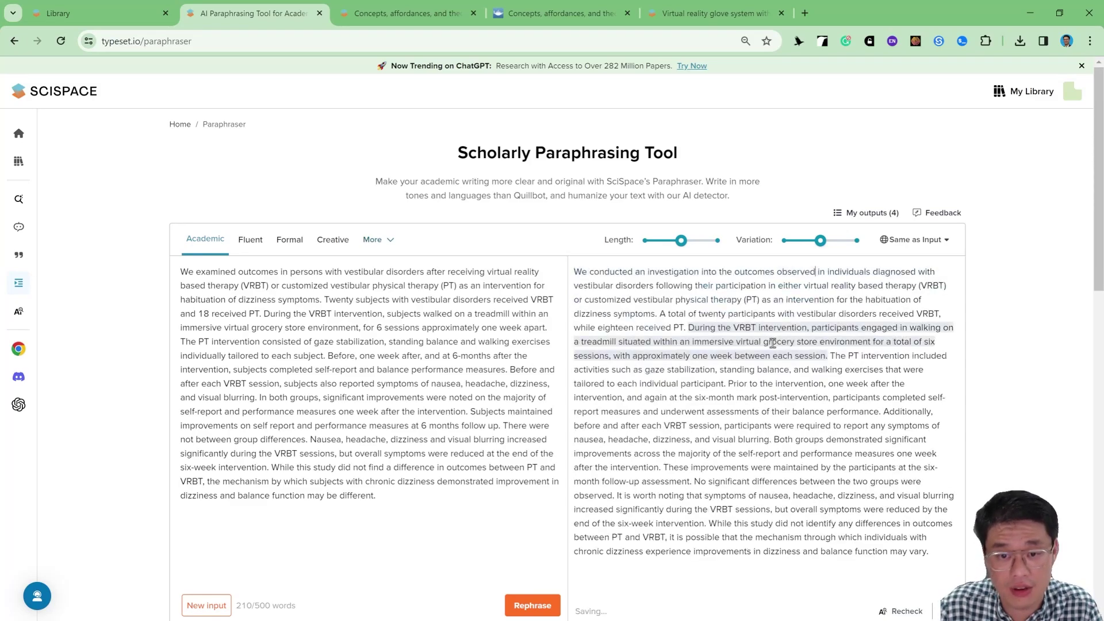
pyautogui.moveTo(654, 313); pyautogui.dragTo(580, 271)
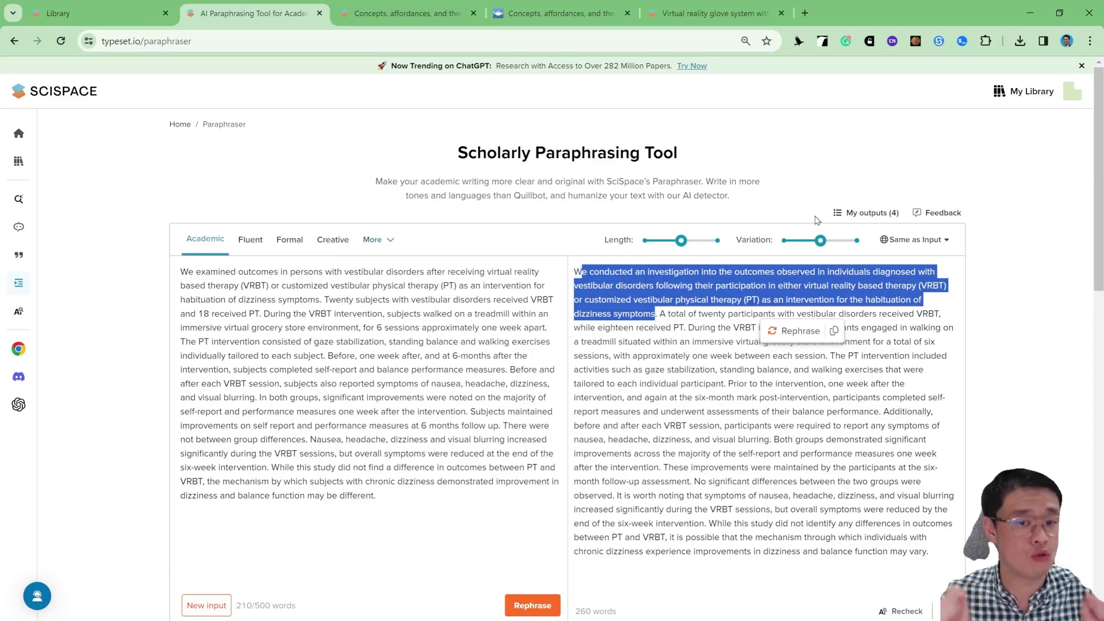
pyautogui.click(452, 327)
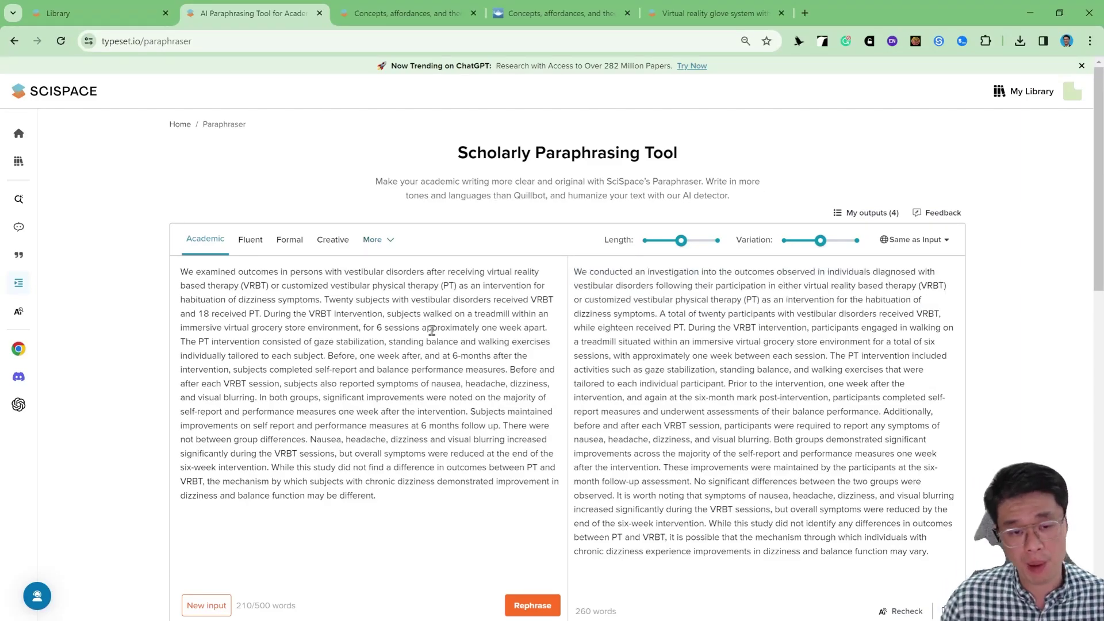
# Select the whole input abstract and the whole paraphrased output to compare them
pyautogui.moveTo(393, 495); pyautogui.dragTo(205, 260)
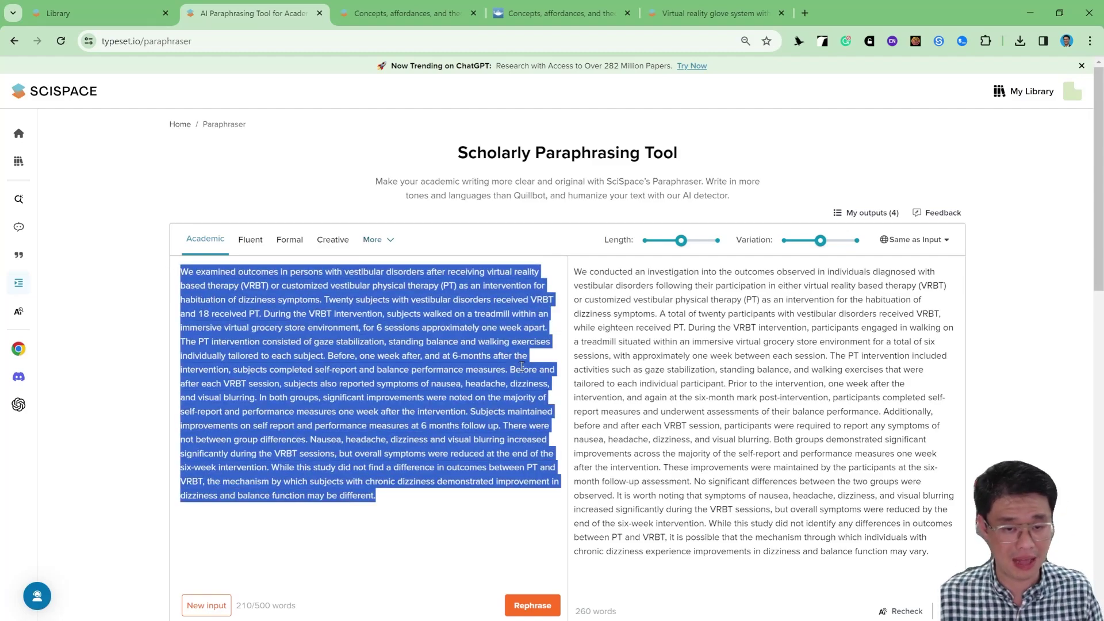
pyautogui.click(474, 410)
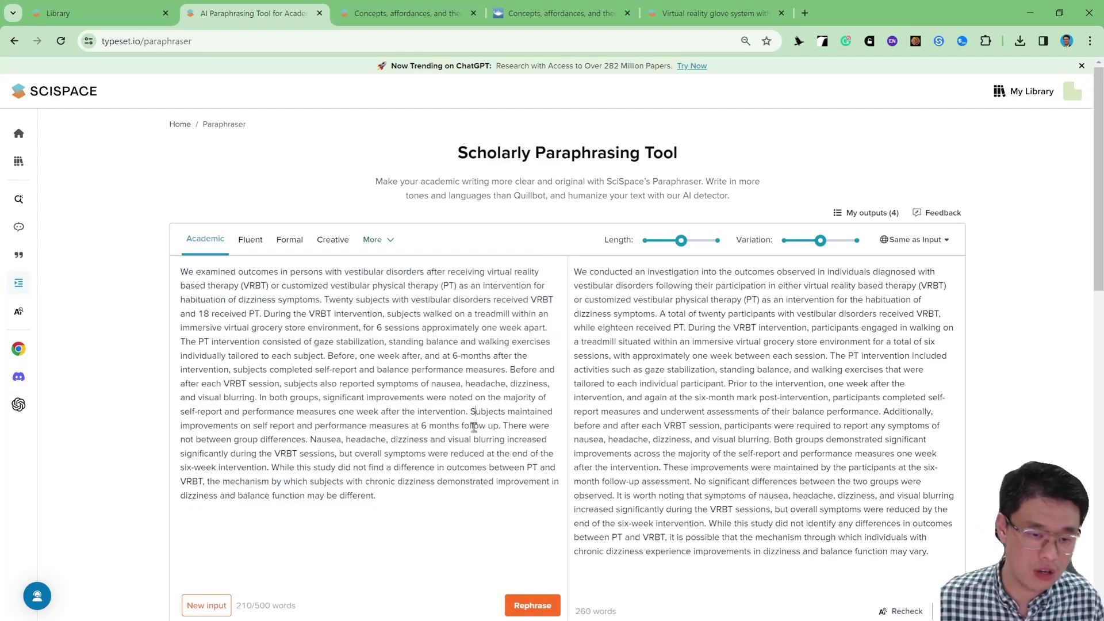
pyautogui.moveTo(440, 504); pyautogui.dragTo(194, 264)
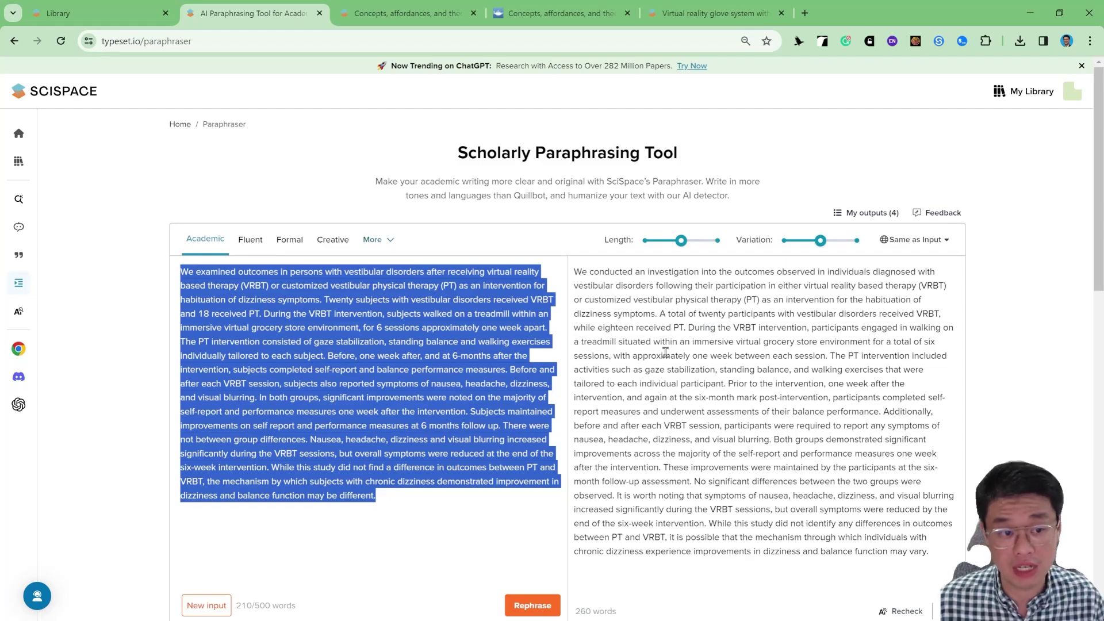
pyautogui.moveTo(573, 270); pyautogui.dragTo(969, 568)
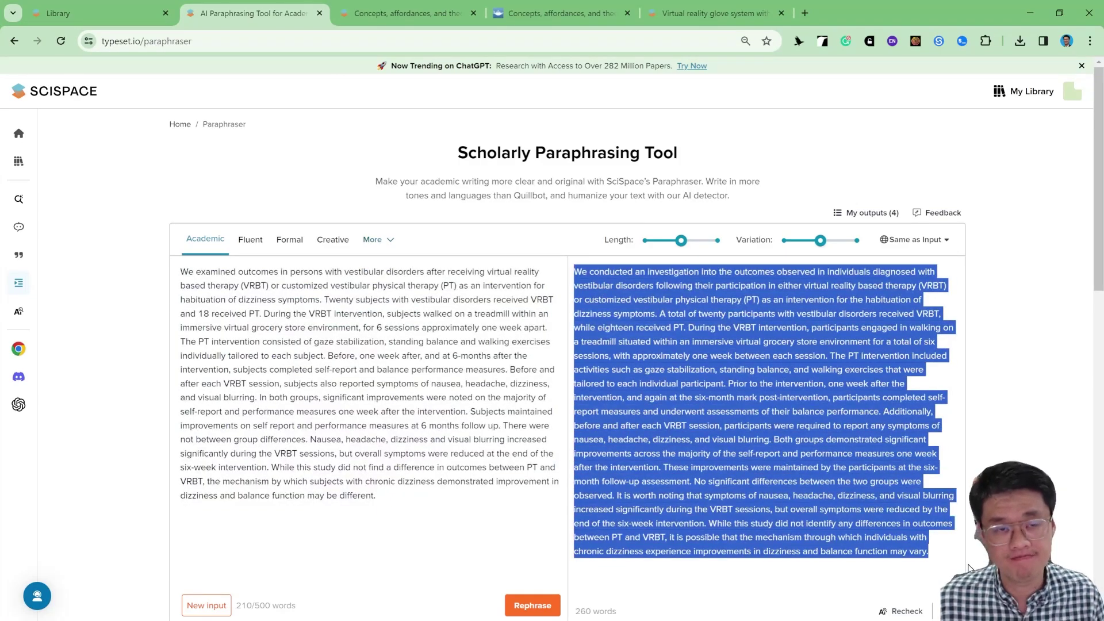
pyautogui.click(965, 571)
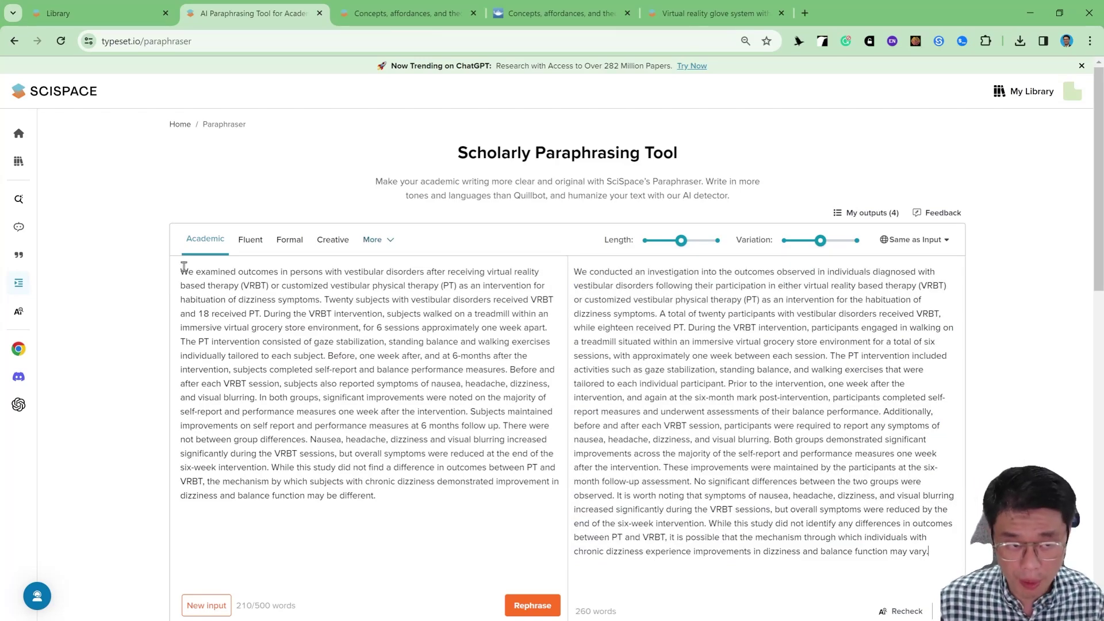
# Highlight the subject-group and PT intervention sentences in the input, then open the AI Detector
pyautogui.moveTo(182, 268); pyautogui.dragTo(554, 322)
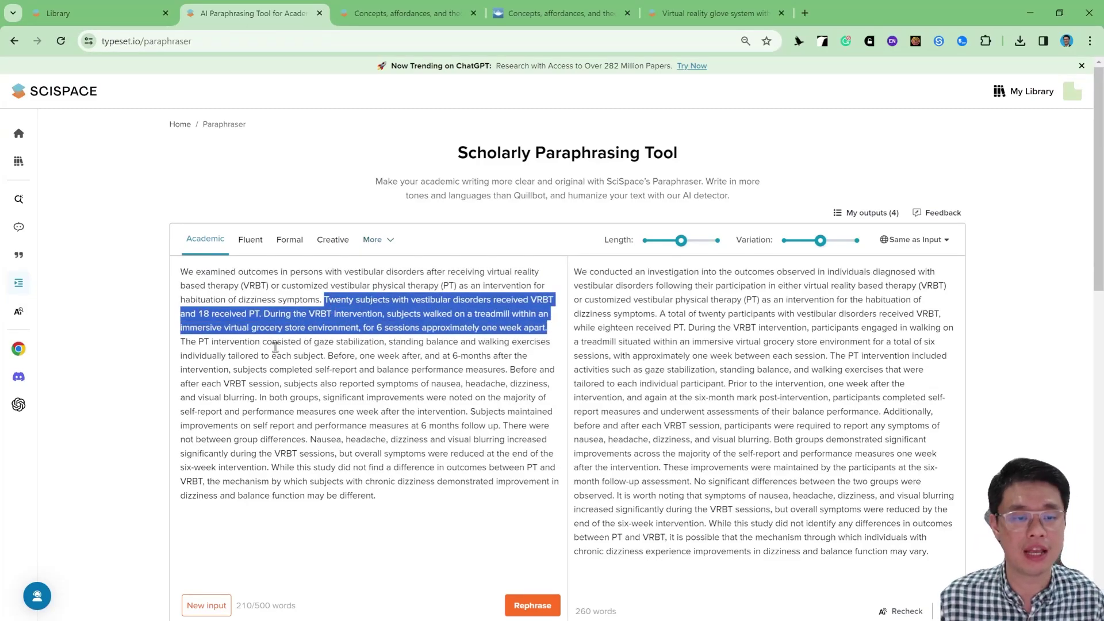
pyautogui.moveTo(185, 344); pyautogui.dragTo(236, 356)
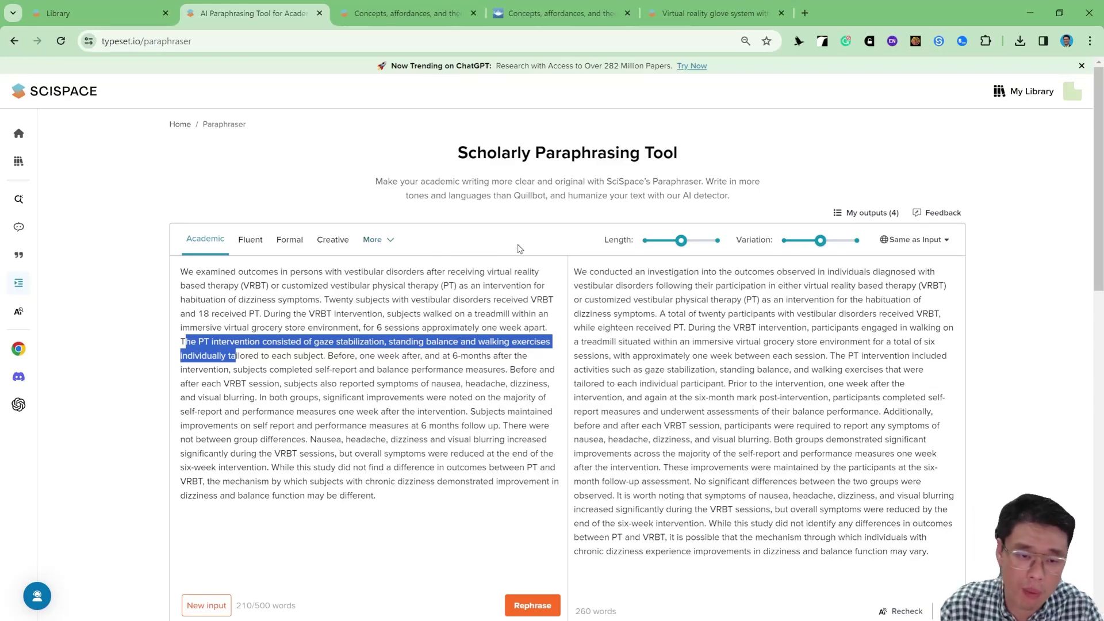
pyautogui.click(510, 309)
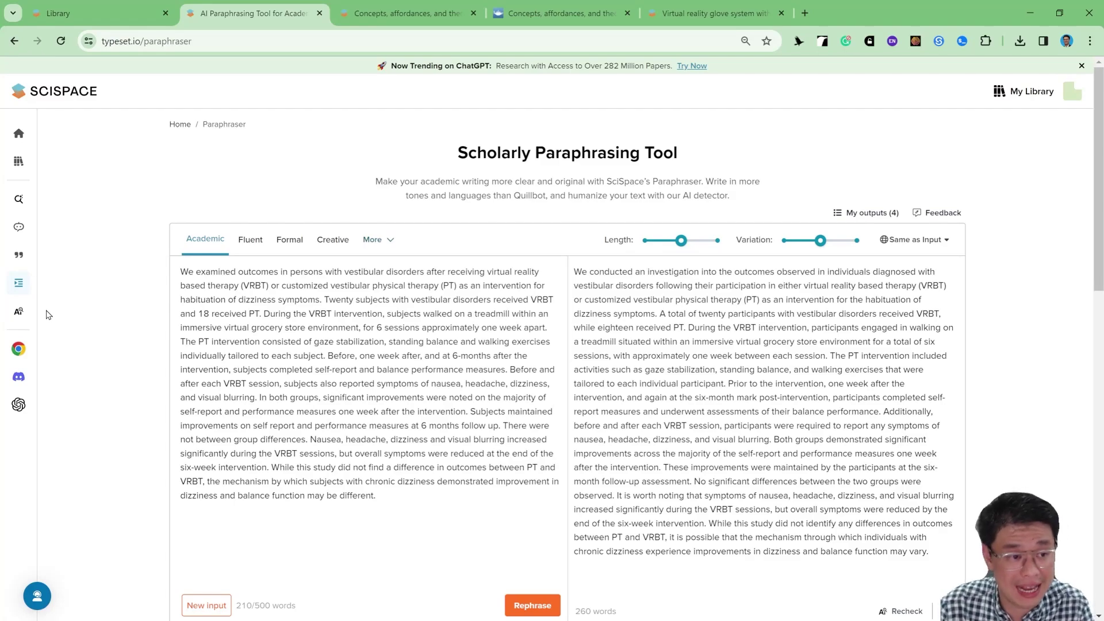
pyautogui.moveTo(49, 315)
pyautogui.click(91, 339)
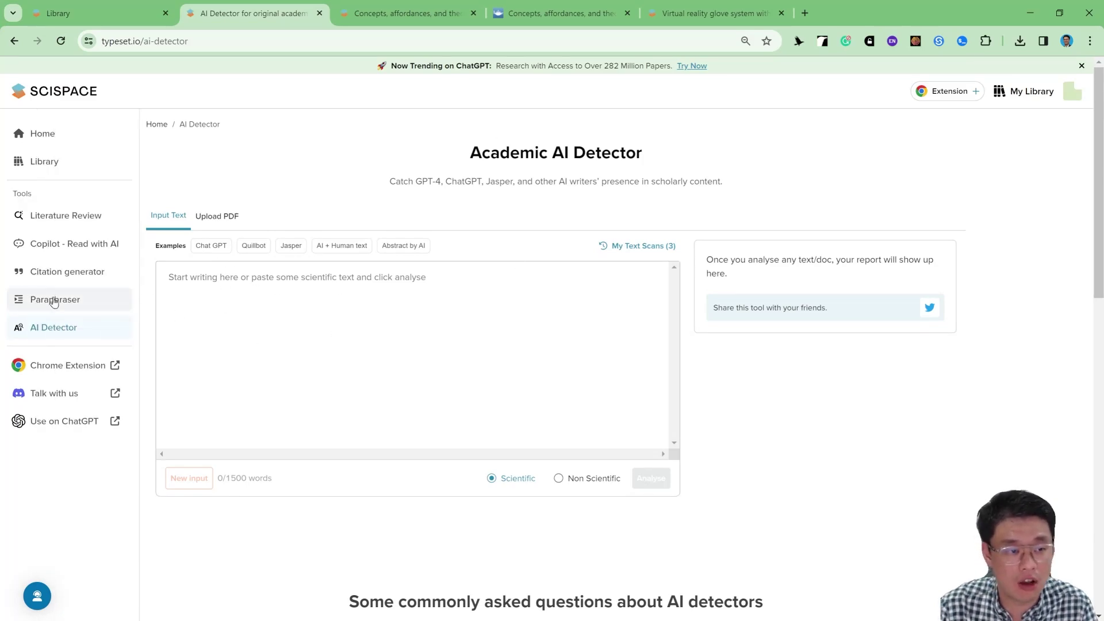
# Paste the paraphrased output into the AI Detector and run the analysis
pyautogui.click(58, 299)
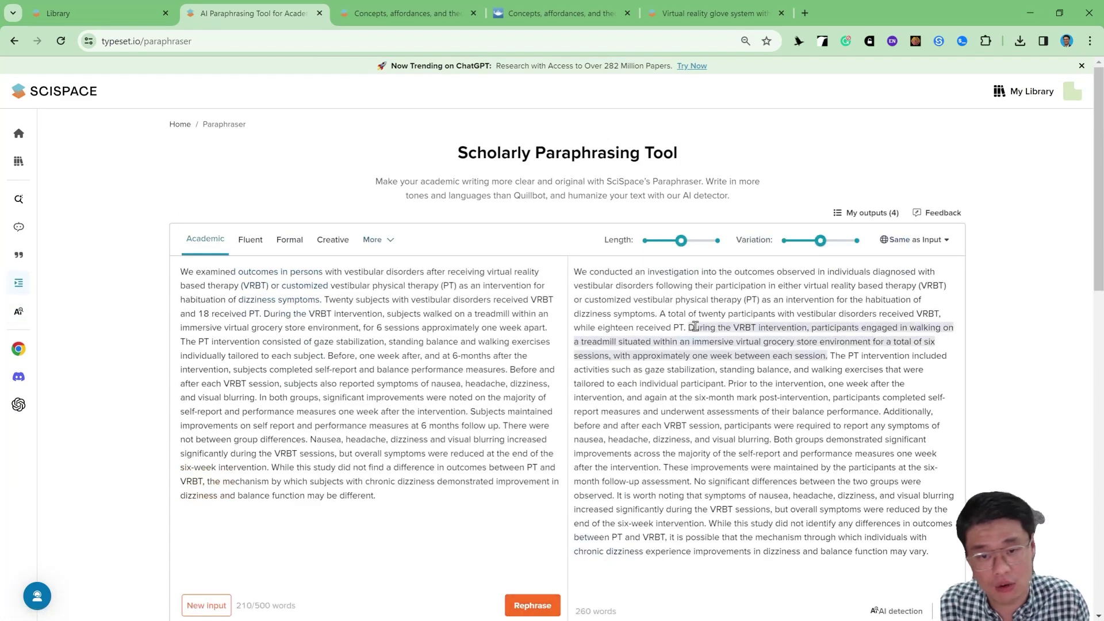
pyautogui.tripleClick(689, 328)
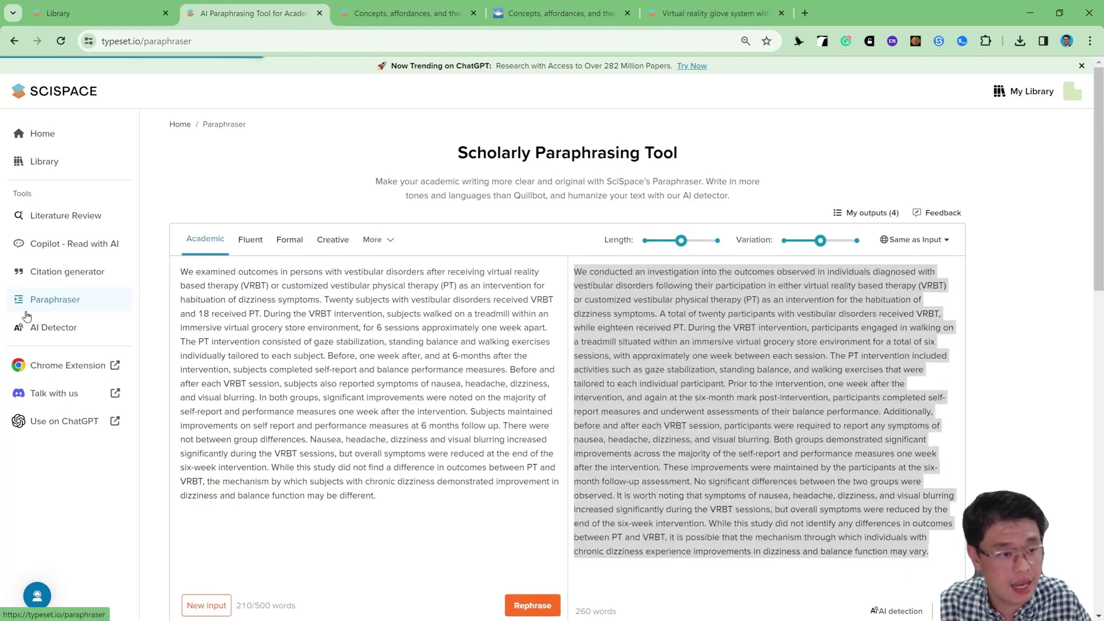
pyautogui.click(40, 325)
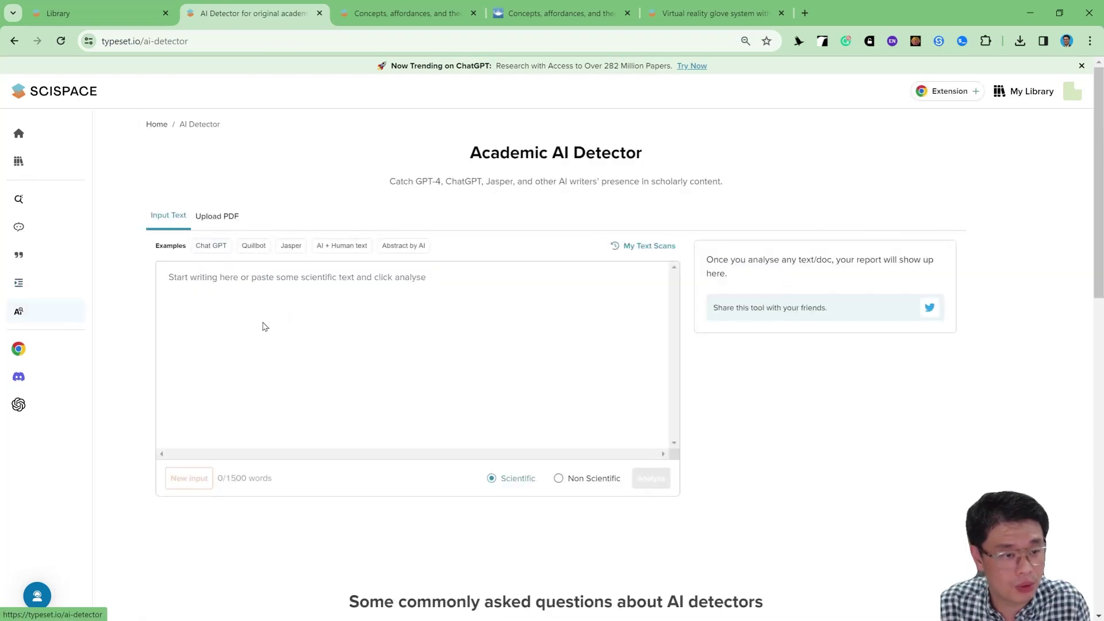
pyautogui.click(404, 282)
pyautogui.hotkey('ctrl', 'v')
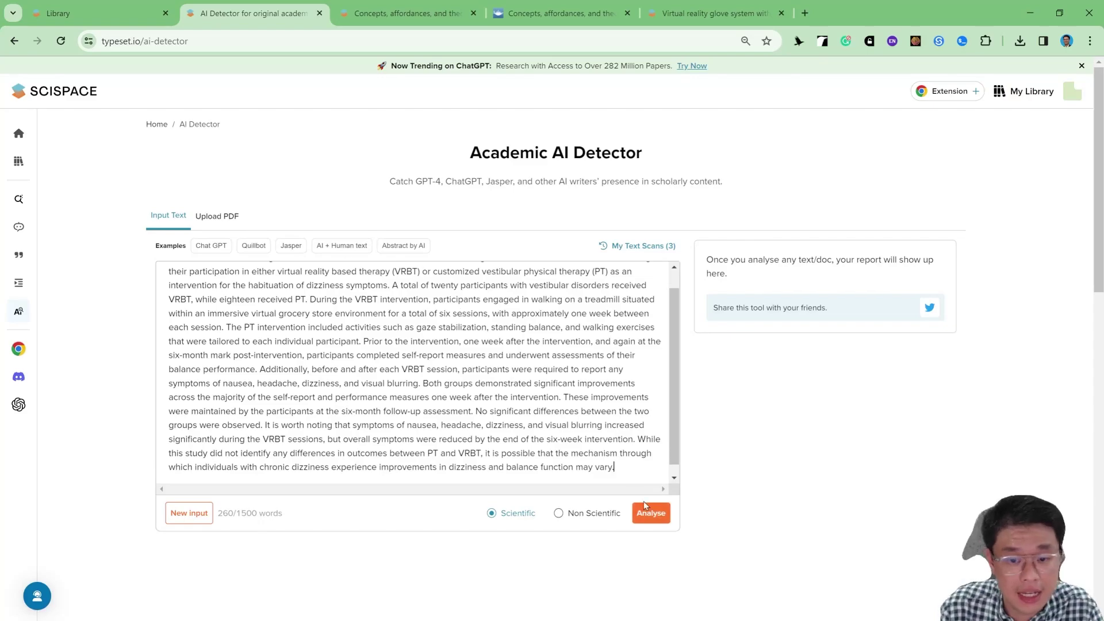
pyautogui.click(650, 512)
# Review the 73% AI score and the sentences flagged as AI-written
pyautogui.scroll(-2, 690, 403)
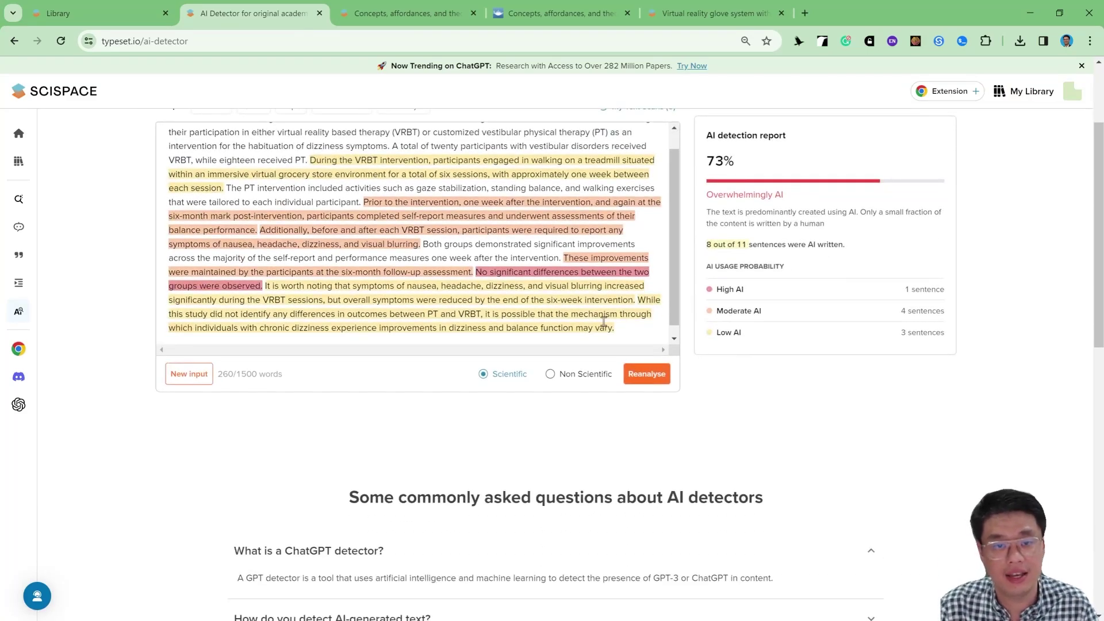
pyautogui.doubleClick(714, 158)
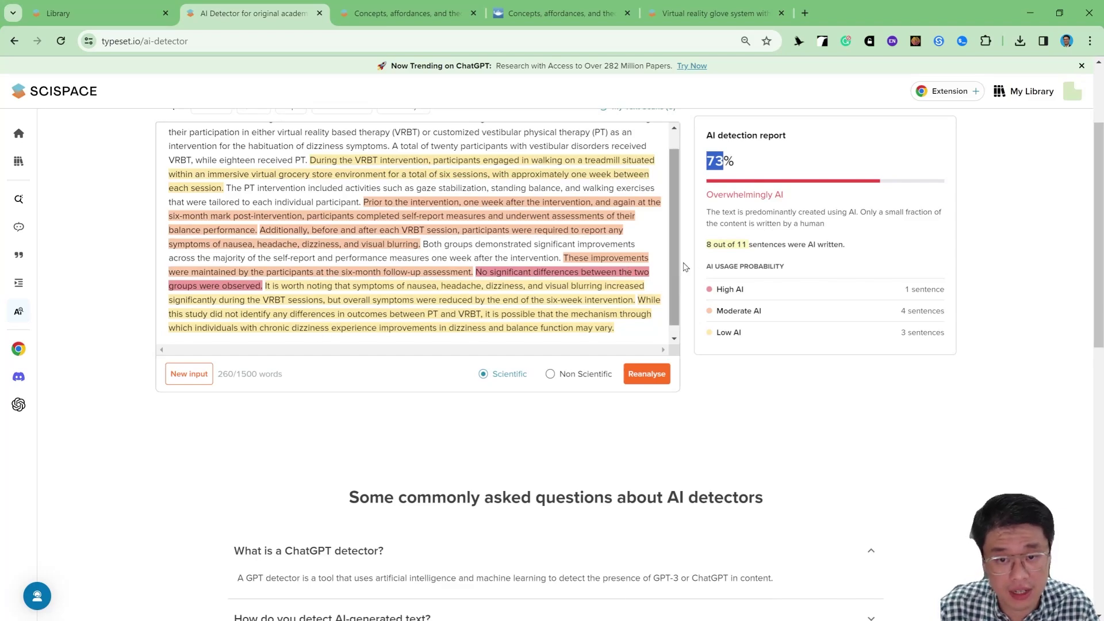
pyautogui.scroll(-1, 679, 287)
pyautogui.scroll(2, 677, 276)
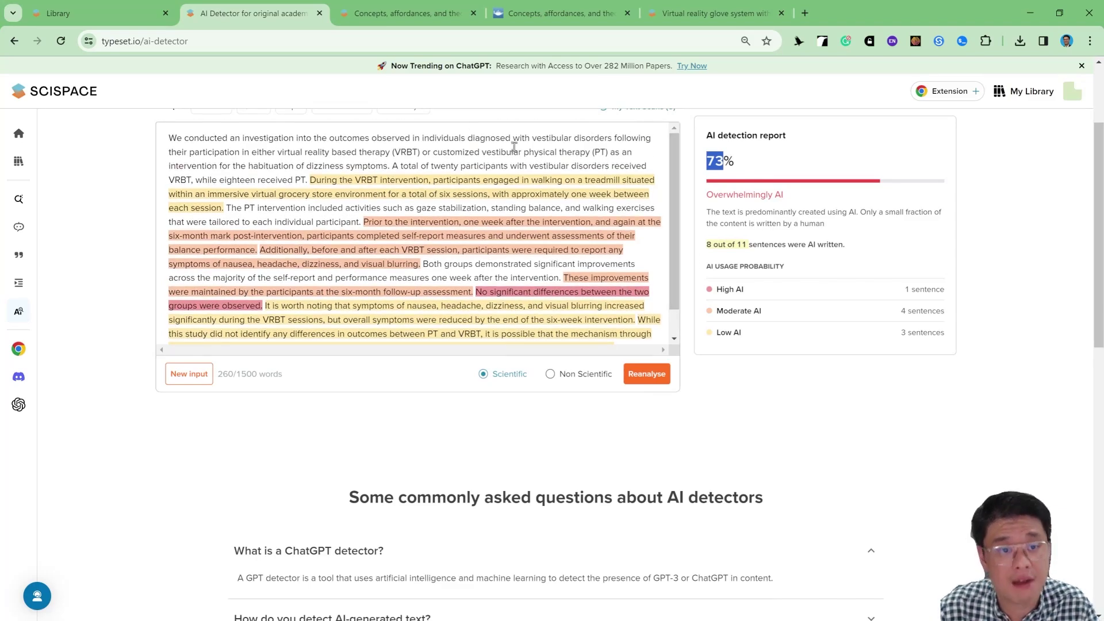
pyautogui.scroll(3, 448, 164)
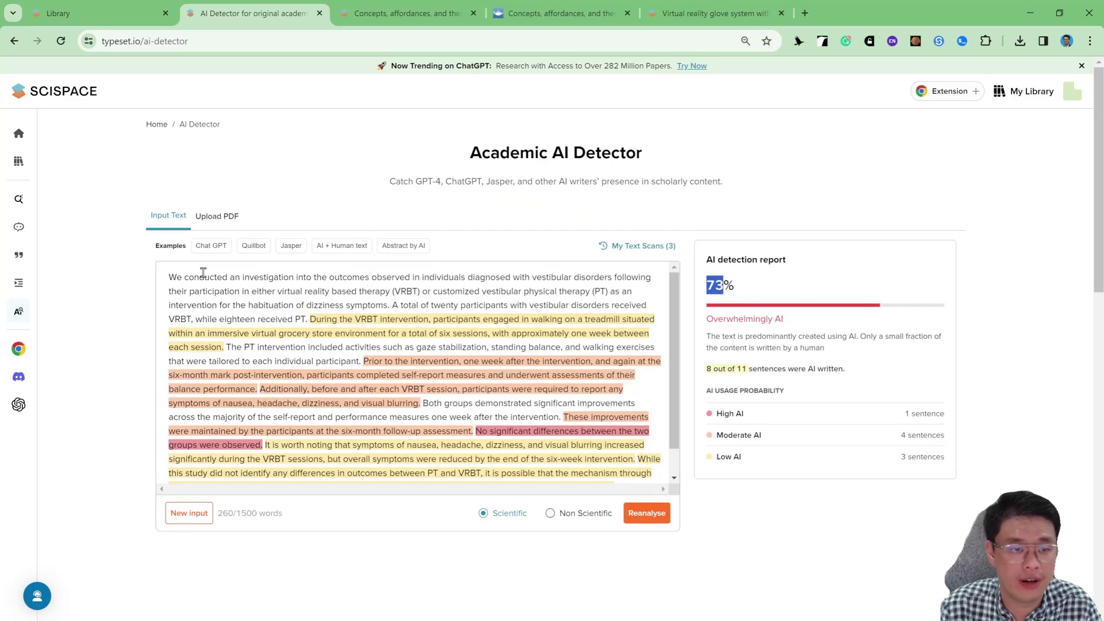
pyautogui.moveTo(308, 320); pyautogui.dragTo(169, 278)
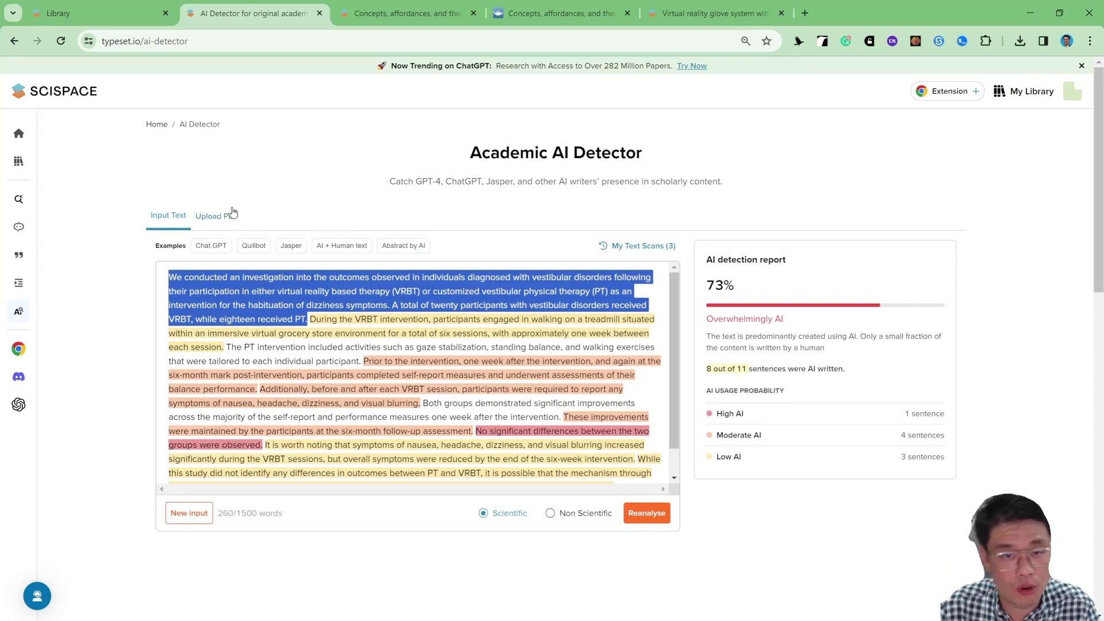
pyautogui.moveTo(25, 322)
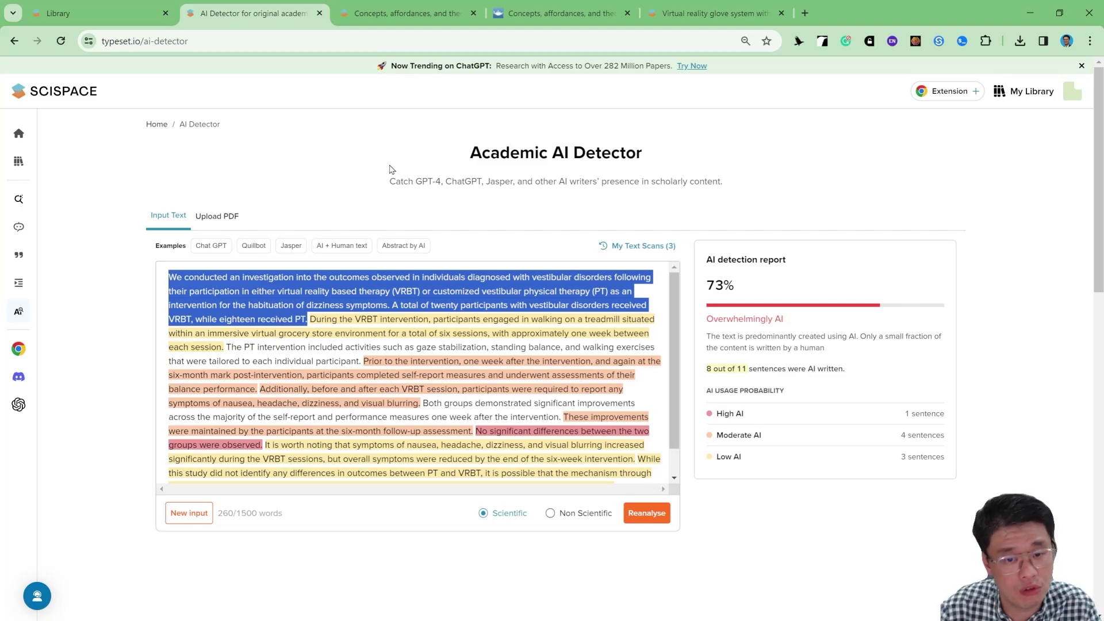
pyautogui.moveTo(67, 299)
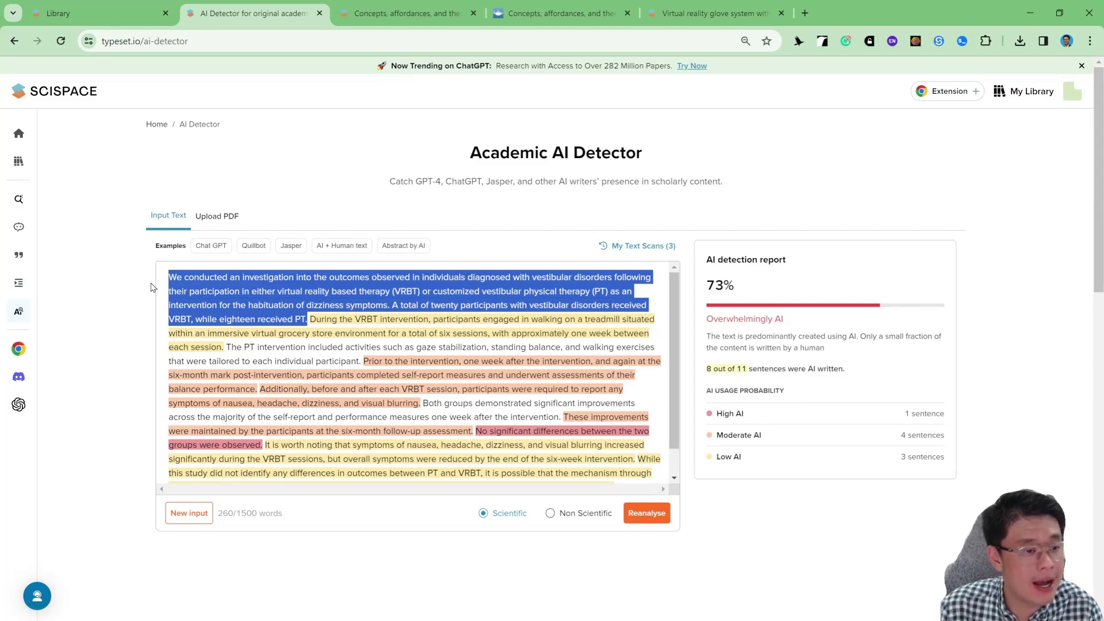
# View the SciSpace Chrome Web Store listing, then open the SciSpace GPT on ChatGPT
pyautogui.click(109, 366)
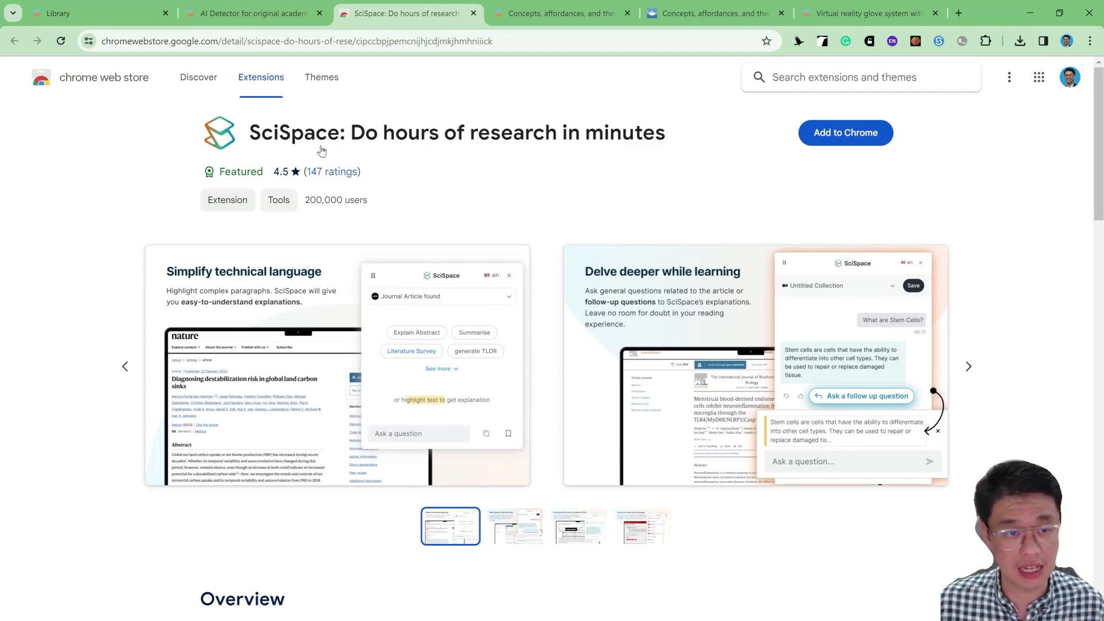
pyautogui.click(280, 7)
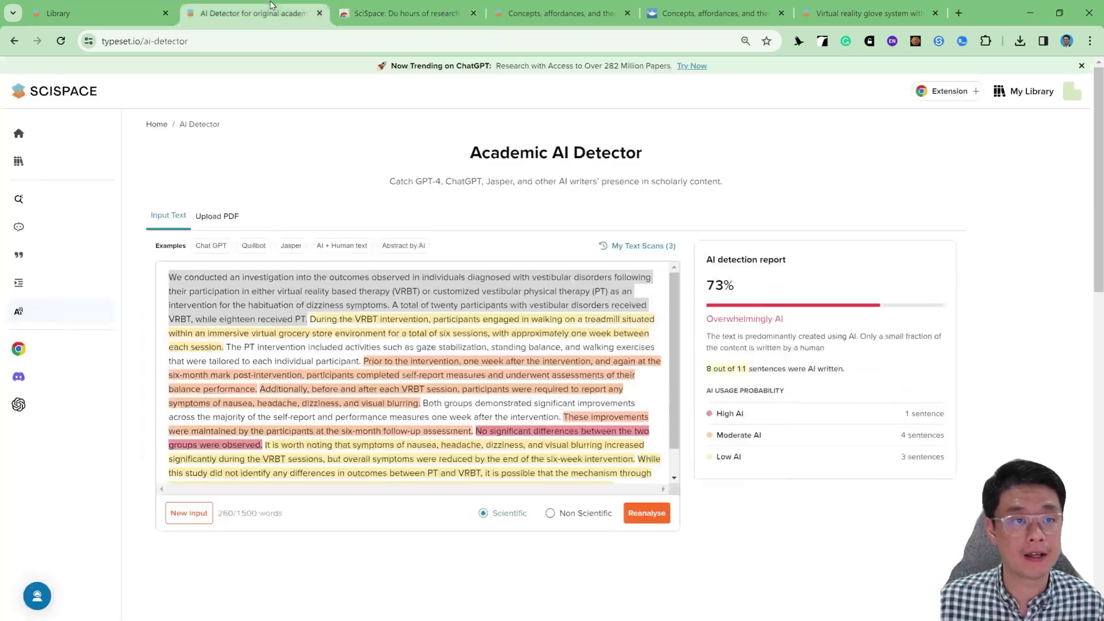
pyautogui.moveTo(29, 348)
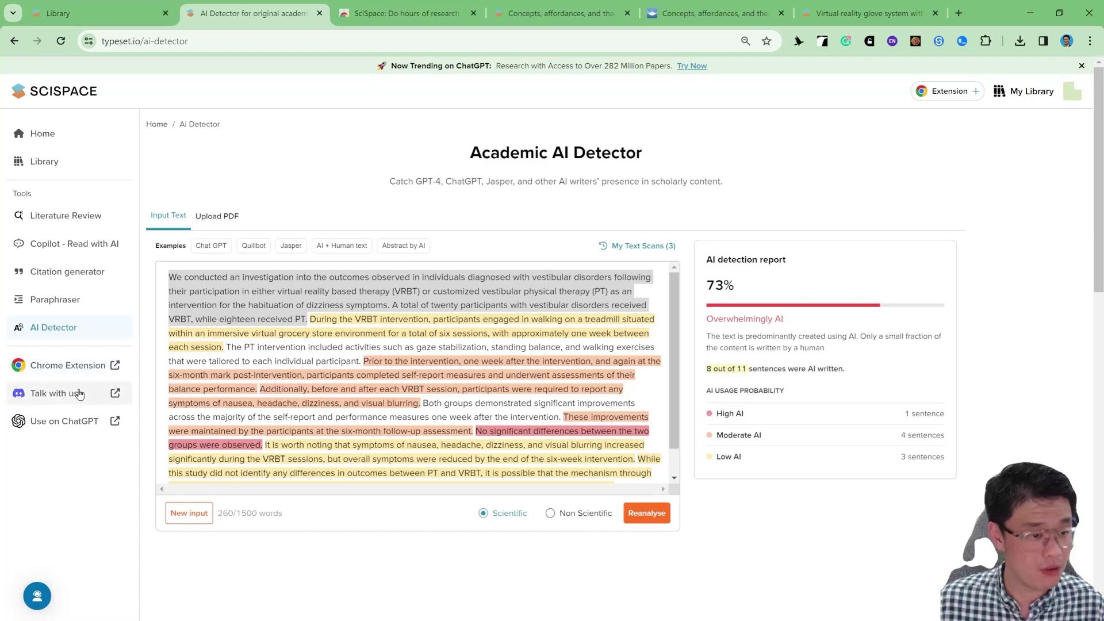
pyautogui.click(62, 421)
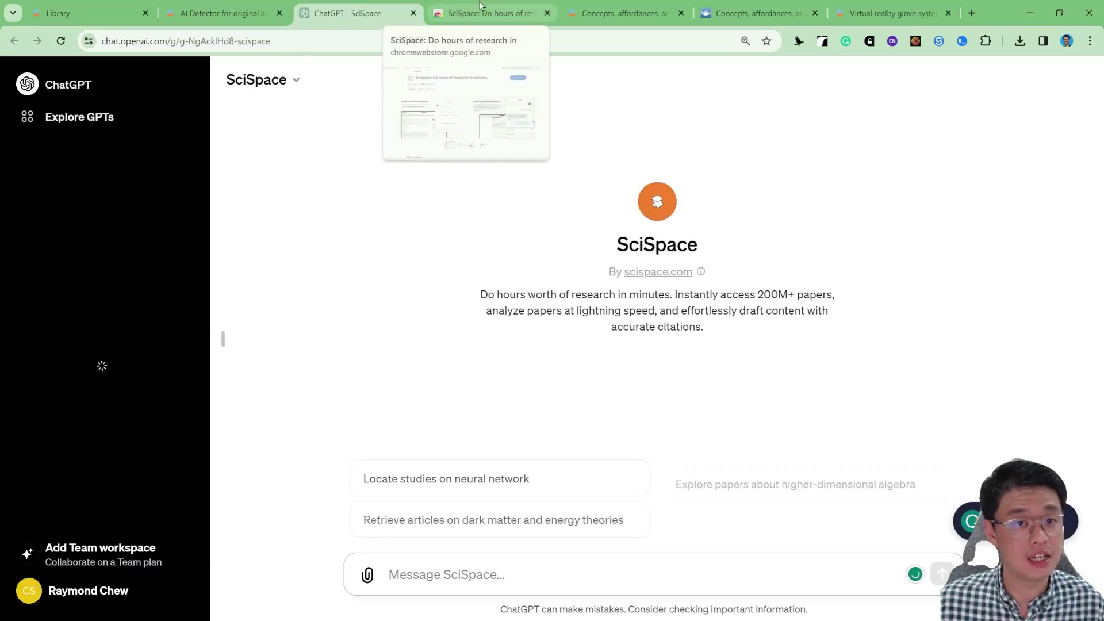
# Collapse the ChatGPT sidebar and glance at the SciSpace GPT's options list
pyautogui.click(477, 8)
pyautogui.click(395, 4)
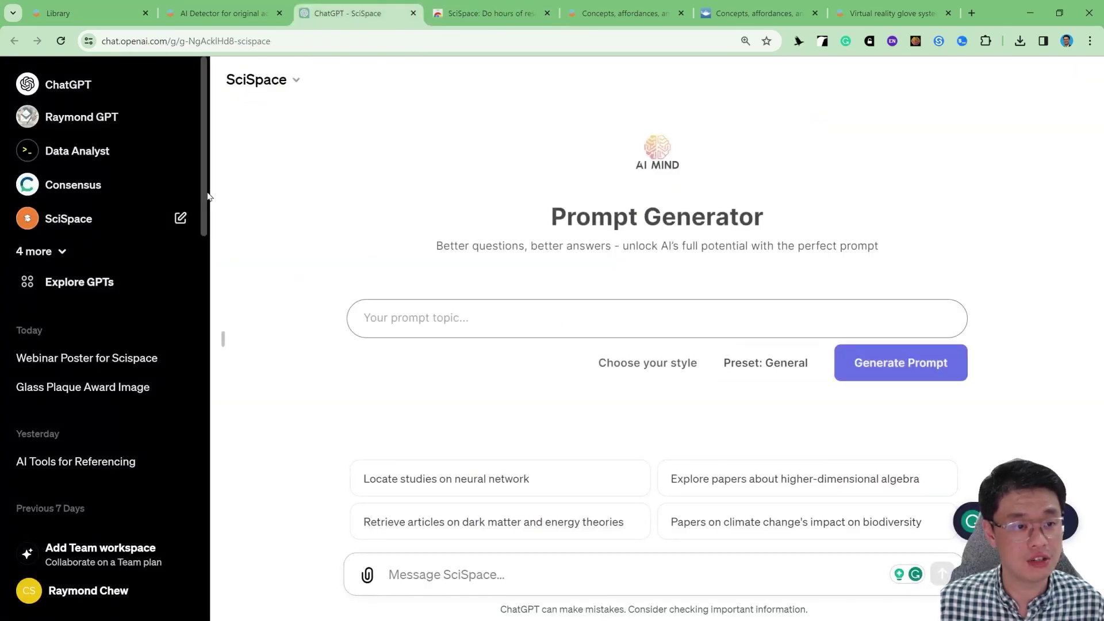
pyautogui.click(223, 339)
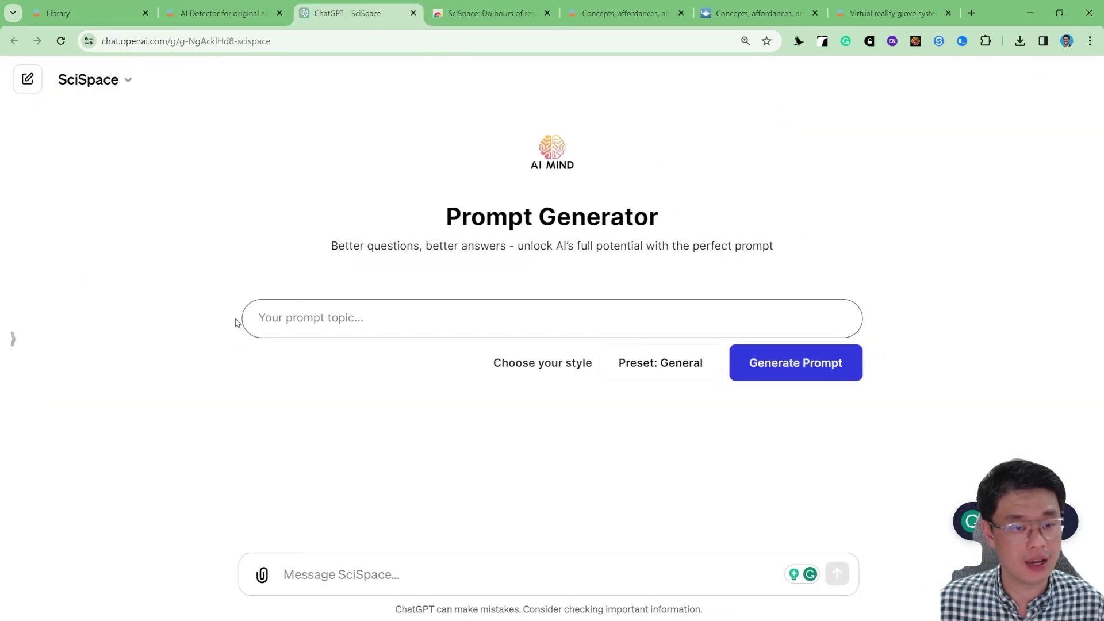
pyautogui.click(126, 86)
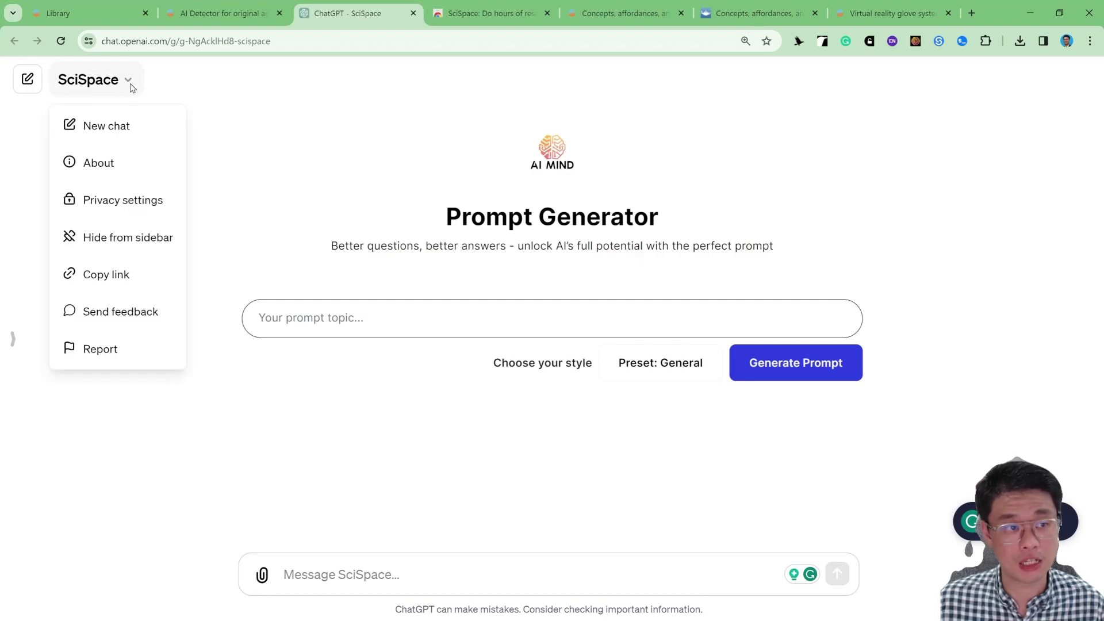
pyautogui.click(298, 325)
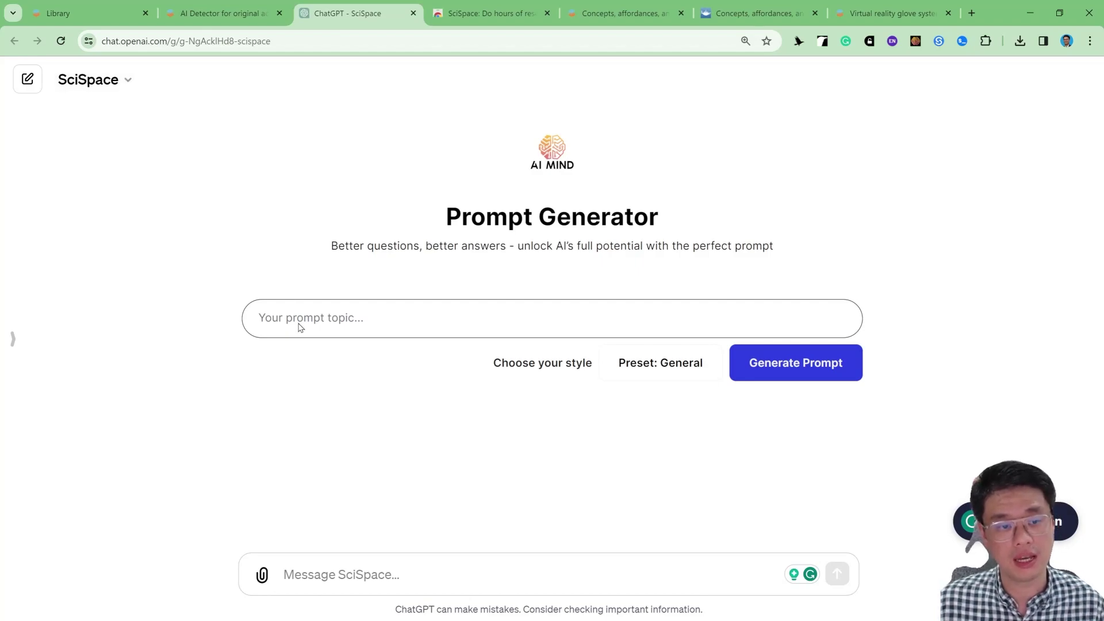
# Draft a request for 5 articles related to virtual reality and language learning in the Message SciSpace box
pyautogui.click(326, 320)
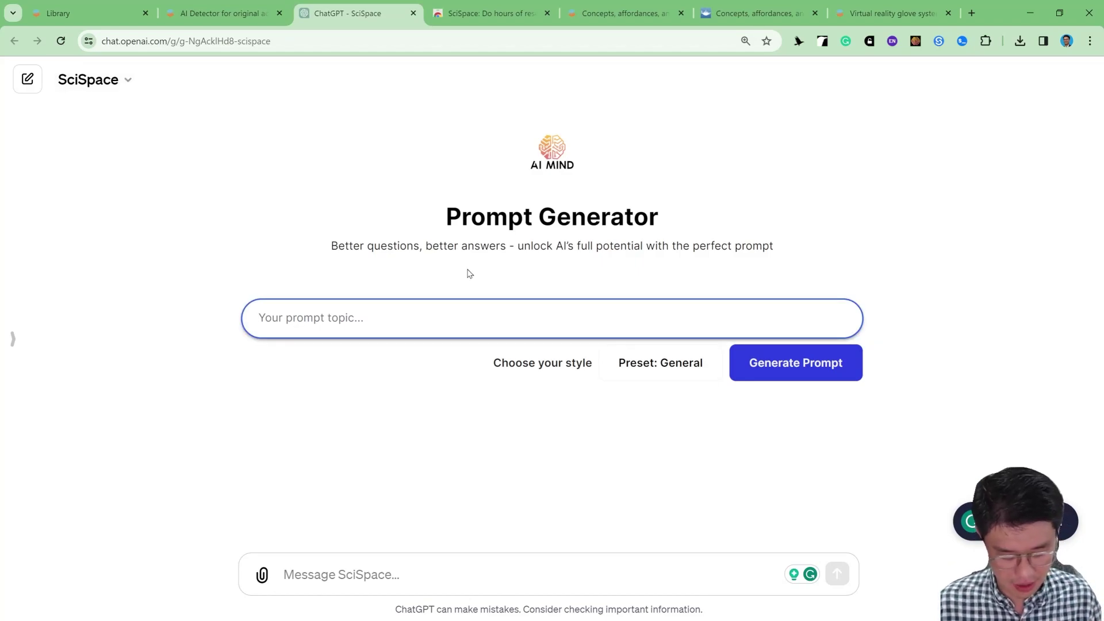
pyautogui.write('give me 5 article')
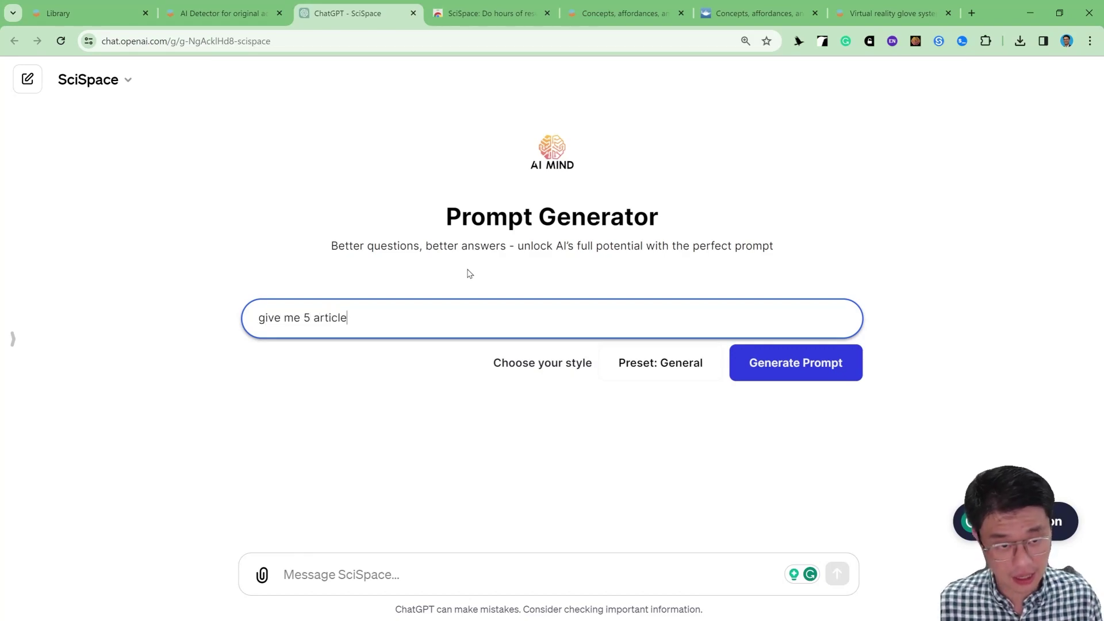
pyautogui.hotkey('ctrl', 'a')
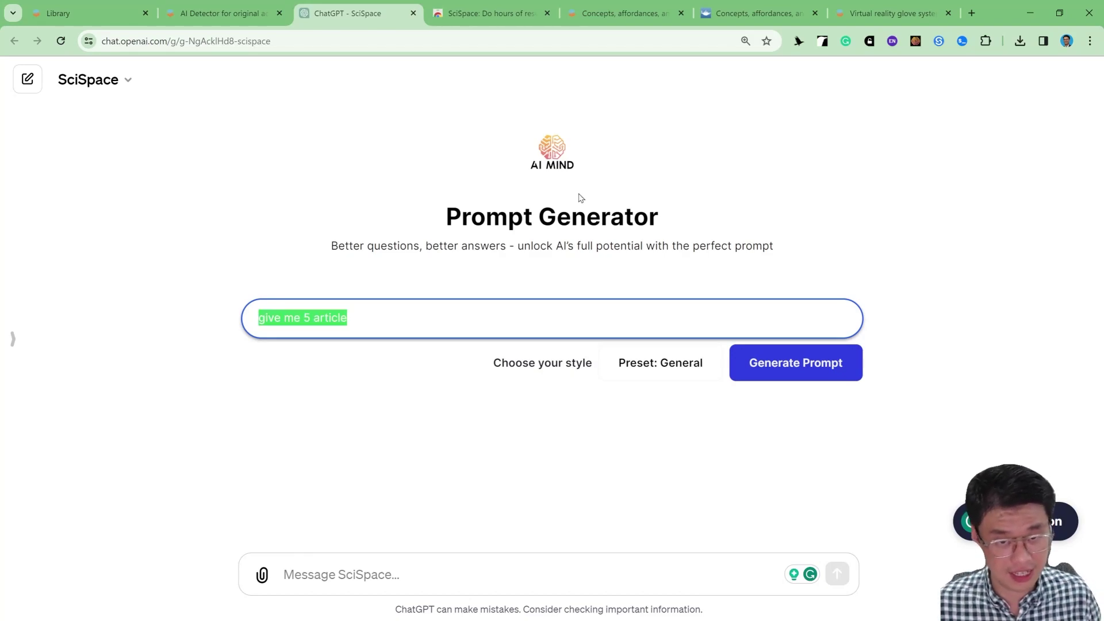
pyautogui.hotkey('ctrl', 'x')
pyautogui.click(484, 580)
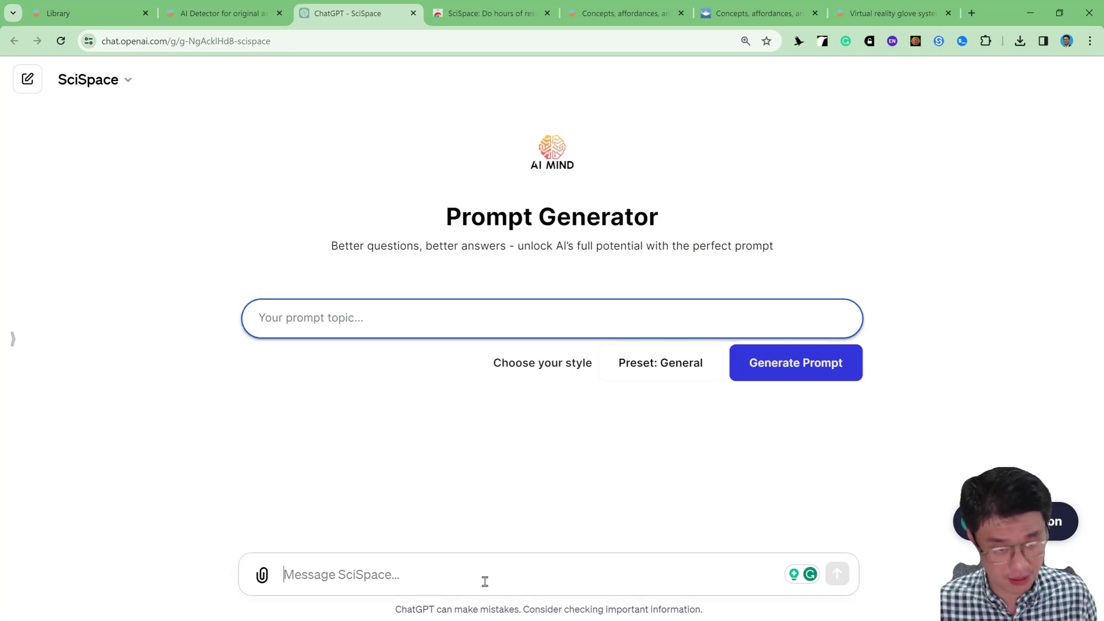
pyautogui.hotkey('ctrl', 'v')
pyautogui.write('relate')
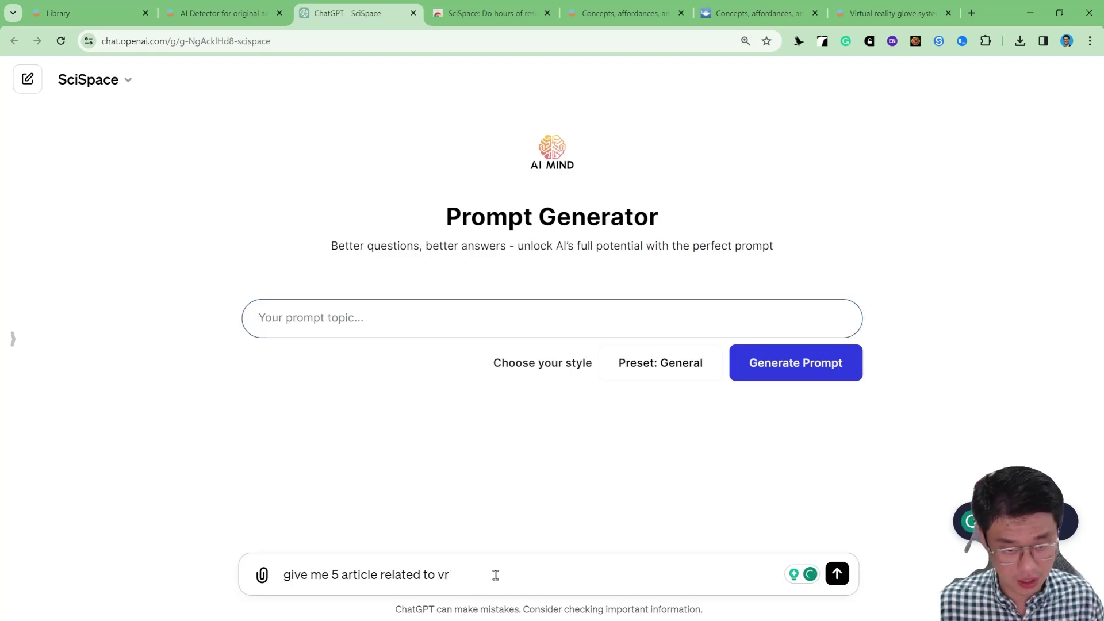
pyautogui.write('d to virtaual')
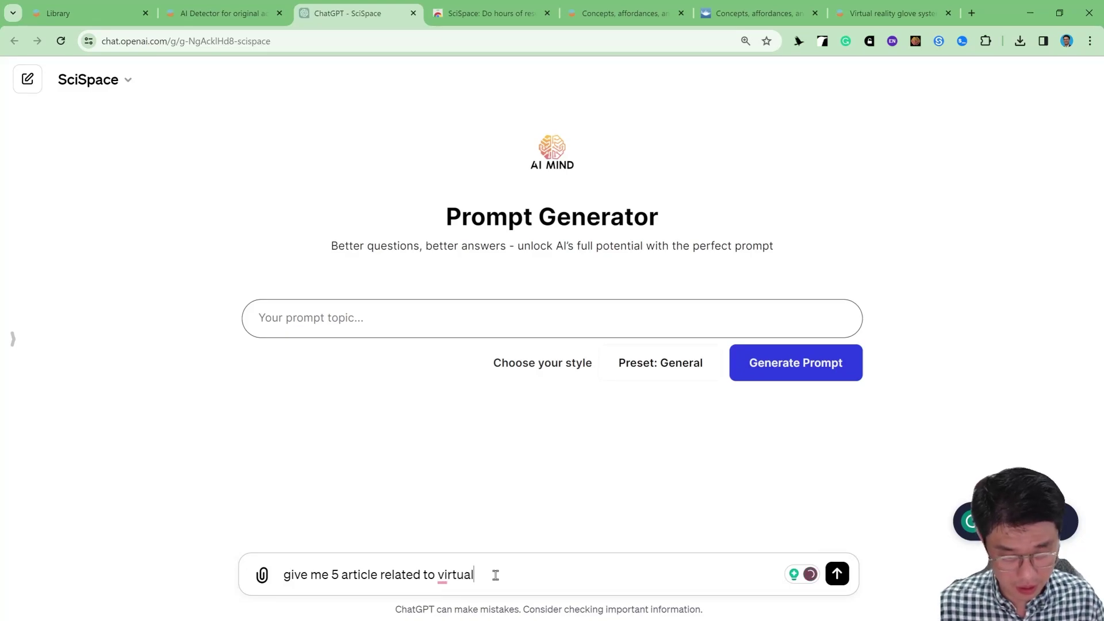
pyautogui.write(' realtty and ')
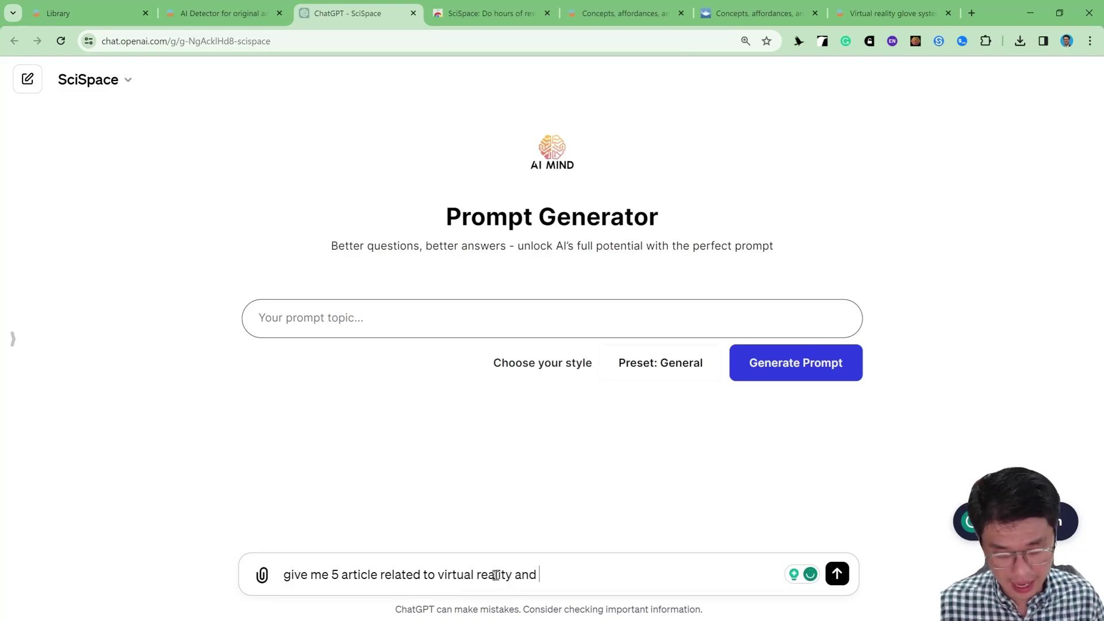
pyautogui.write('language learning')
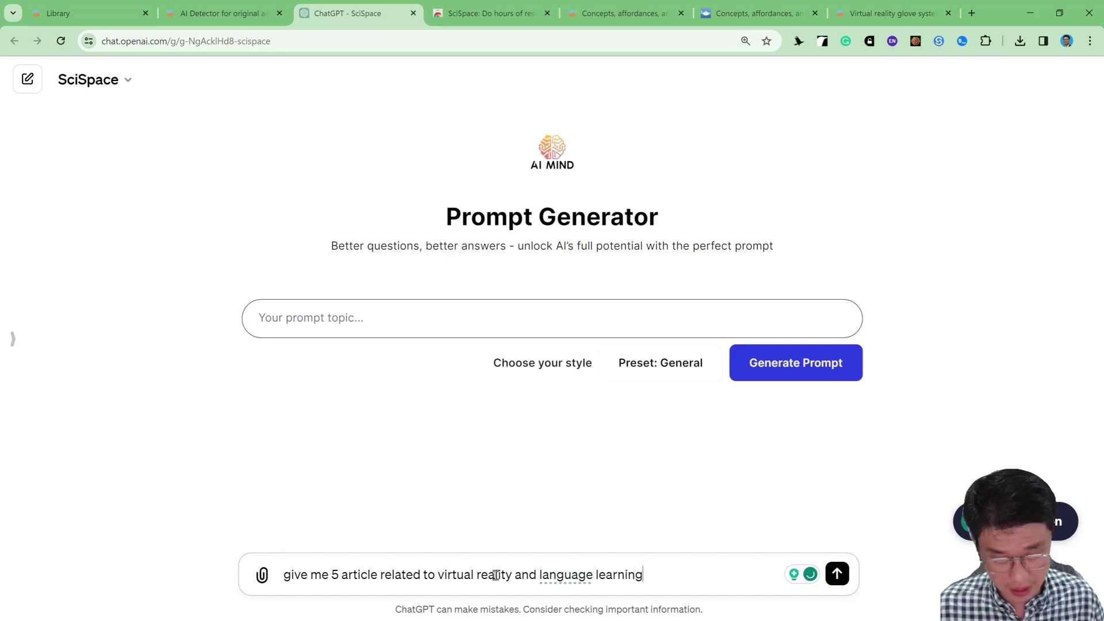
# Send the request and open the reply's first paper, 'Whoa! Incredible!', in SciSpace
pyautogui.press('Return')
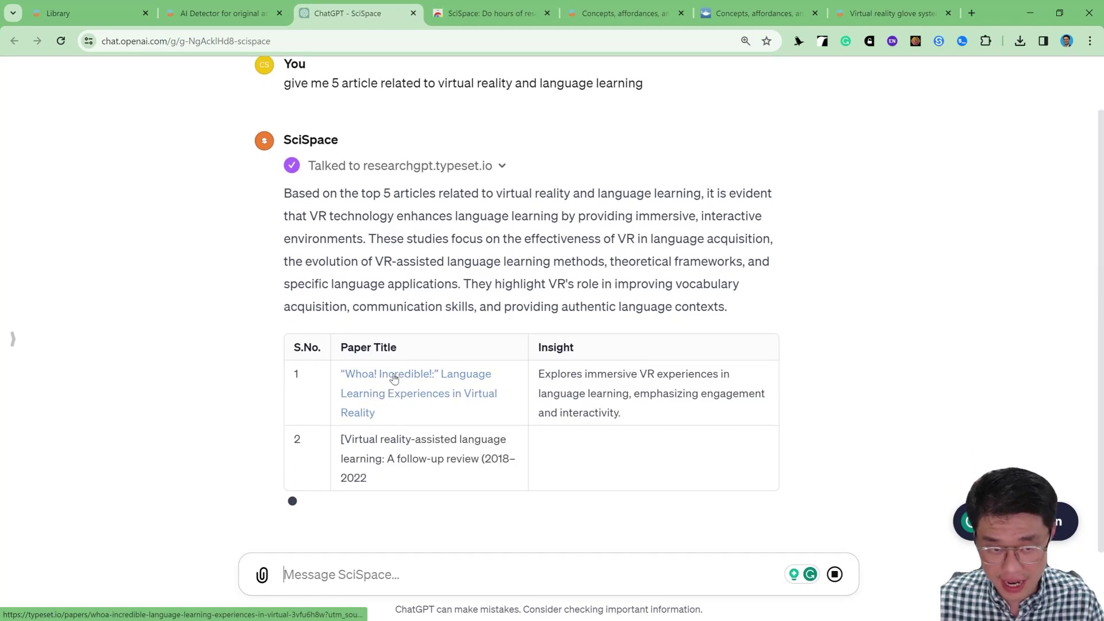
pyautogui.click(395, 378)
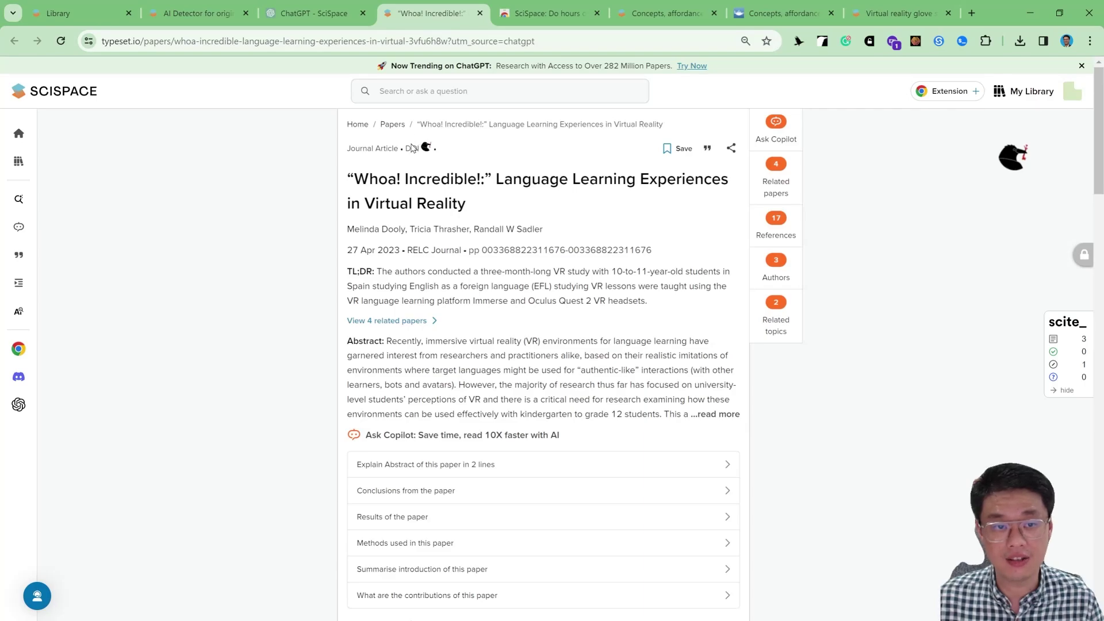
# Check the paper's DOI publisher page and read its full abstract, then return to the ChatGPT reply
pyautogui.click(412, 150)
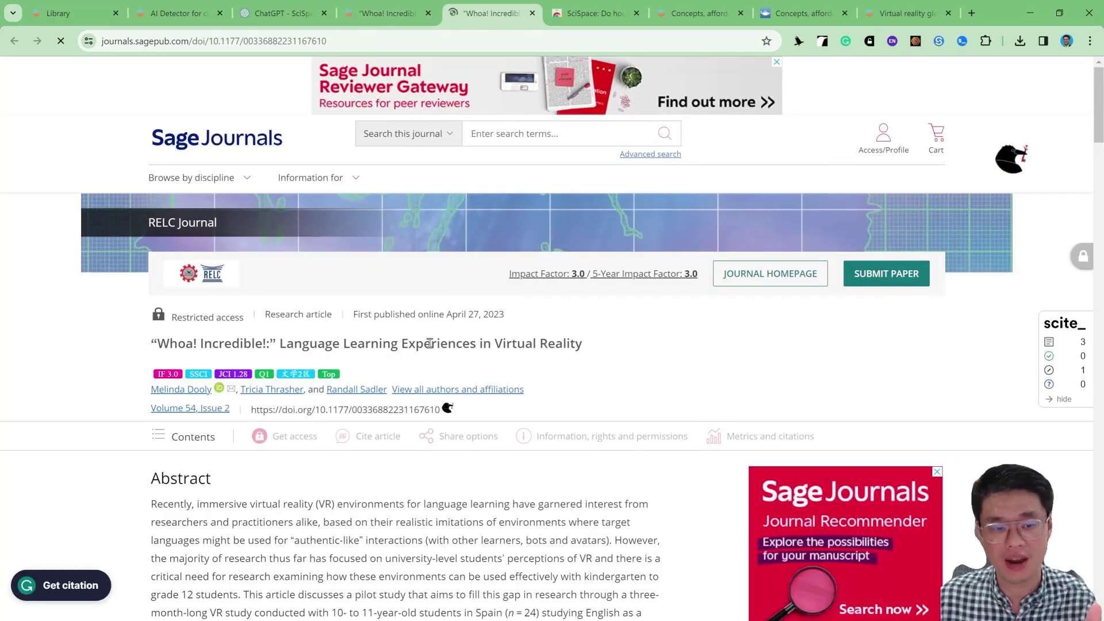
pyautogui.click(387, 13)
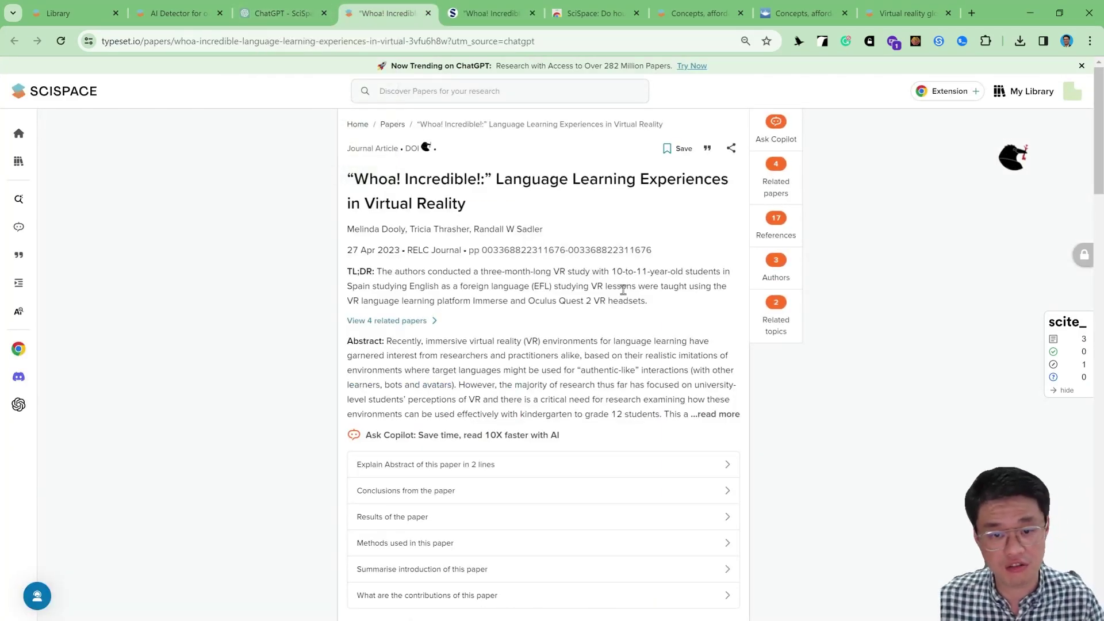
pyautogui.click(718, 414)
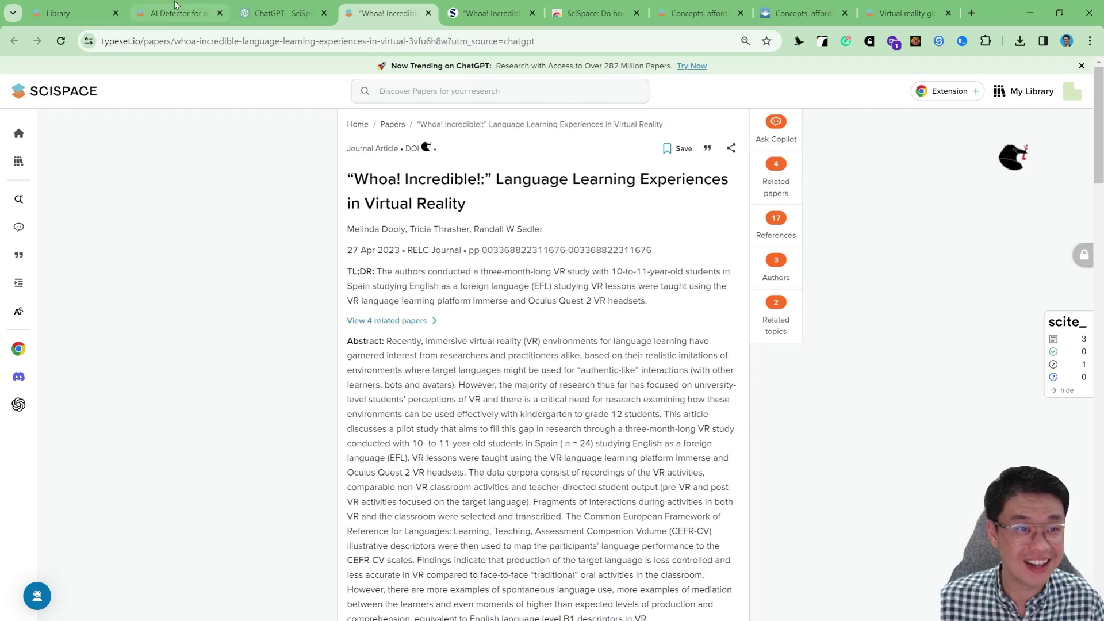
pyautogui.click(282, 12)
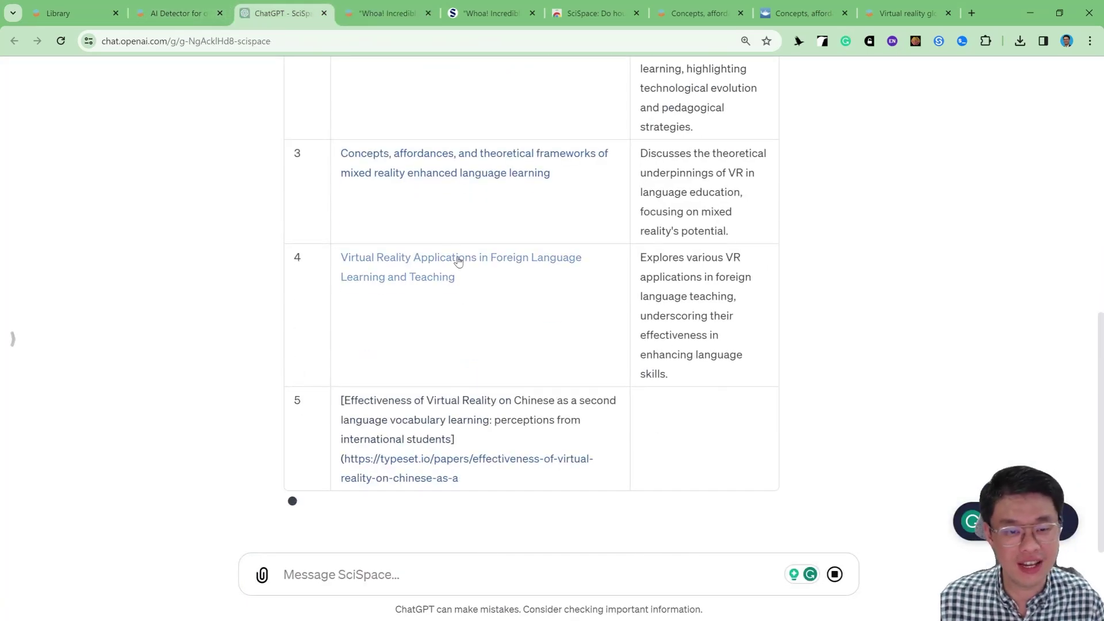
# Review the five recommended VR papers, then move to the Academic AI Detector page's footer
pyautogui.scroll(8, 631, 389)
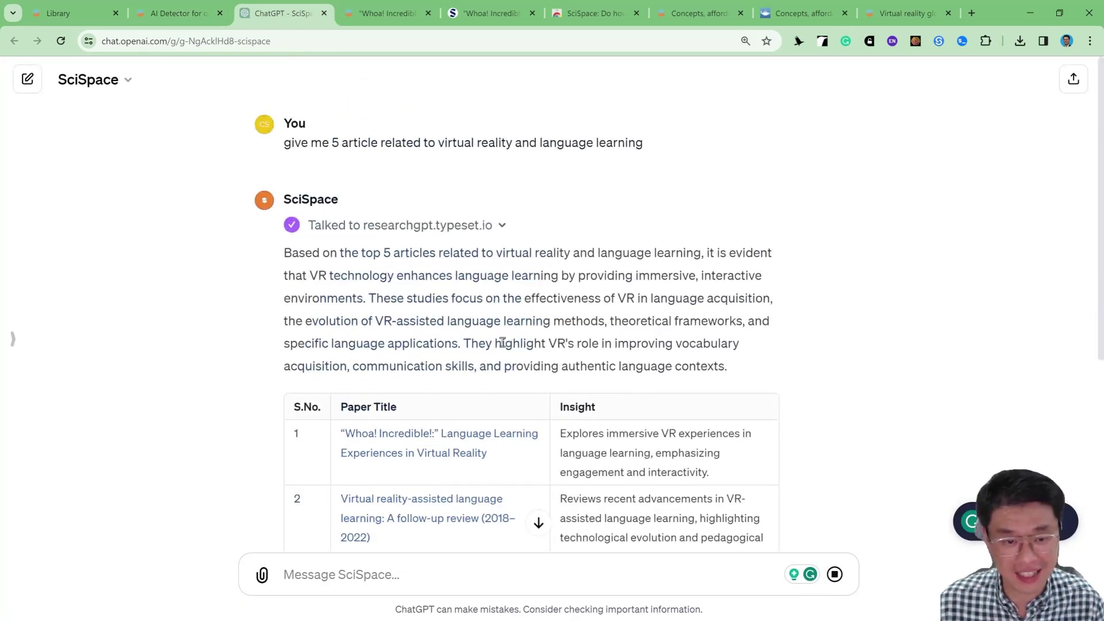
pyautogui.scroll(8, 623, 374)
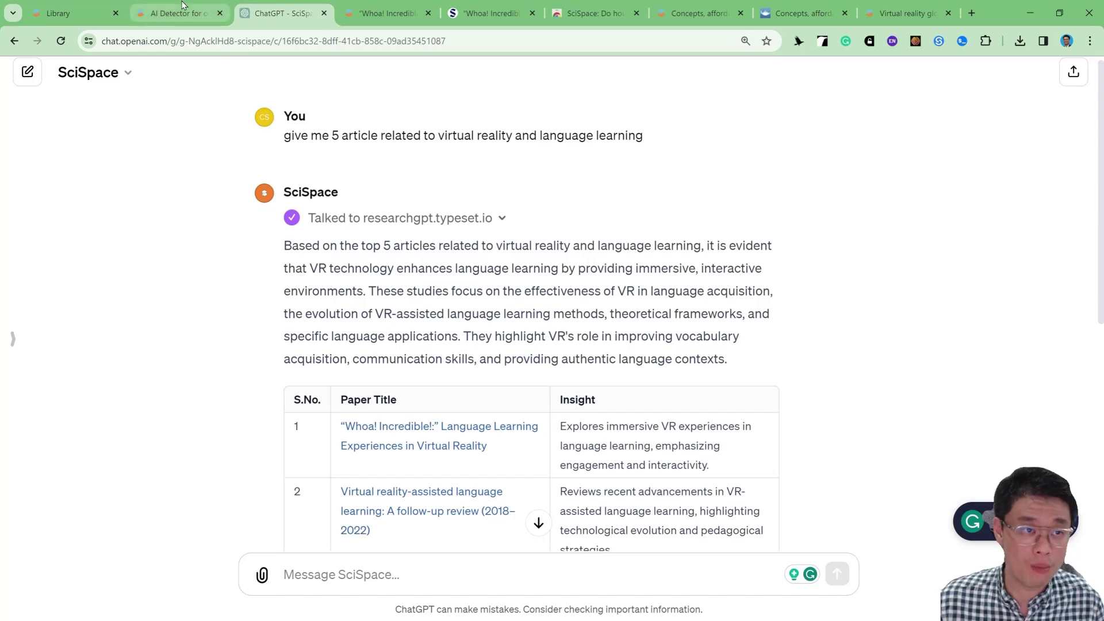
pyautogui.click(217, 7)
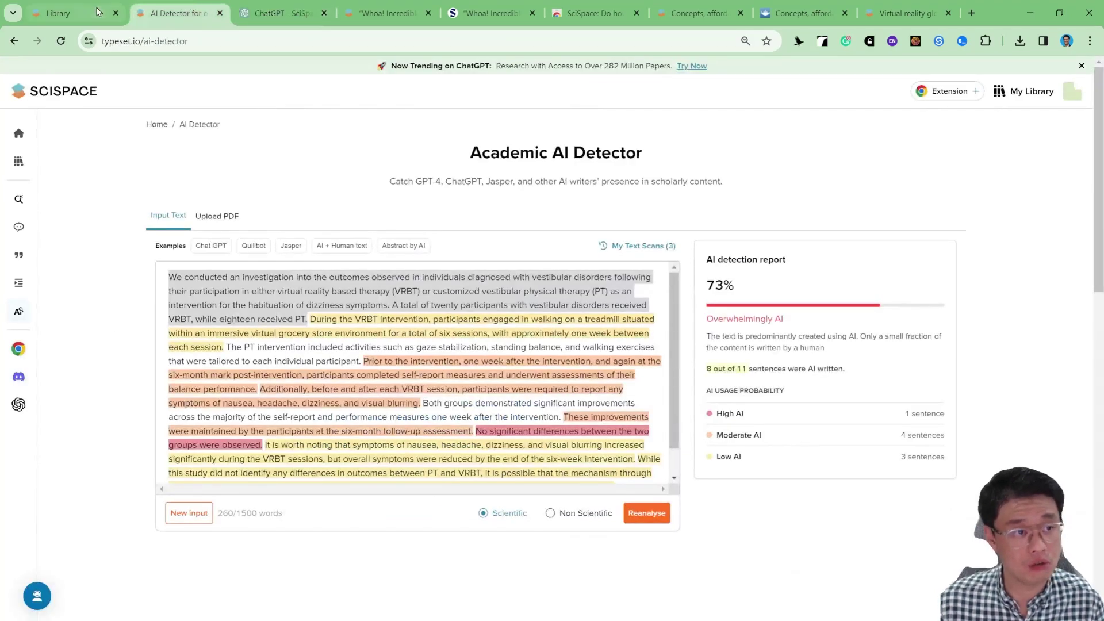
pyautogui.click(281, 13)
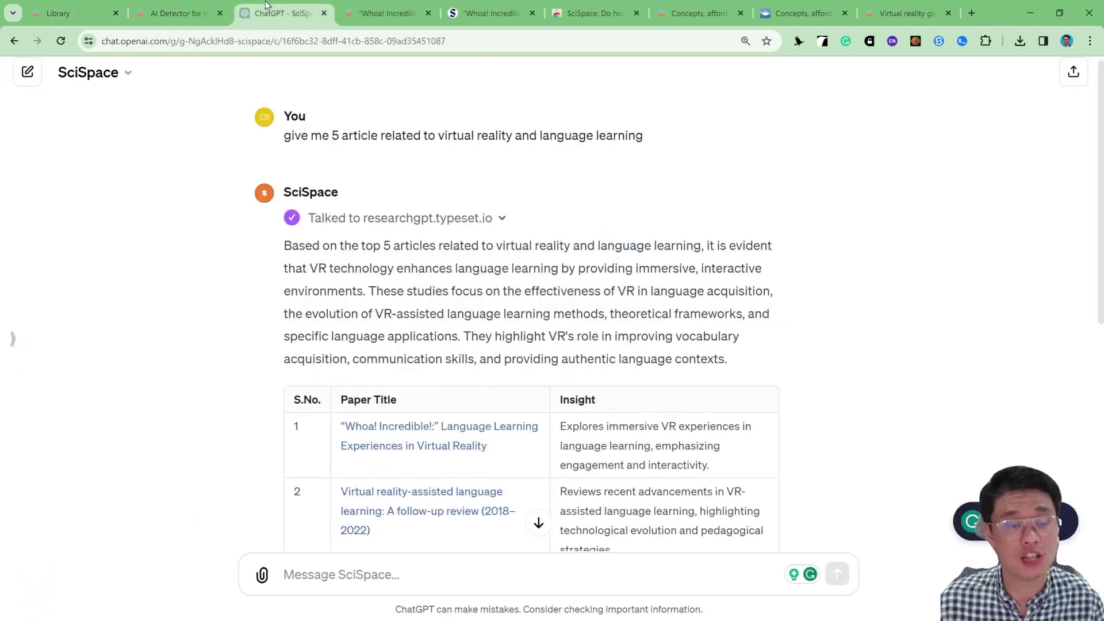
pyautogui.click(192, 7)
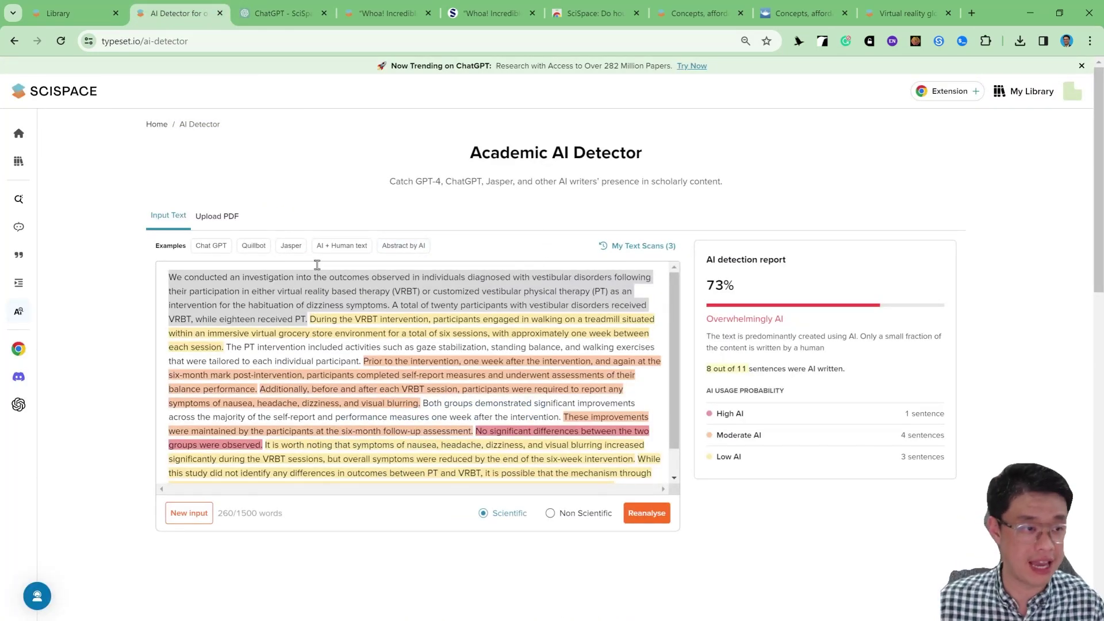
pyautogui.moveTo(79, 163)
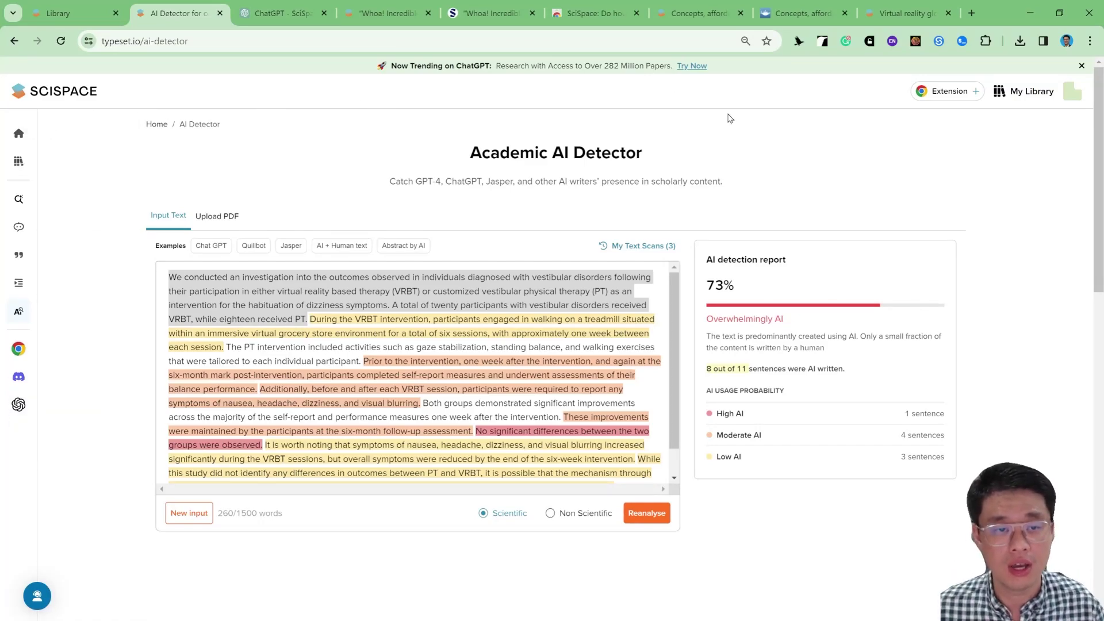
pyautogui.scroll(-15, 692, 157)
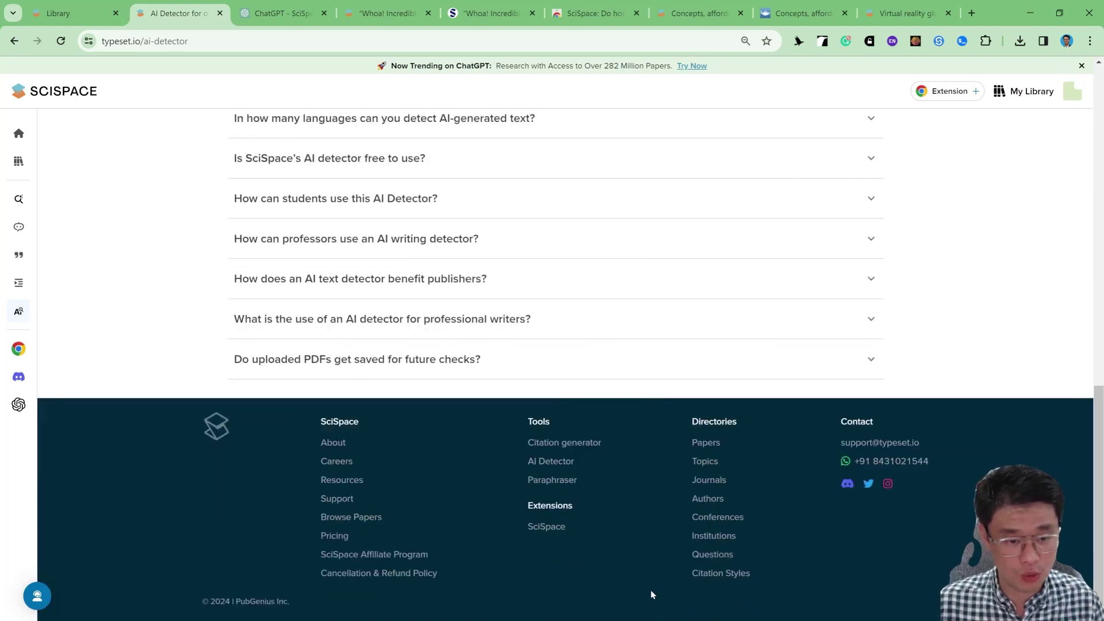
# Open the footer's Pricing page and scan the Basic, Premium ($12/month) and Research labs plans
pyautogui.click(333, 539)
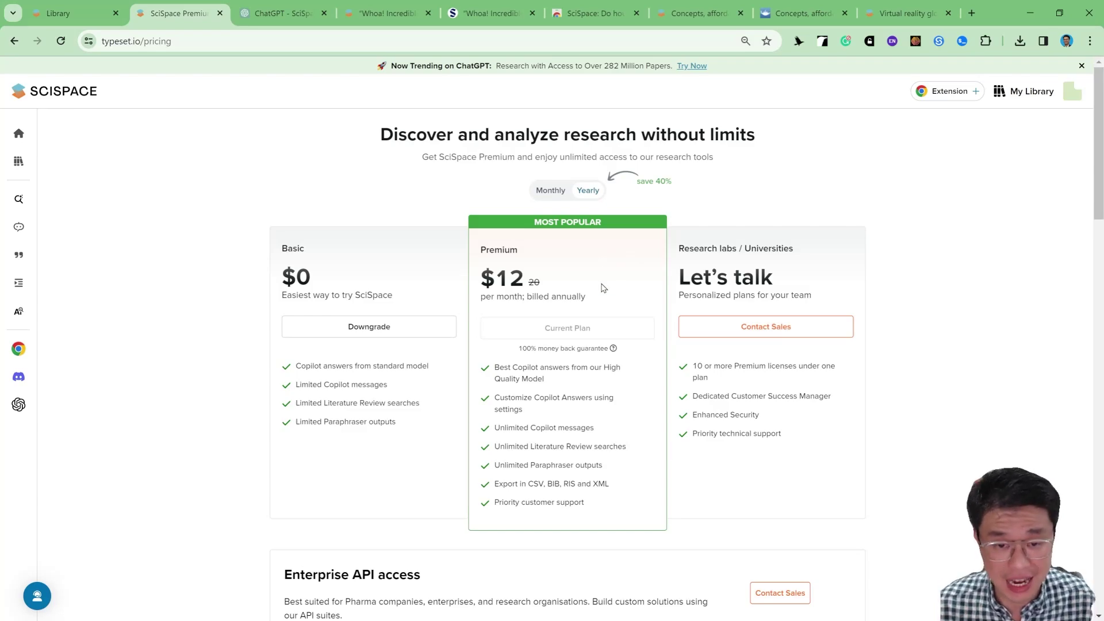
pyautogui.scroll(-5, 643, 274)
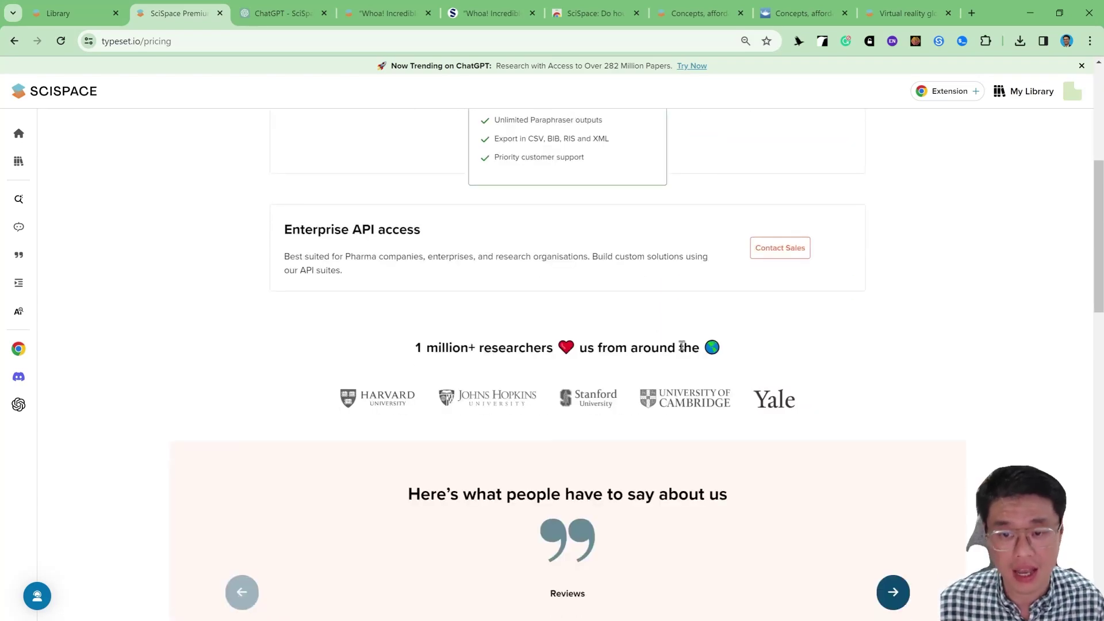
pyautogui.scroll(5, 668, 357)
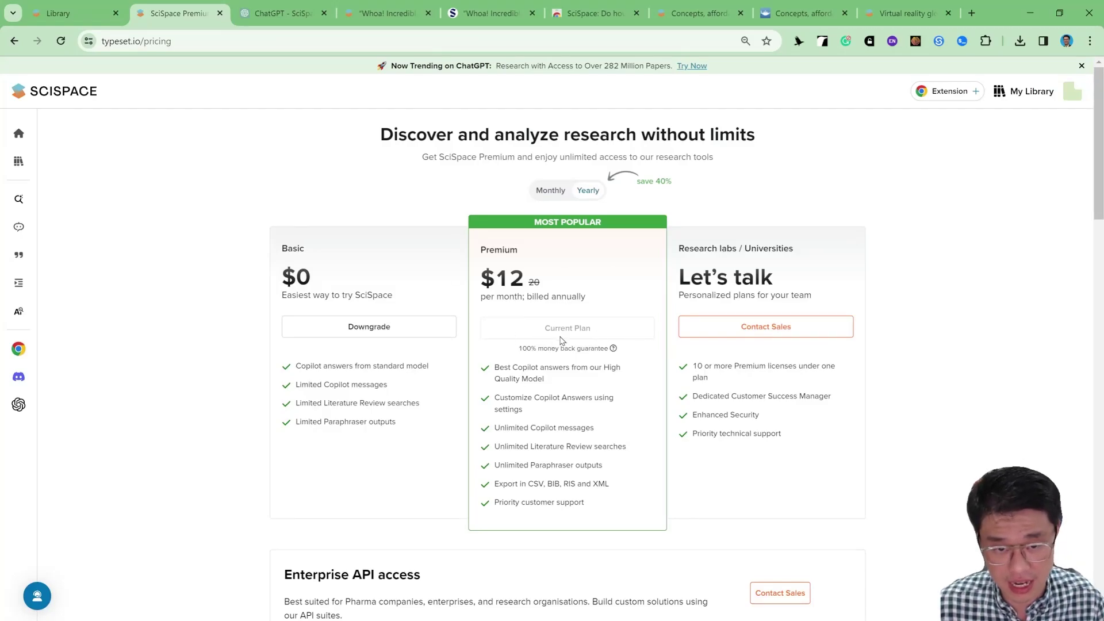
pyautogui.scroll(-5, 552, 332)
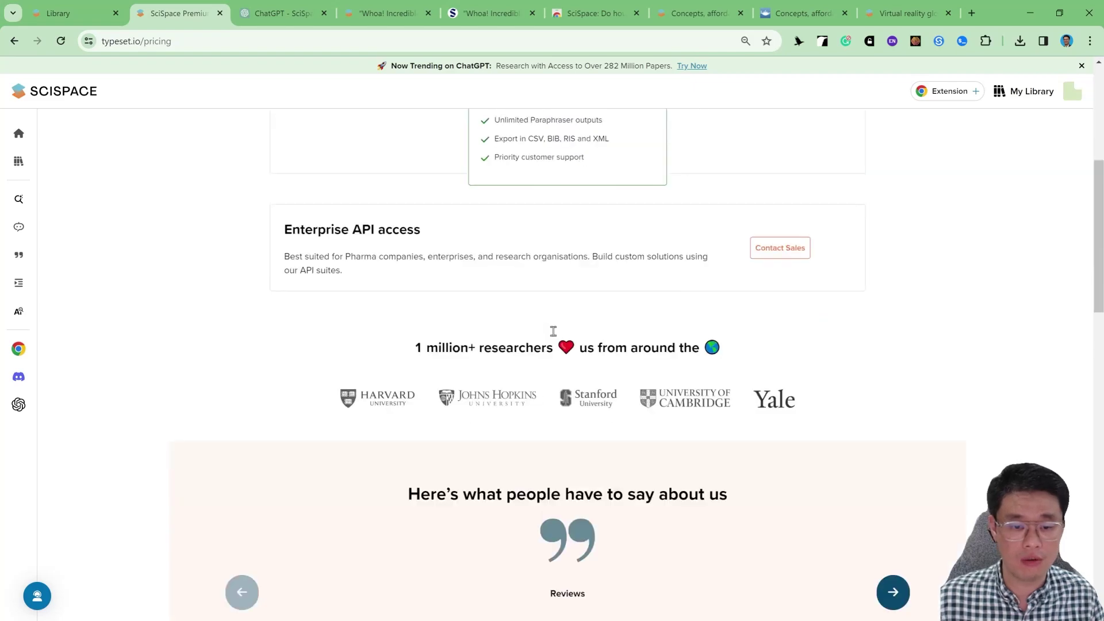
pyautogui.scroll(5, 557, 325)
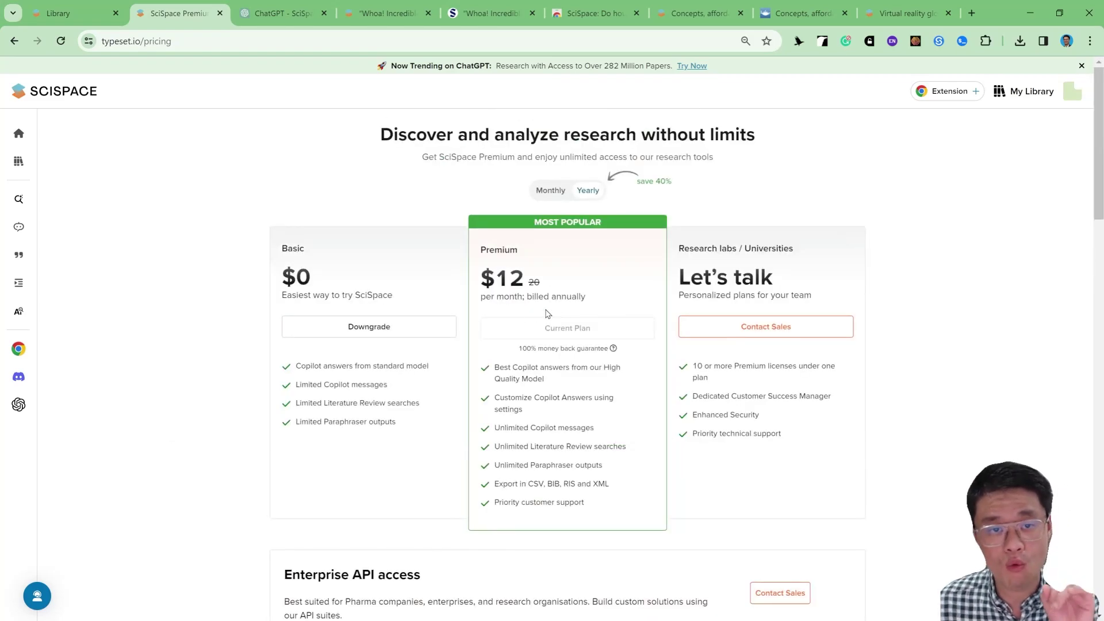